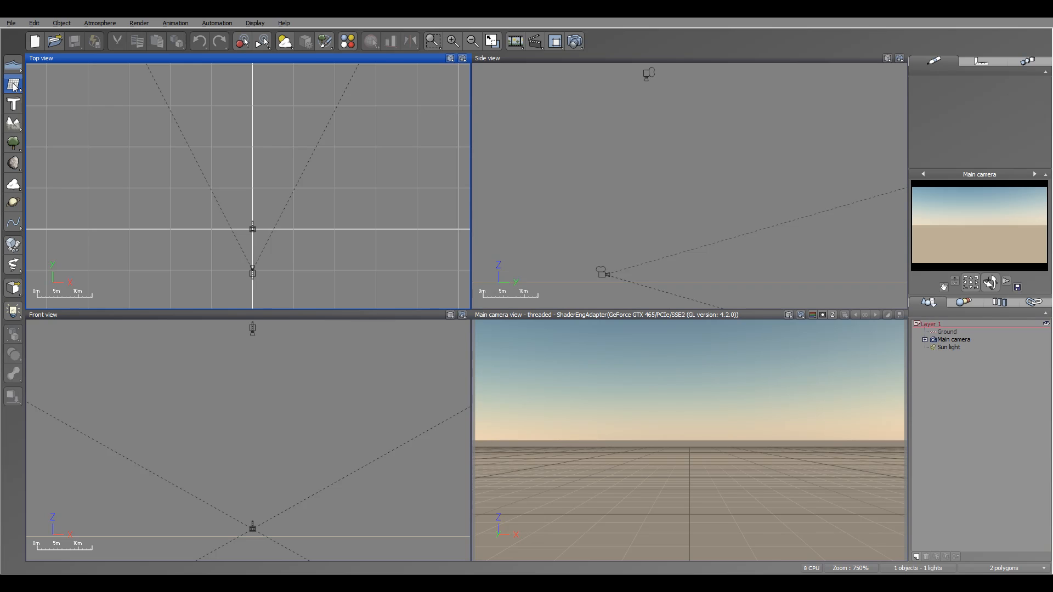
Add a plane and position it above the ground in front of the main camera.
left_click_drag(689, 144, 675, 247)
scroll(676, 247, "up", 5)
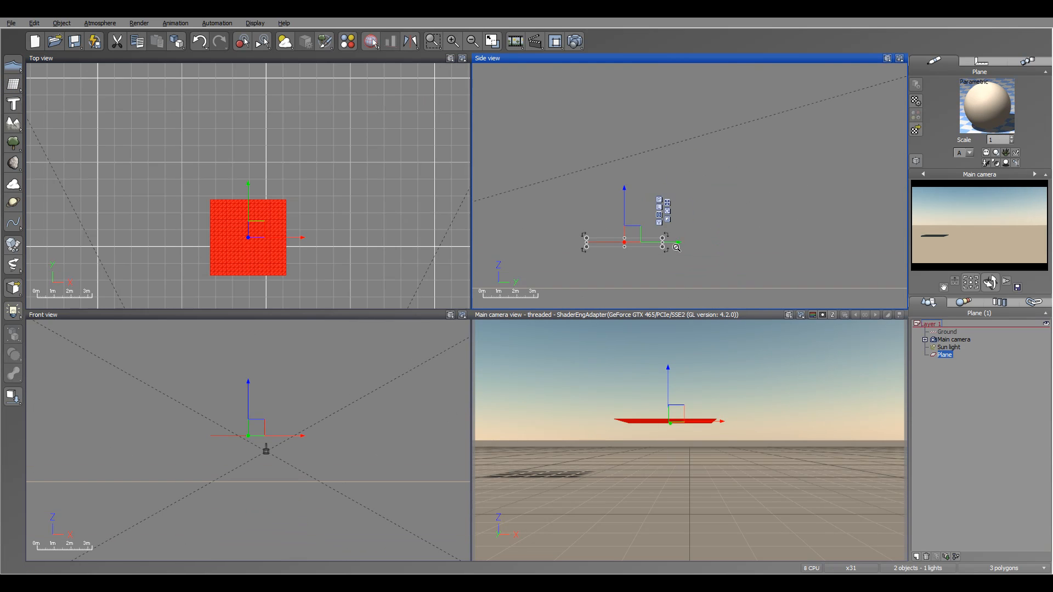
left_click_drag(631, 253, 628, 252)
left_click_drag(578, 212, 579, 238)
right_click_drag(340, 218, 322, 47)
left_click_drag(241, 121, 259, 156)
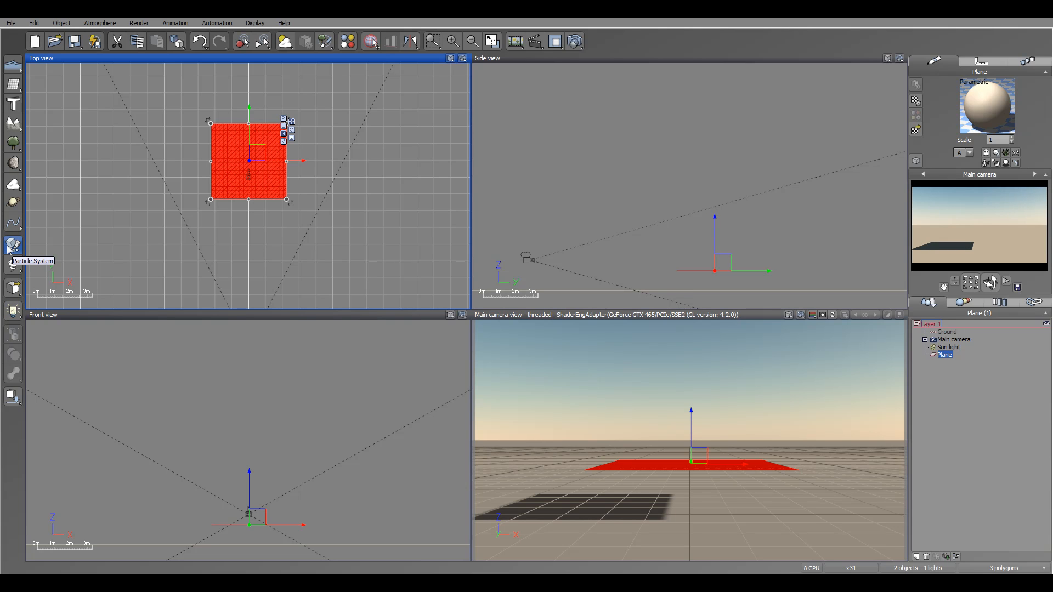
right_click_drag(734, 207, 684, 188)
left_click_drag(665, 206, 665, 182)
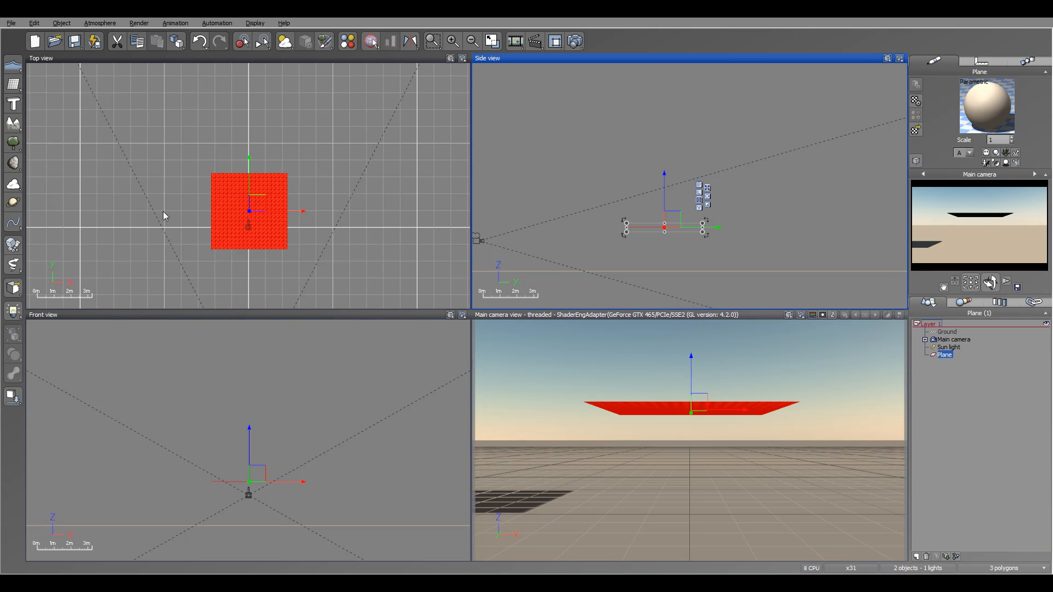
Open the plane's material for advanced editing and change its type to EcoSystem/Particles.
double_click(986, 105)
left_click_drag(373, 145, 512, 90)
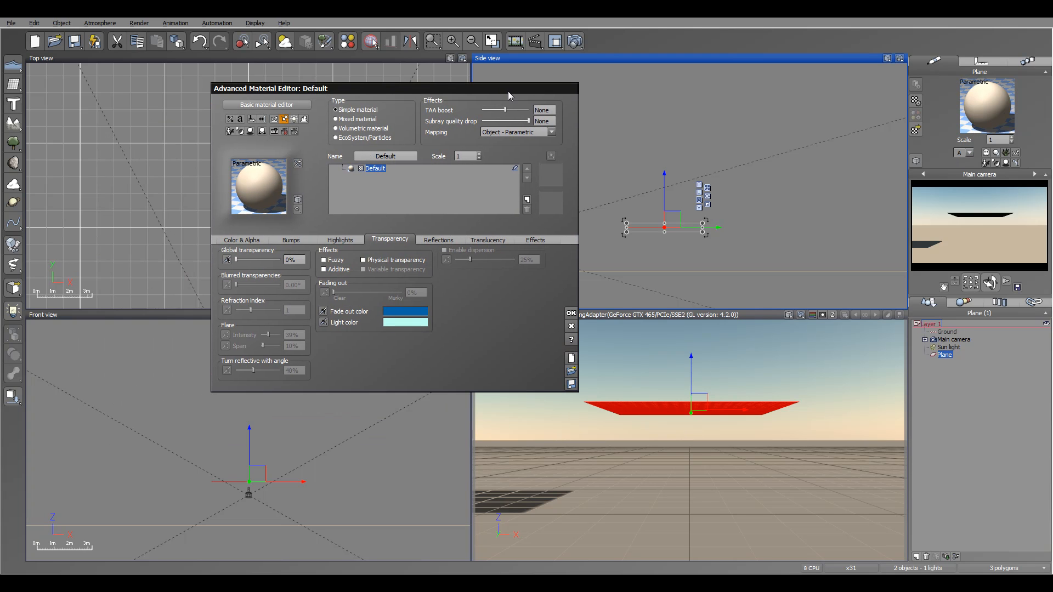
left_click_drag(386, 87, 332, 86)
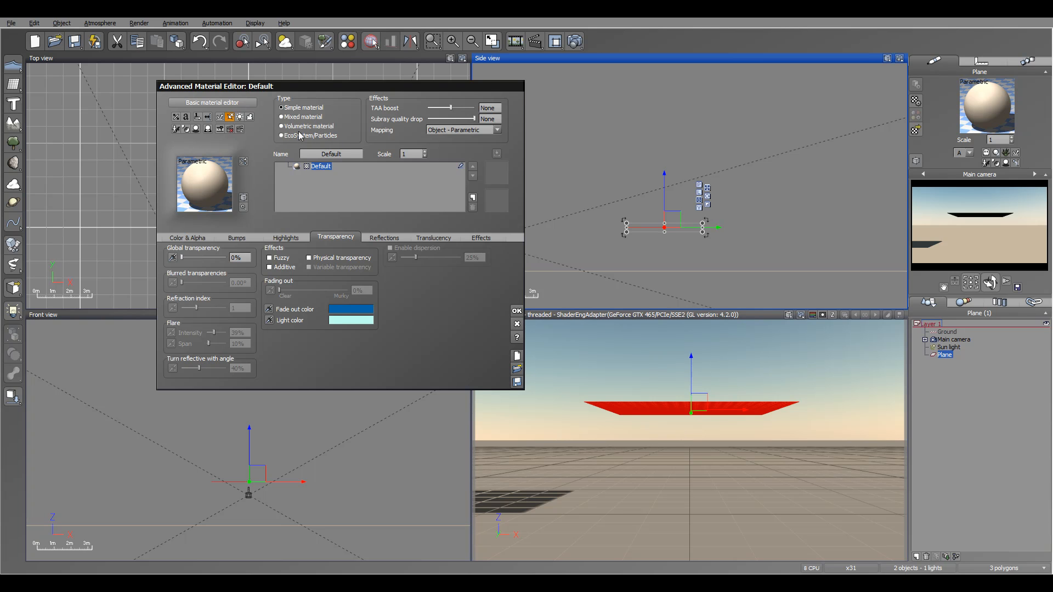
left_click(282, 136)
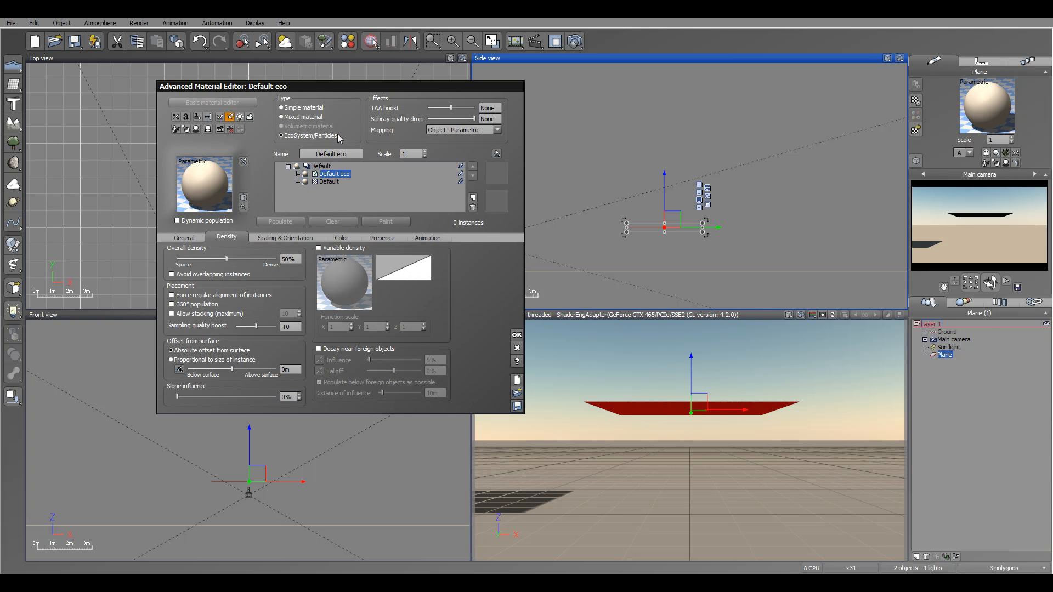
Review the EcoSystem material's General, Density, Scaling & Orientation, Color, Presence and Animation settings.
left_click(186, 238)
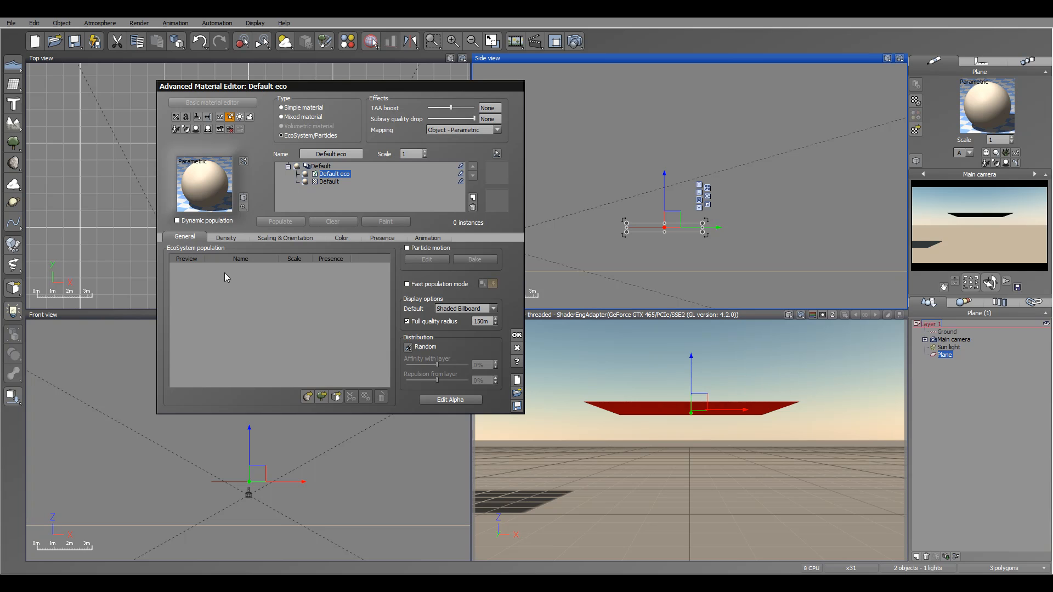
left_click(225, 239)
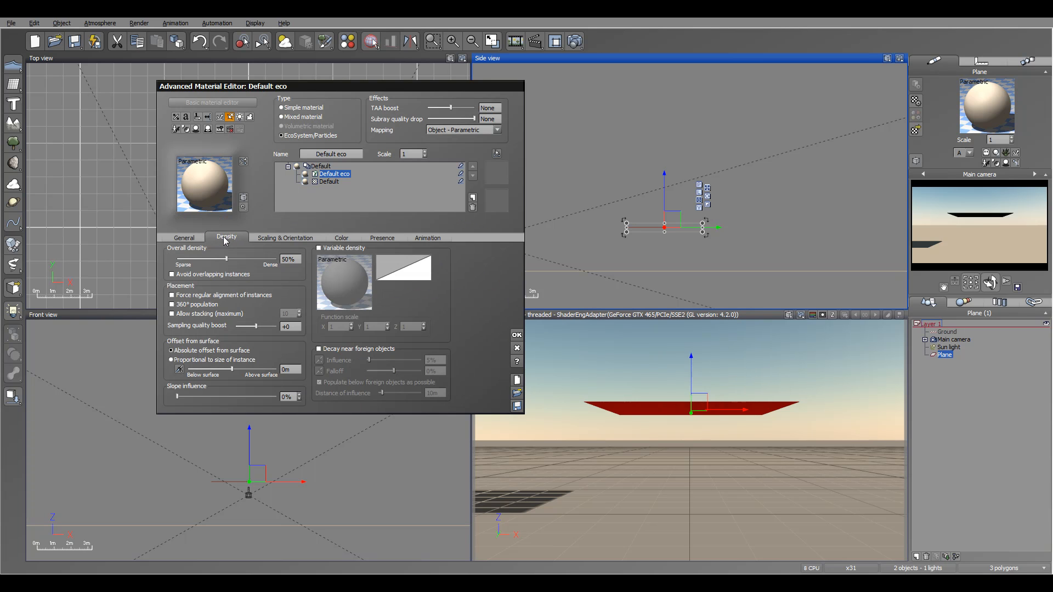
left_click(279, 238)
left_click(342, 239)
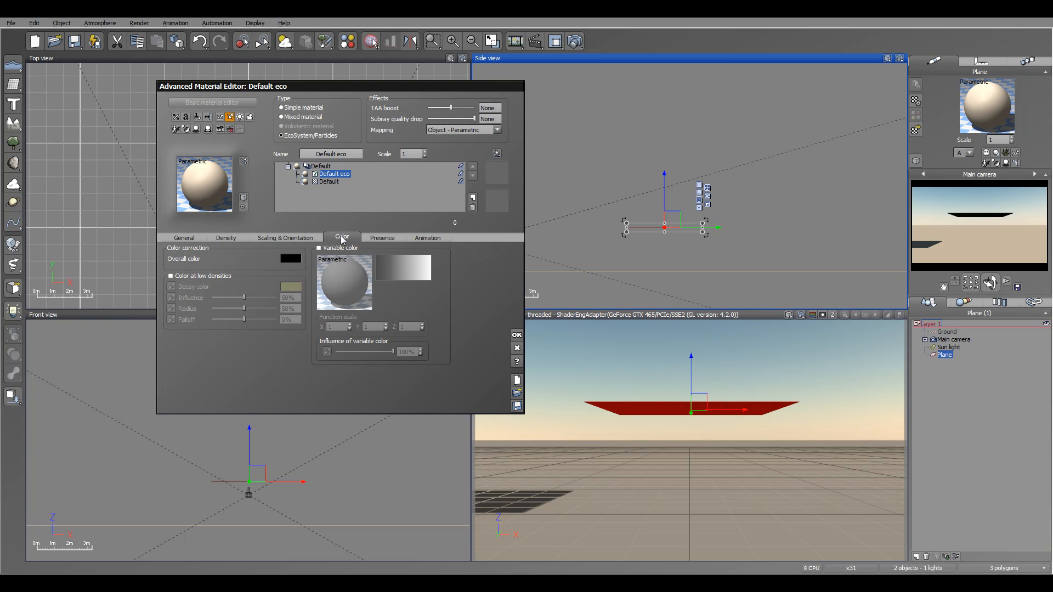
left_click(386, 237)
left_click(429, 237)
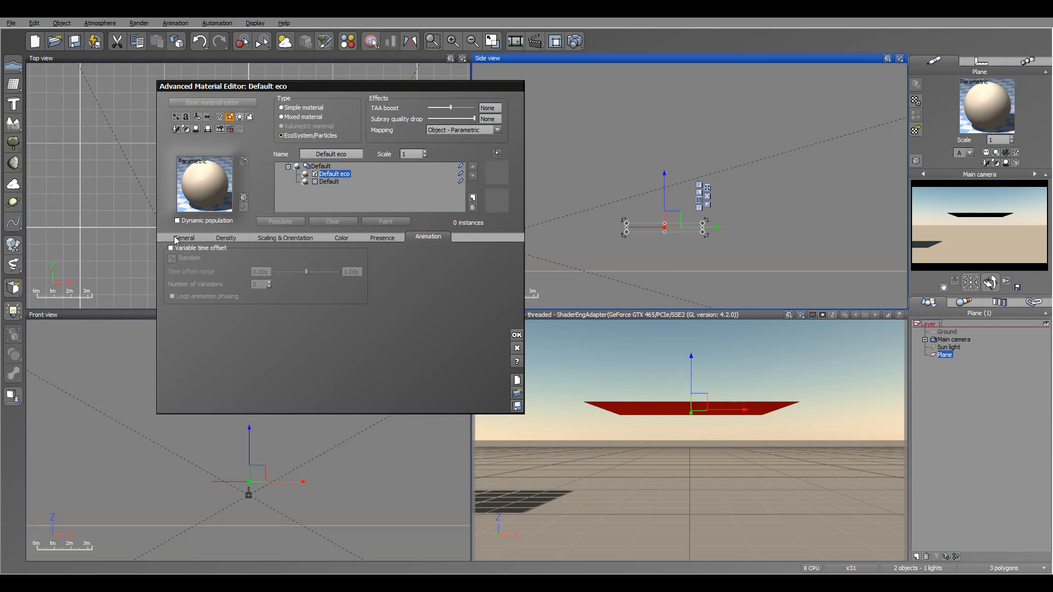
left_click(176, 241)
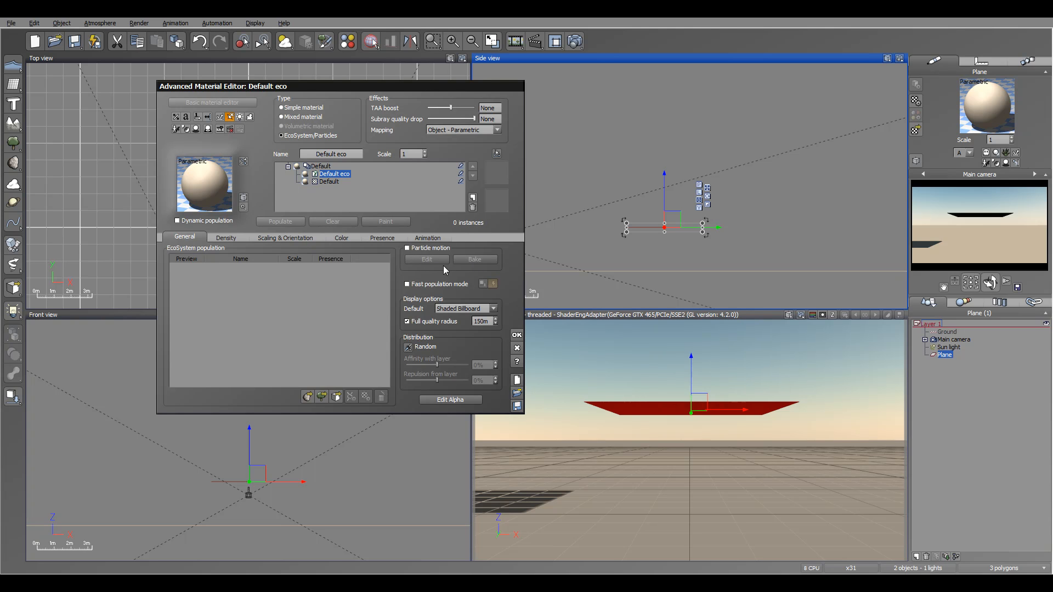
Enable particle motion for the EcoSystem material and show its emission flow settings.
left_click(408, 248)
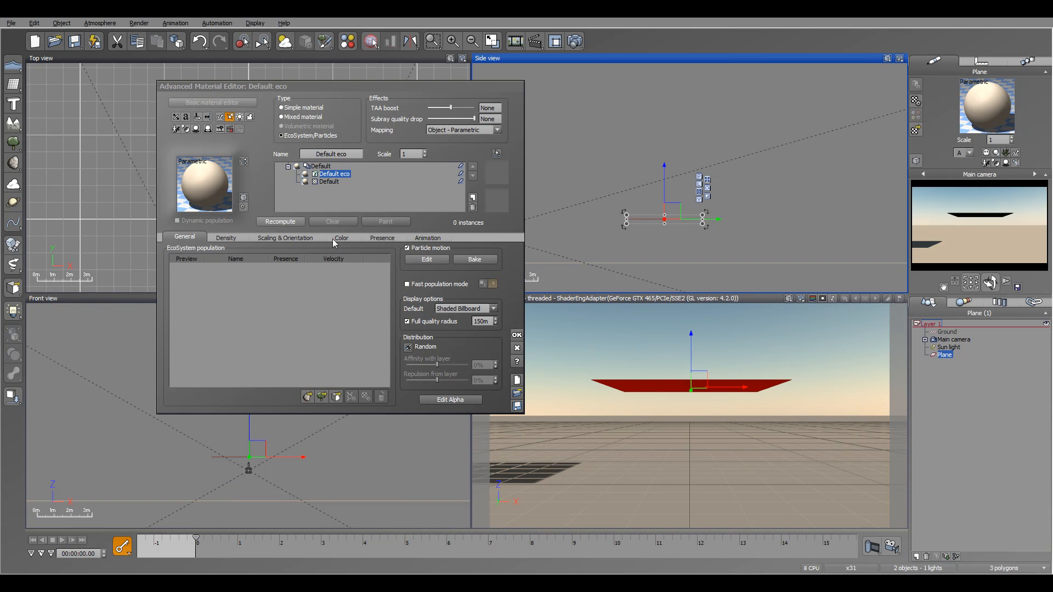
left_click(219, 240)
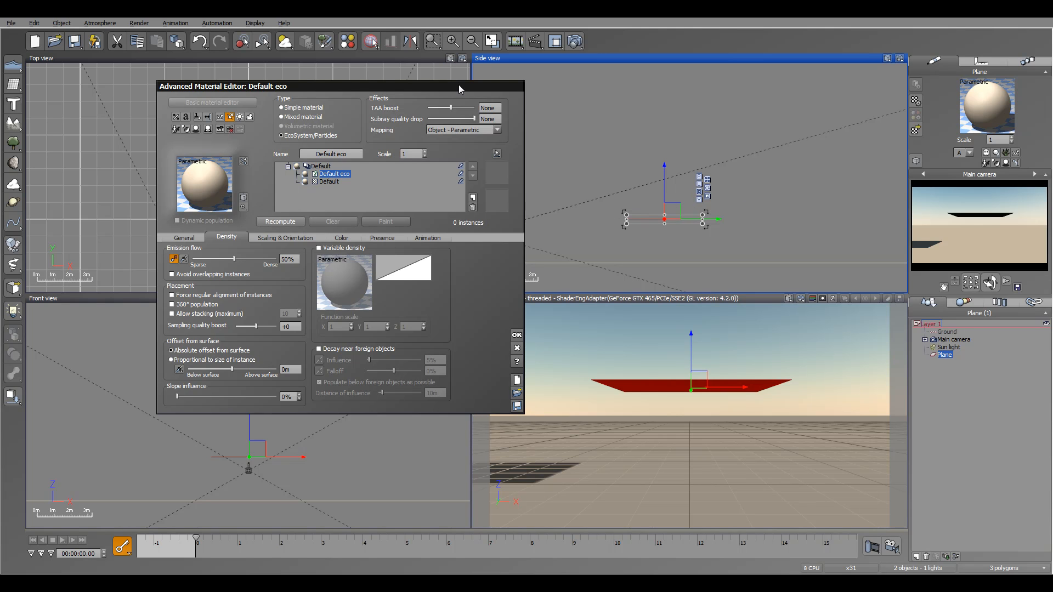
left_click_drag(460, 89, 407, 85)
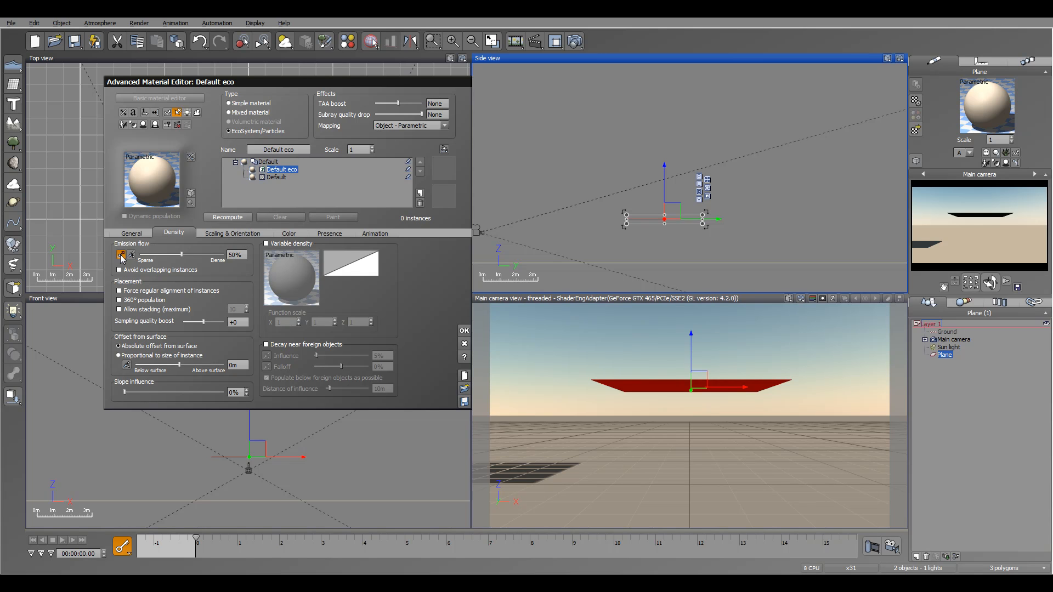
Add the LPbutterfly.vob object to the EcoSystem population, keeping LPbutterfly as the physics specimen name.
left_click(132, 233)
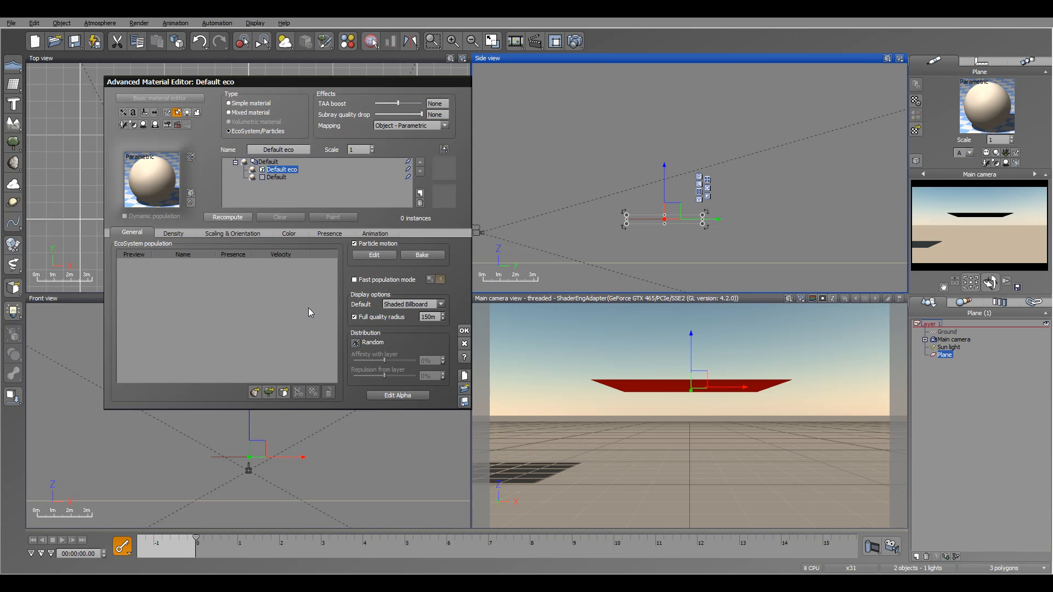
left_click(283, 393)
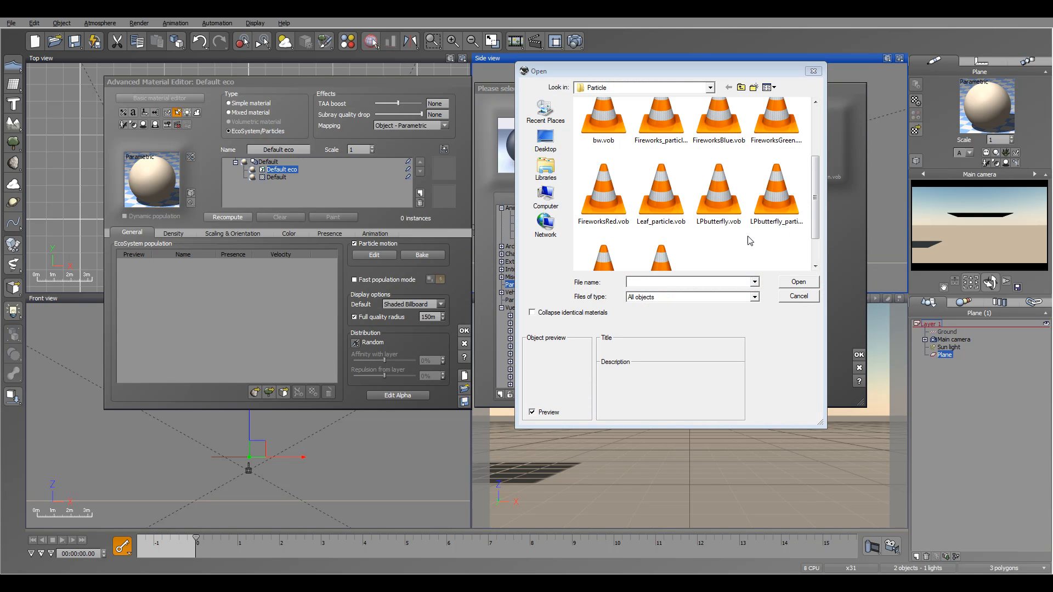
left_click(718, 195)
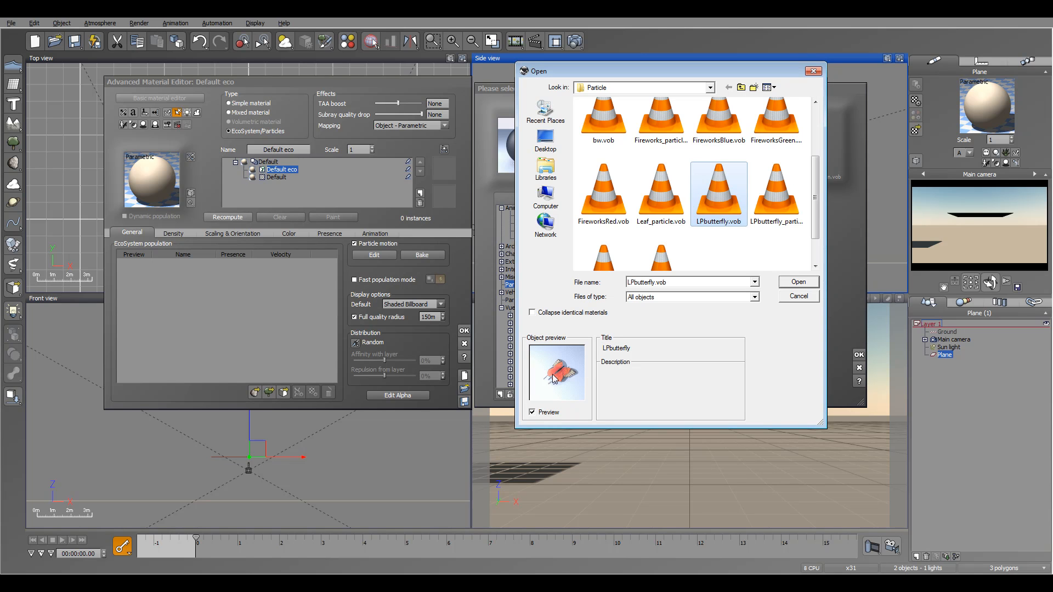
left_click(798, 282)
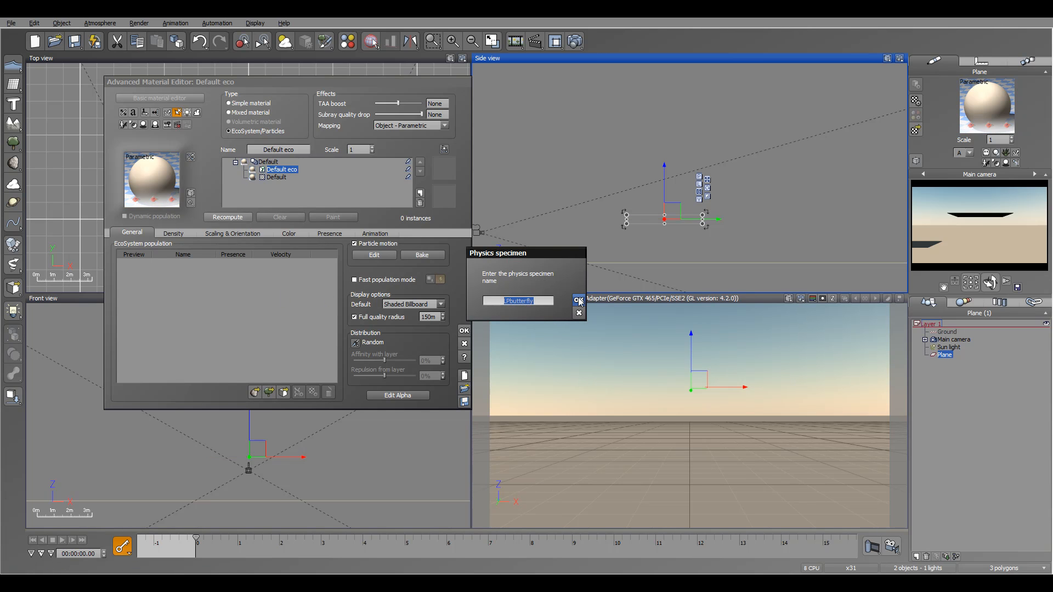
left_click(579, 300)
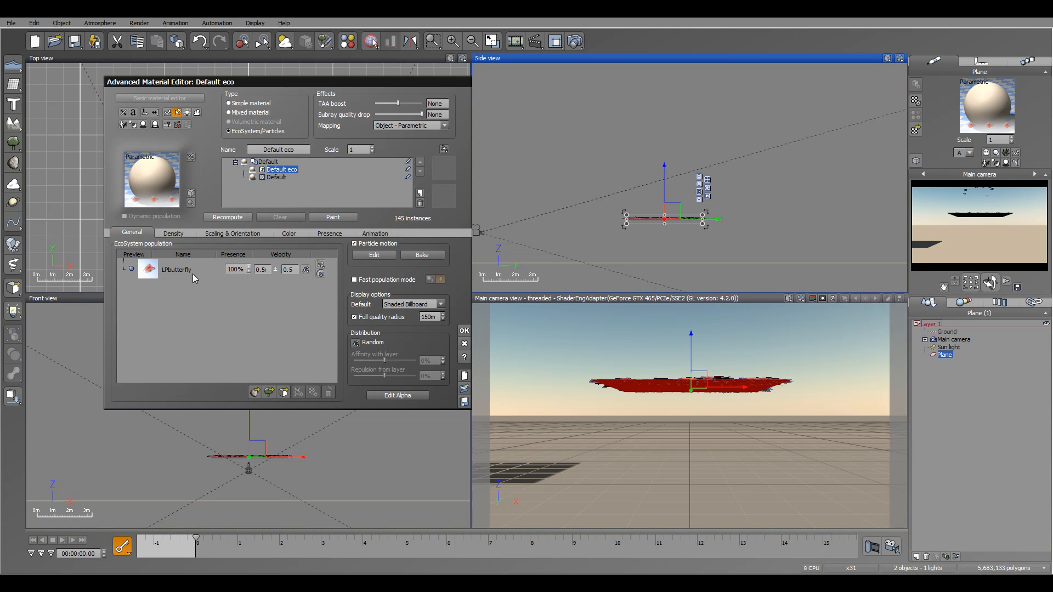
left_click_drag(326, 80, 311, 99)
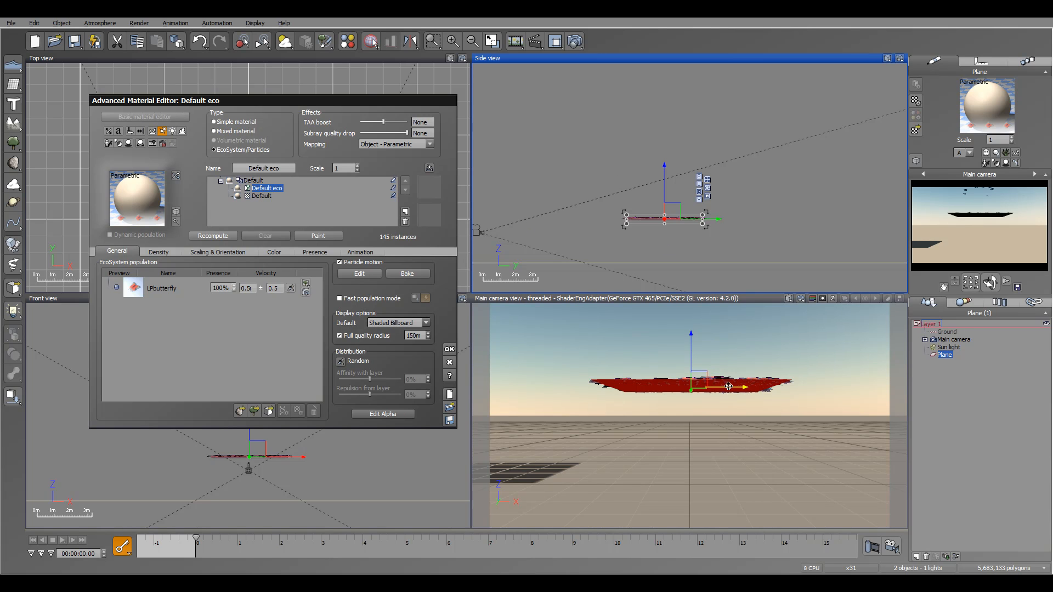
Recompute the butterfly population with the emission flow reduced to 4%, and lower the plane closer to the ground.
left_click(160, 252)
left_click_drag(194, 272, 154, 273)
left_click(213, 236)
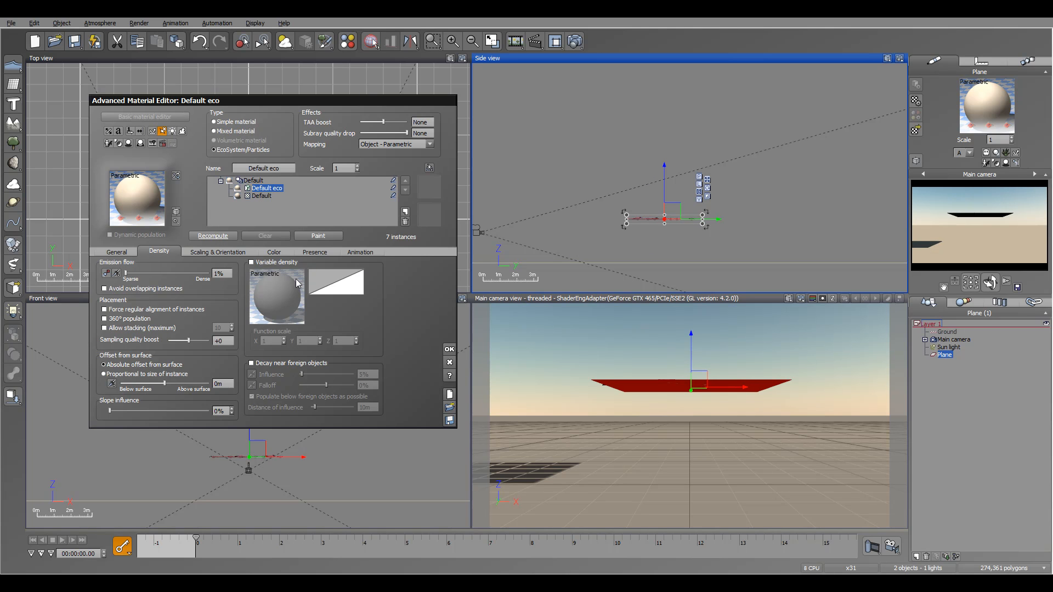
left_click(213, 236)
left_click_drag(664, 181, 664, 201)
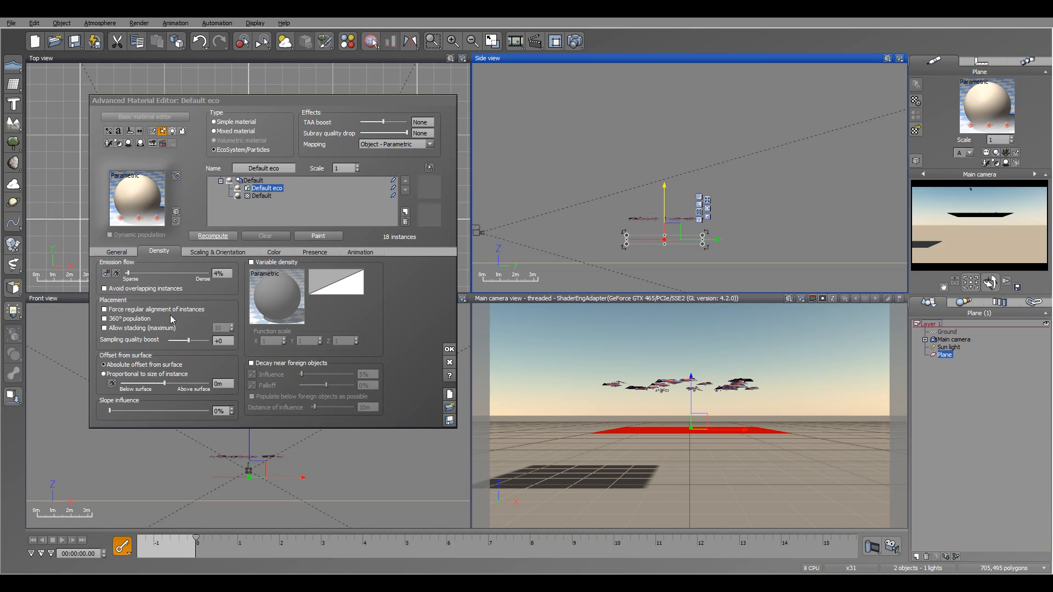
Set the underlying Default material layer's global transparency to 100% and rename the layer as Emmiter.
left_click(242, 196)
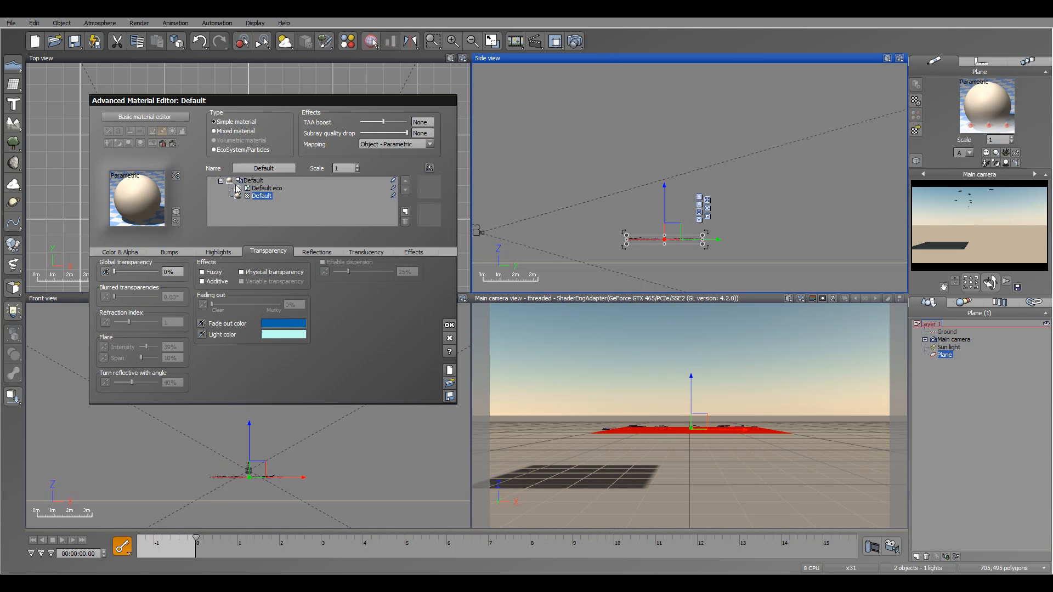
left_click_drag(122, 272, 159, 272)
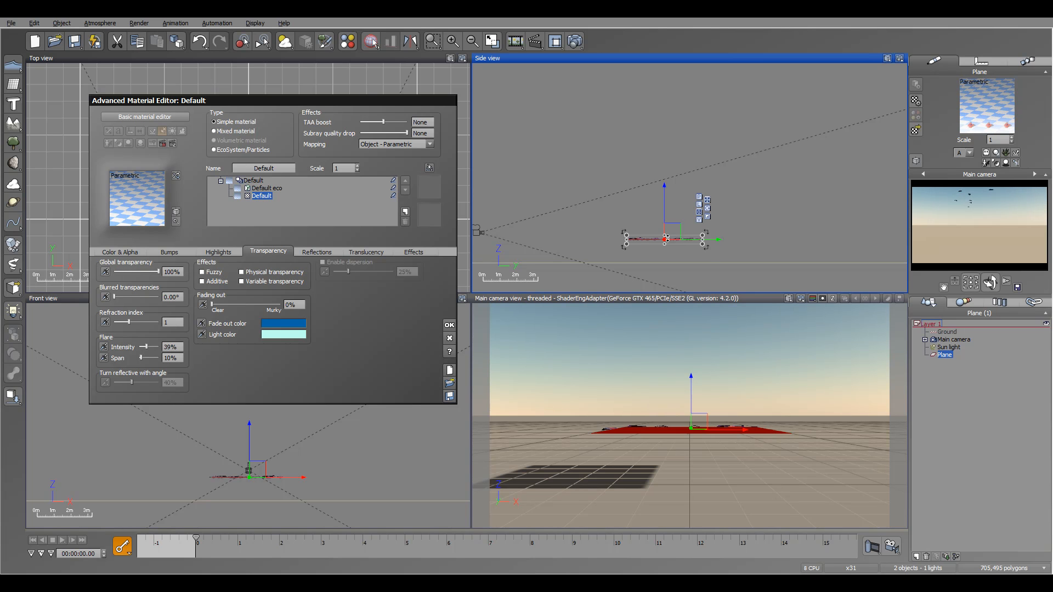
left_click(279, 170)
type("Emmiter")
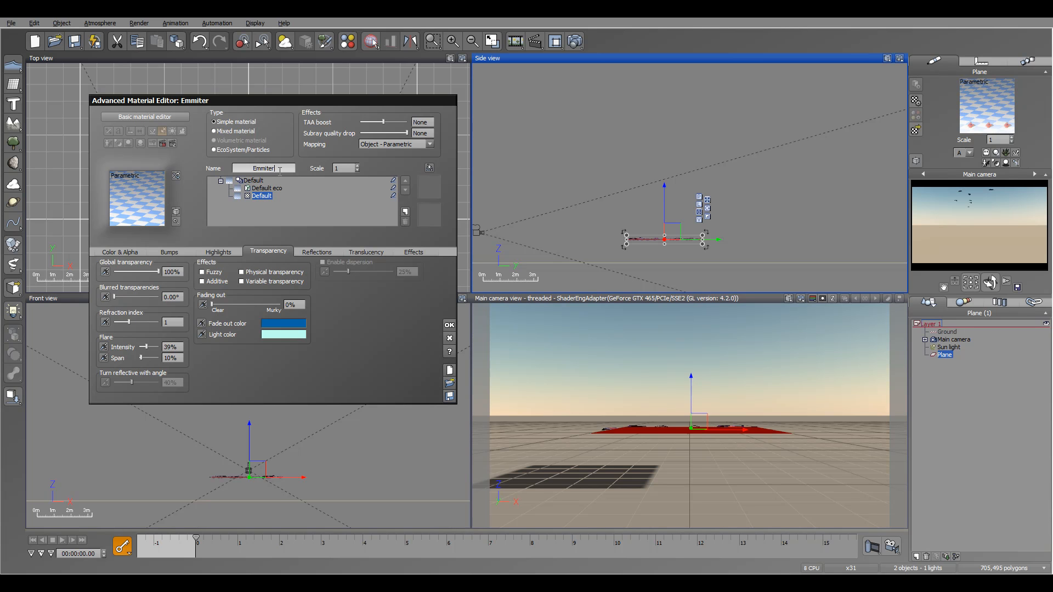
Examine the global particle configuration for the LPbutterfly particles in the Default eco layer.
left_click(277, 188)
left_click(118, 252)
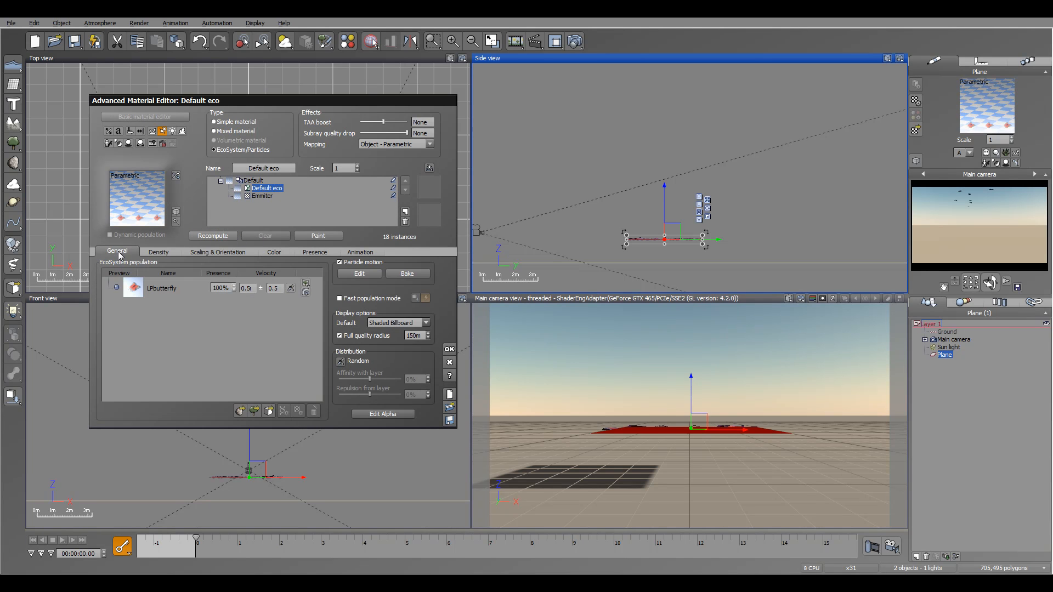
left_click(171, 290)
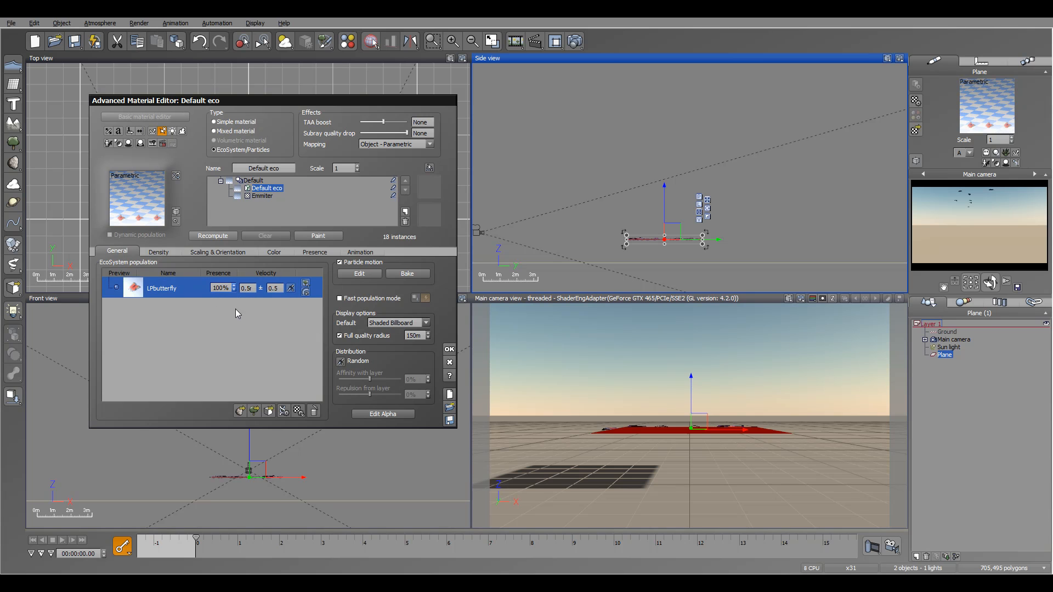
left_click(349, 276)
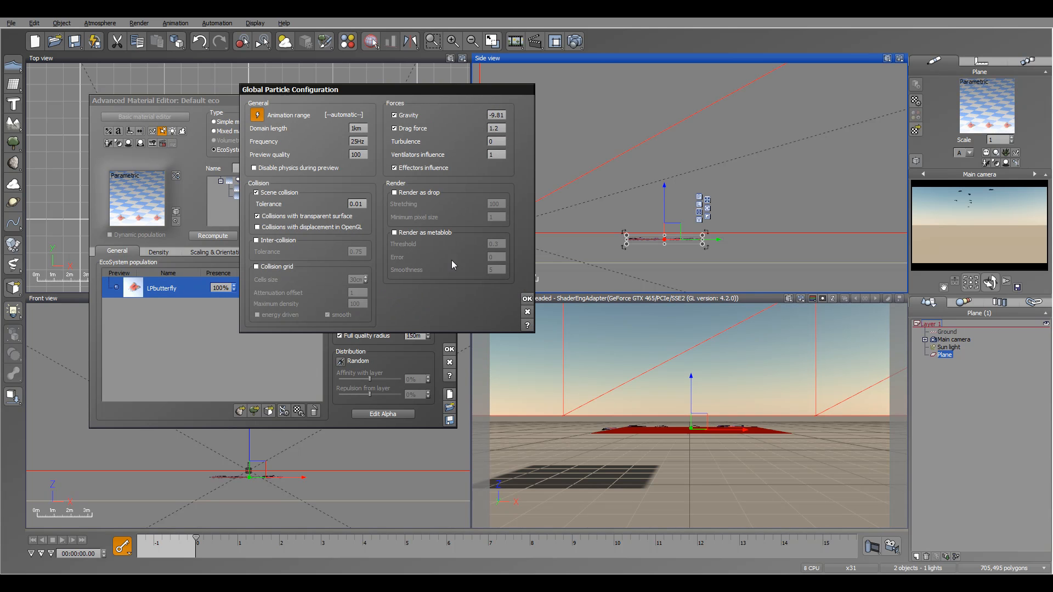
left_click_drag(338, 90, 331, 120)
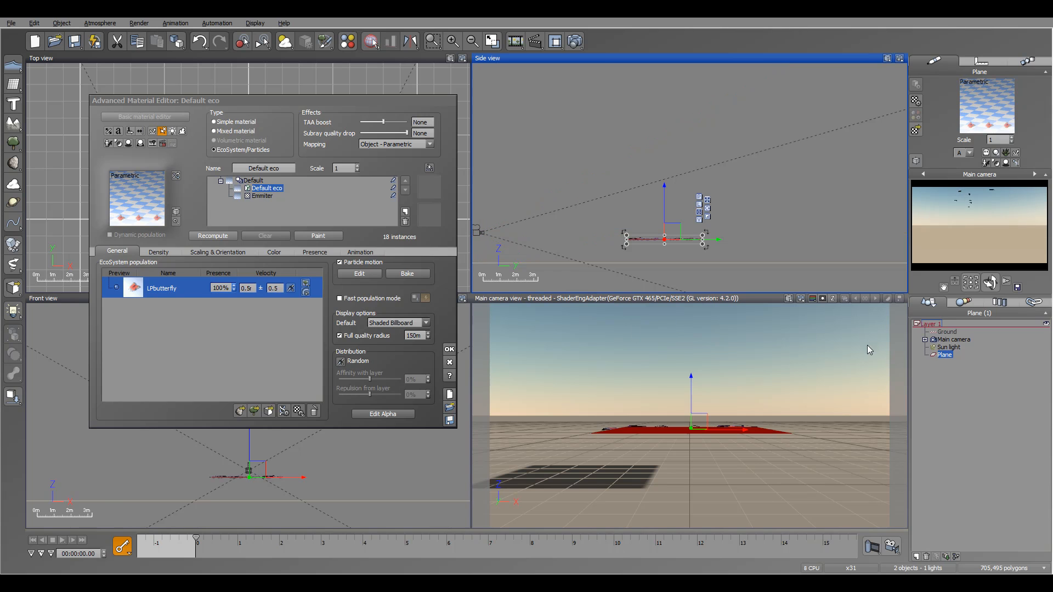
Add keyframes to the sun light at 0 and 6 seconds to set up a six-second animation.
left_click(948, 347)
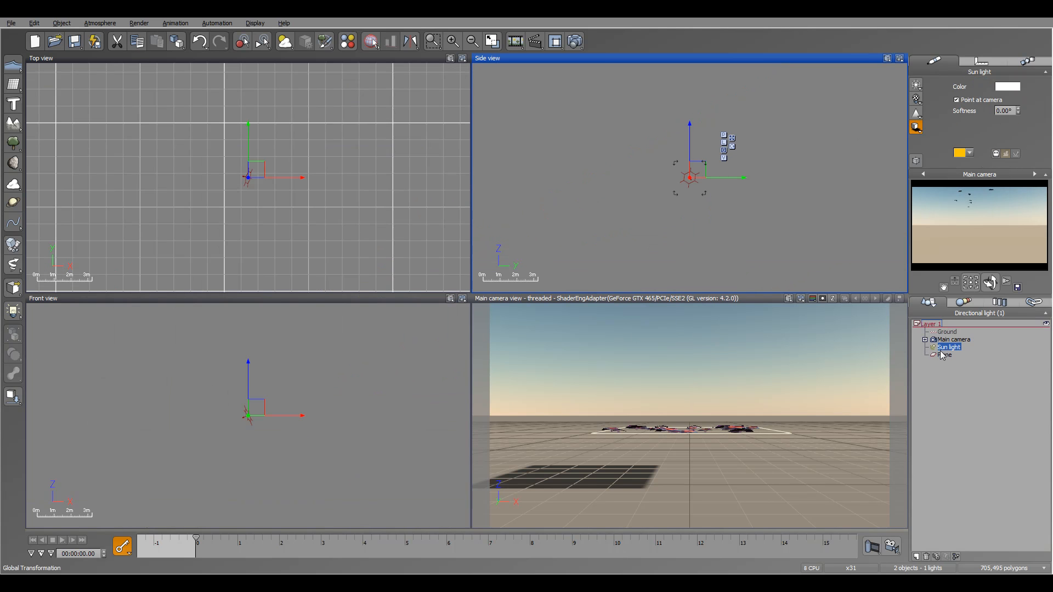
right_click(125, 544)
left_click(153, 502)
left_click(80, 554)
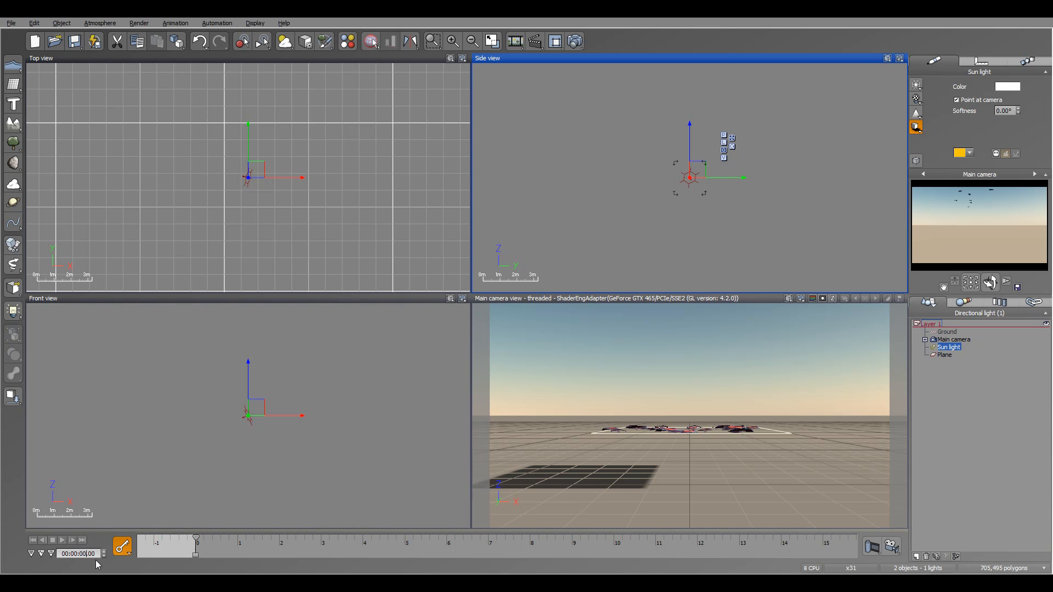
type("6")
key("Return")
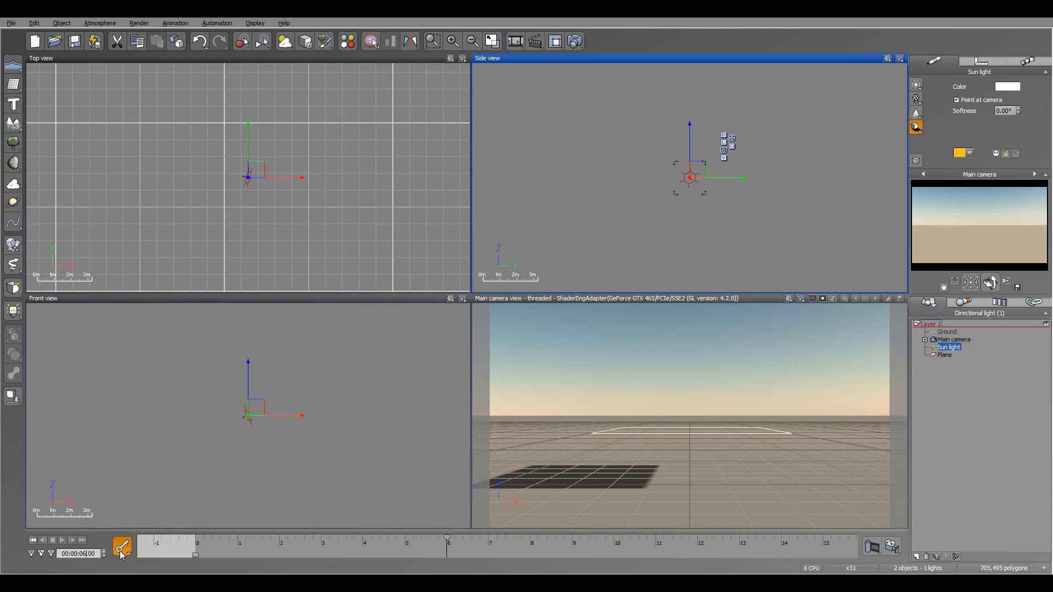
right_click(122, 553)
left_click(149, 505)
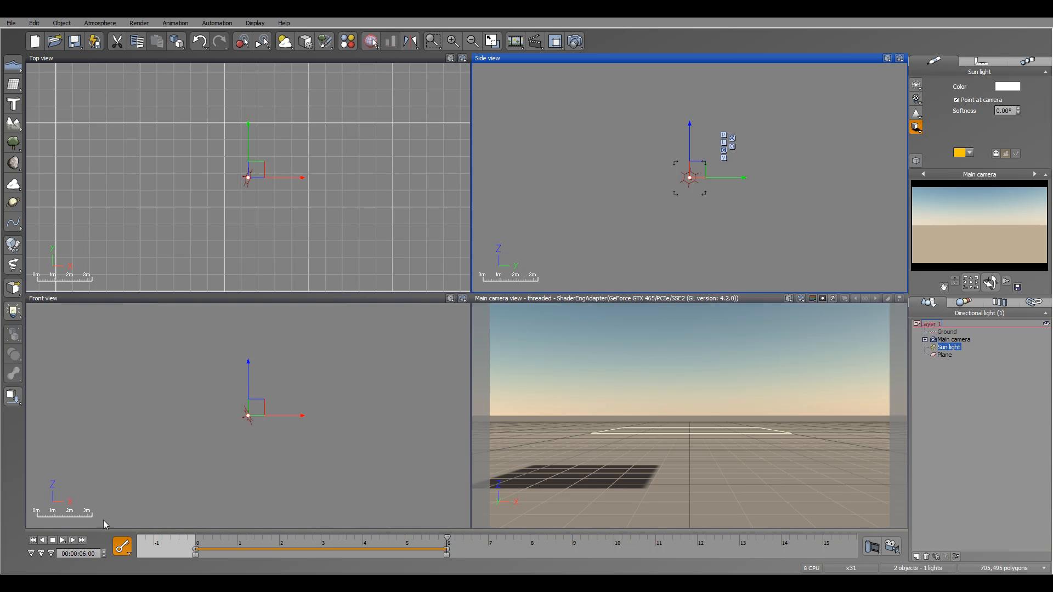
Return the timeline to its start and select the plane.
left_click(33, 540)
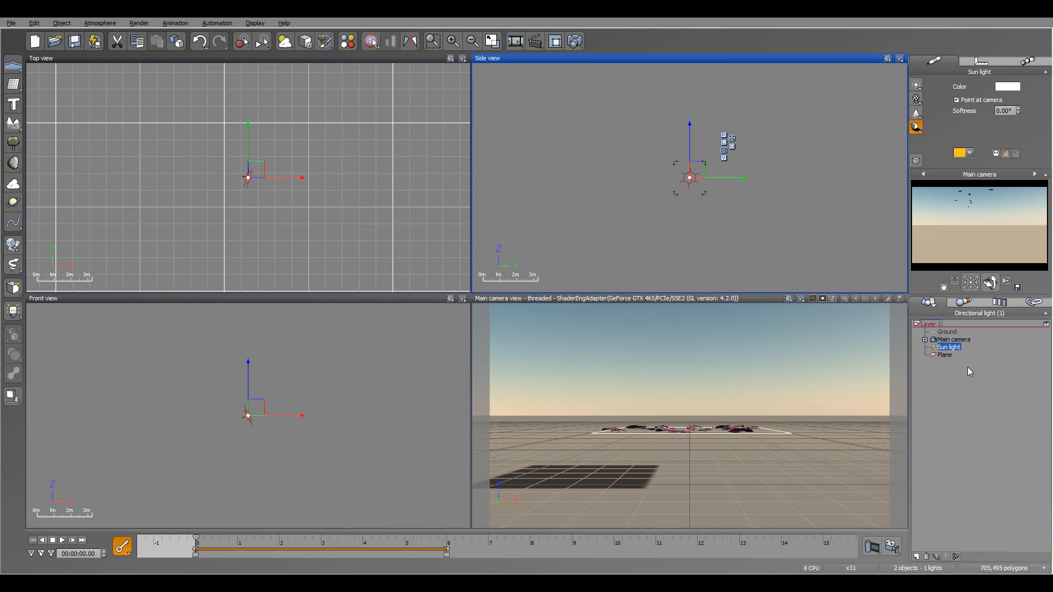
left_click(949, 355)
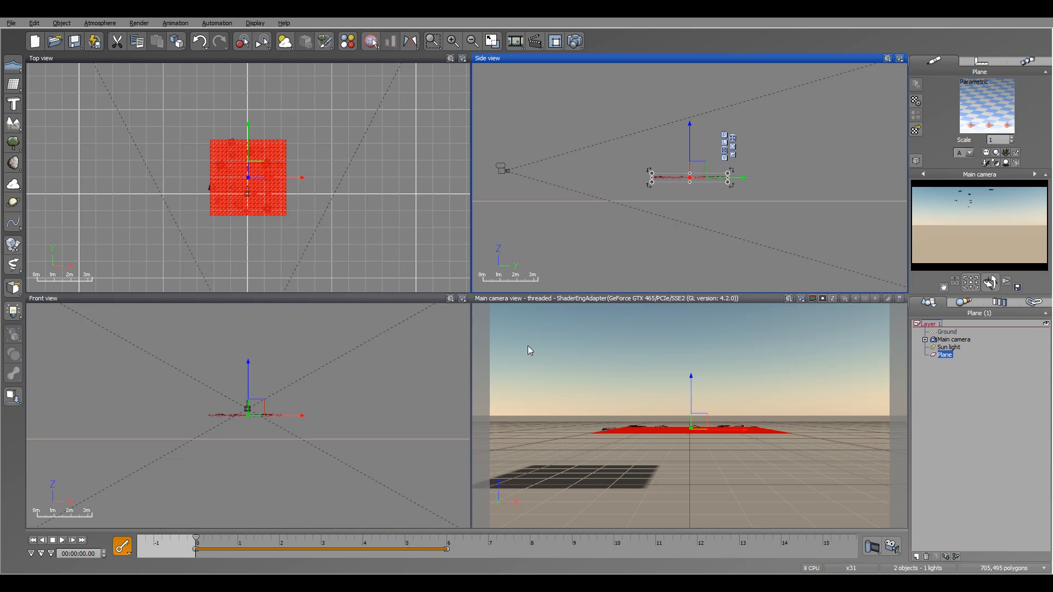
Preview the butterflies' initial motion around the plane by scrubbing to about 0.4 seconds, and return the timeline to its start.
right_click_drag(626, 184, 511, 218)
scroll(623, 207, "up", 5)
mouse_move(197, 540)
left_mouse_down()
mouse_move(225, 544)
mouse_move(210, 544)
left_mouse_up()
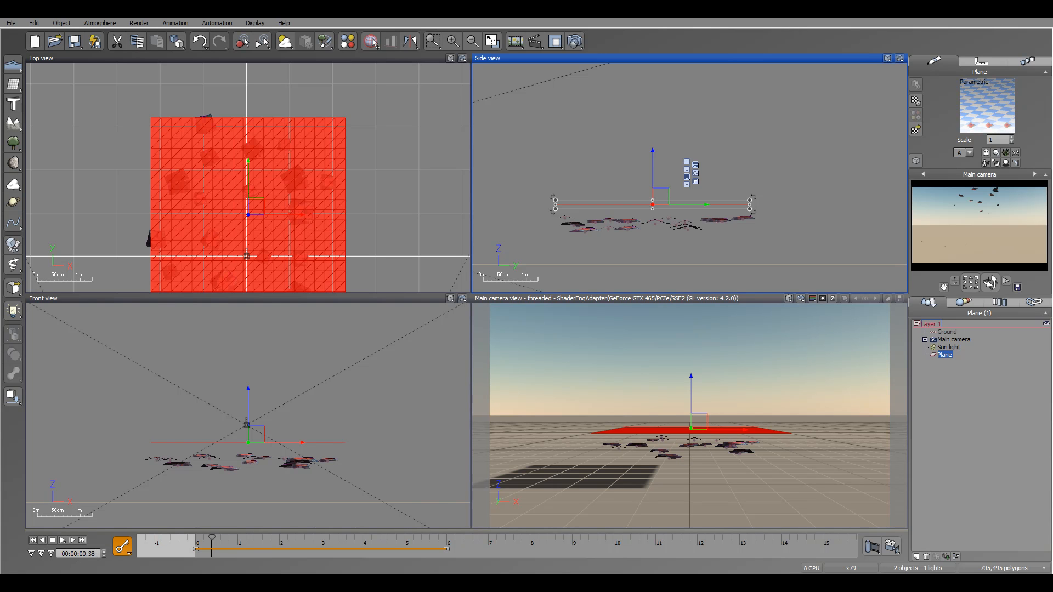
left_click(33, 540)
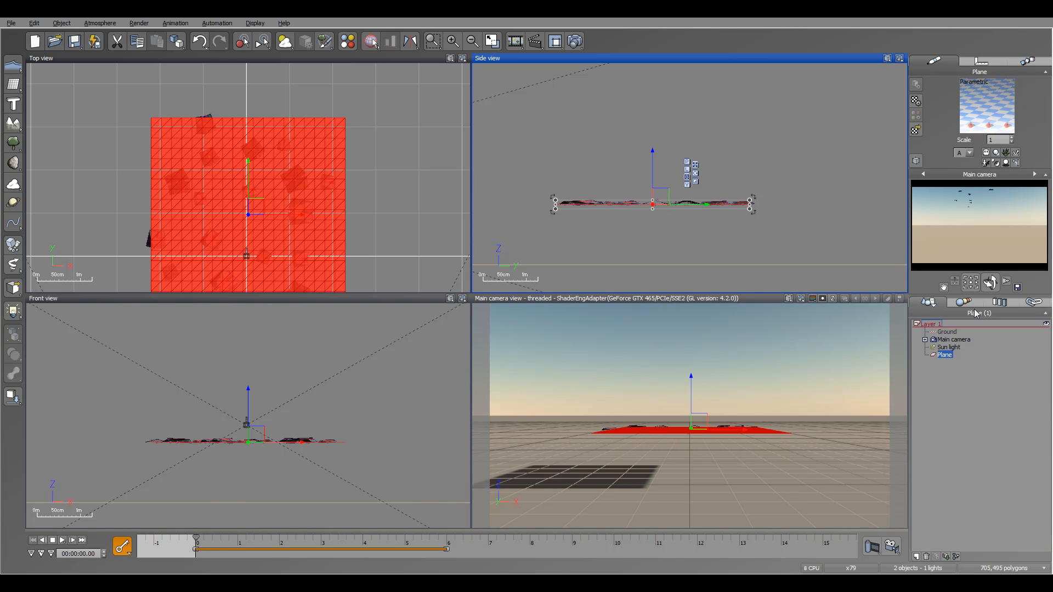
Disable scene collision in the global particle configuration of the plane's Default eco material layer.
double_click(1005, 127)
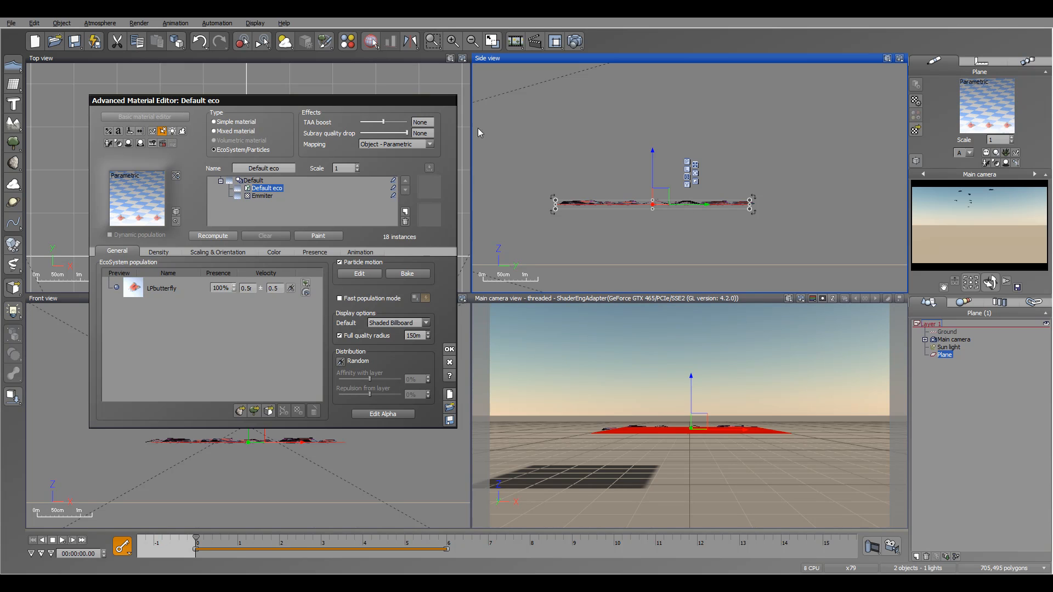
left_click_drag(298, 95, 291, 67)
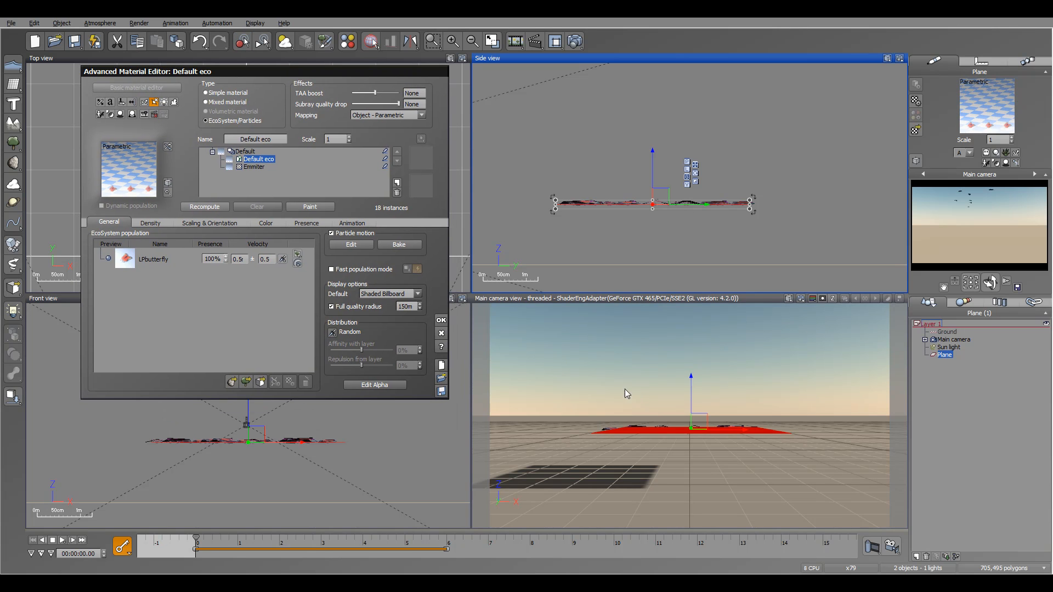
left_click(159, 260)
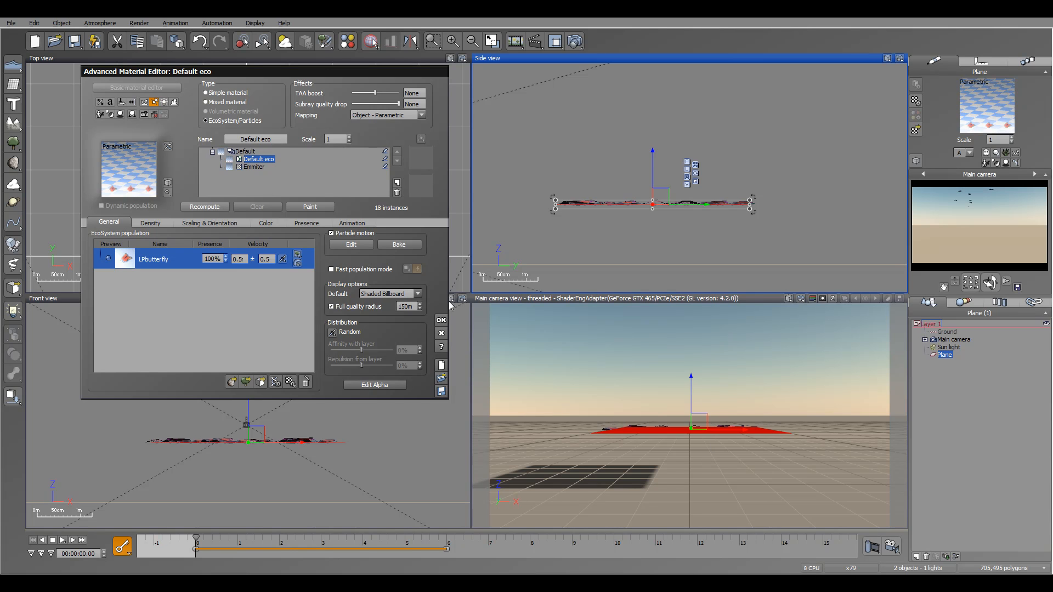
left_click(351, 245)
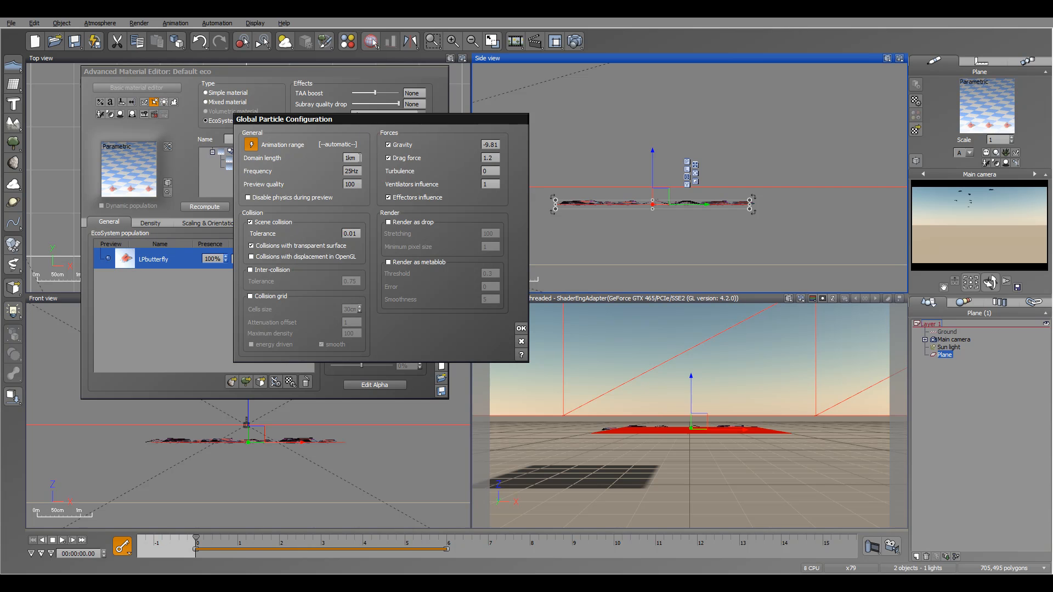
left_click_drag(371, 121, 357, 112)
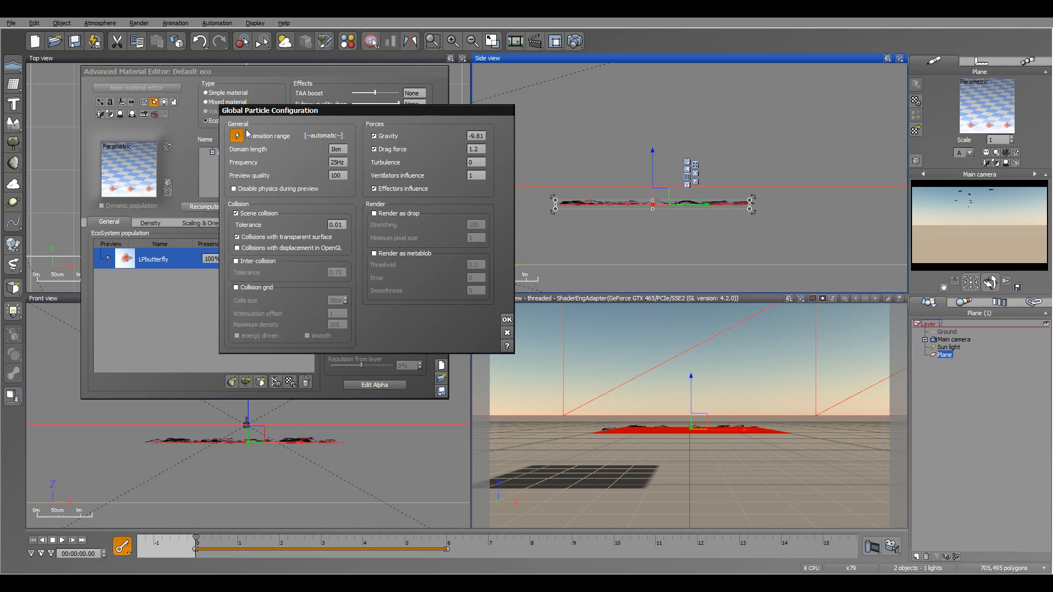
left_click(247, 213)
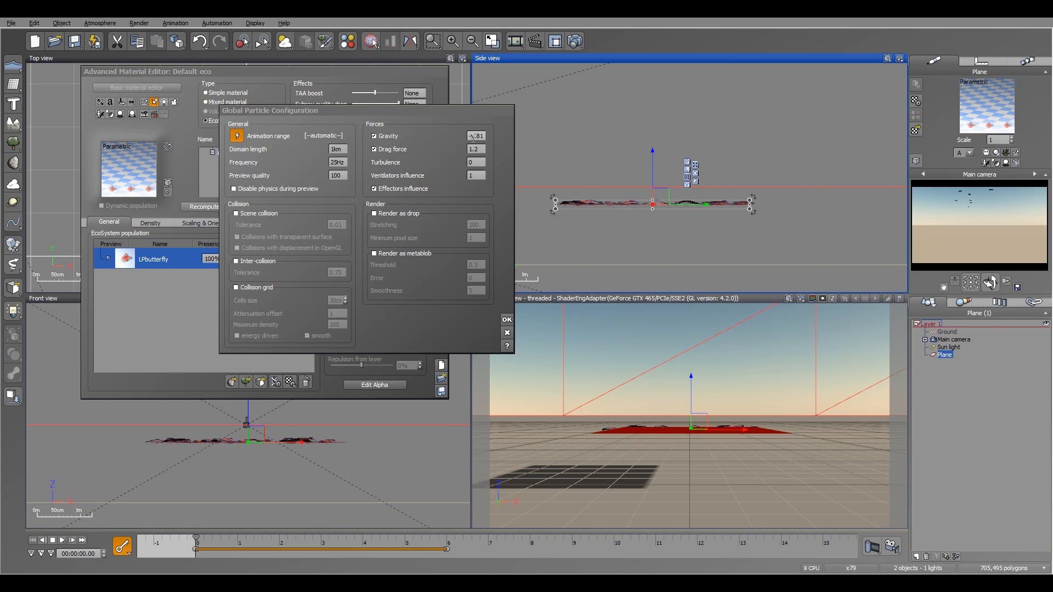
Set the particle gravity to 3, preview the motion up to 0.5 seconds, and return the timeline to its start.
double_click(484, 136)
type("3")
left_click(193, 204)
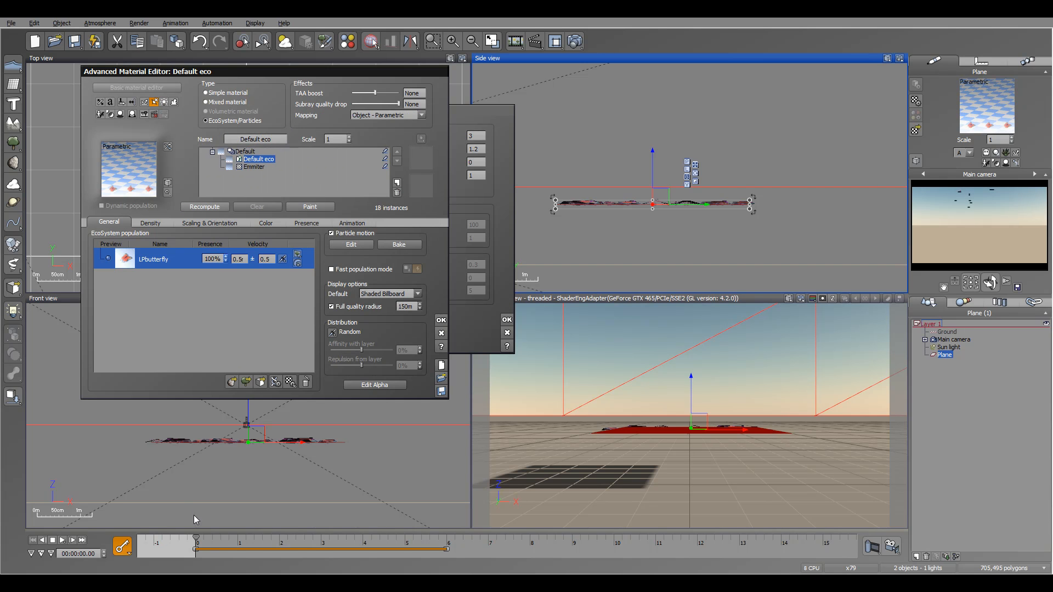
mouse_move(196, 538)
left_mouse_down()
mouse_move(243, 539)
mouse_move(217, 538)
left_mouse_up()
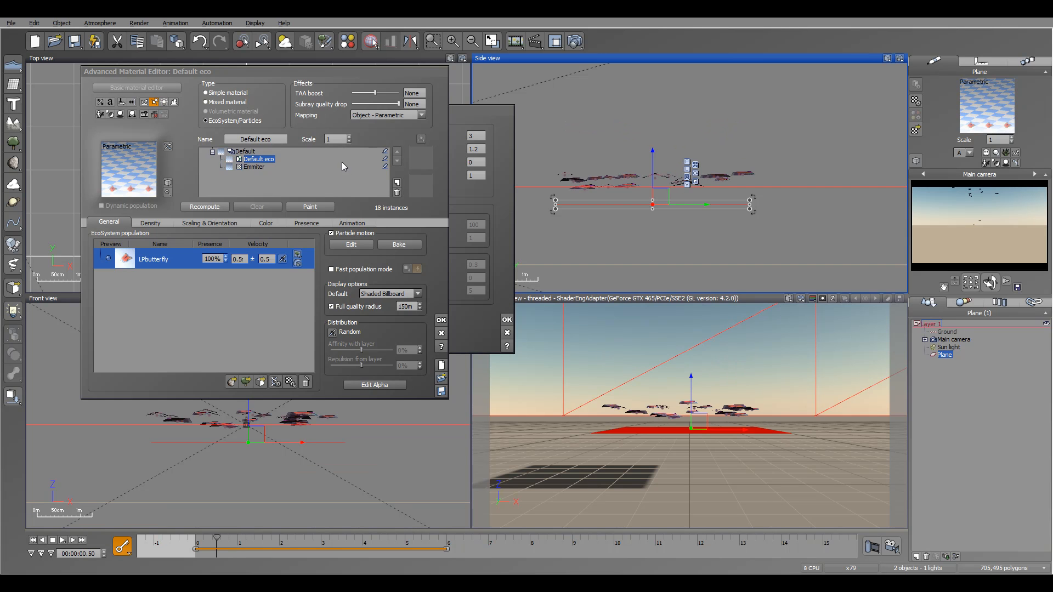
left_click(33, 540)
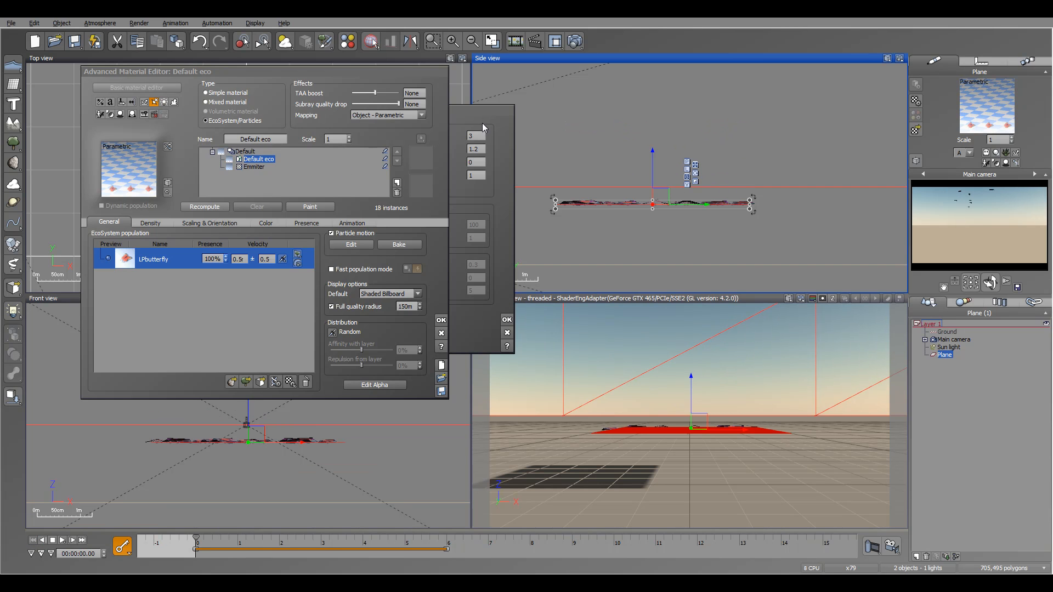
Set the particle gravity to 0 and preview the butterflies' motion up to about 1.75 seconds.
type("0")
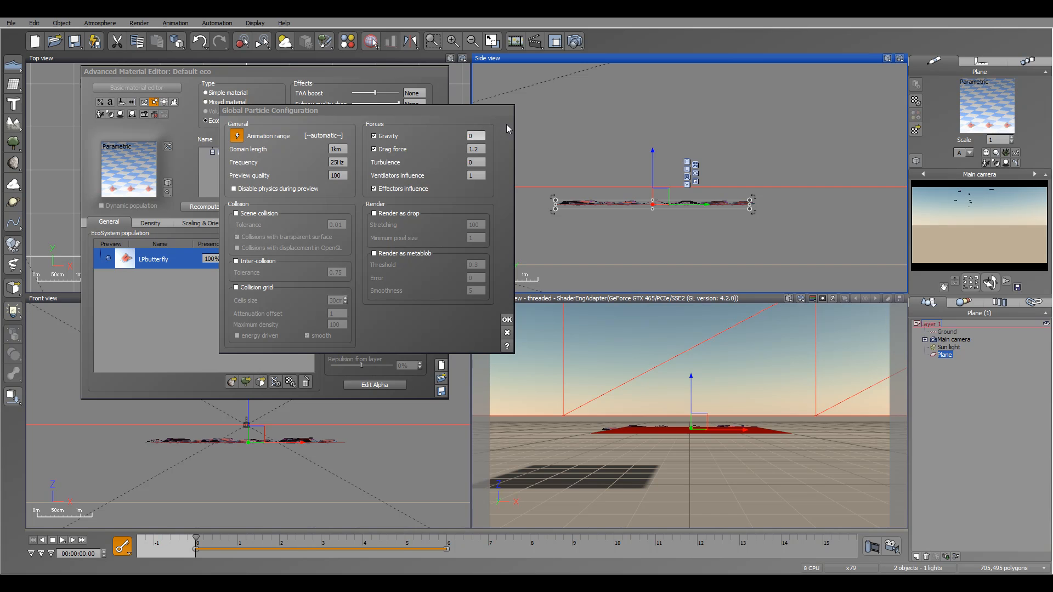
left_click(199, 207)
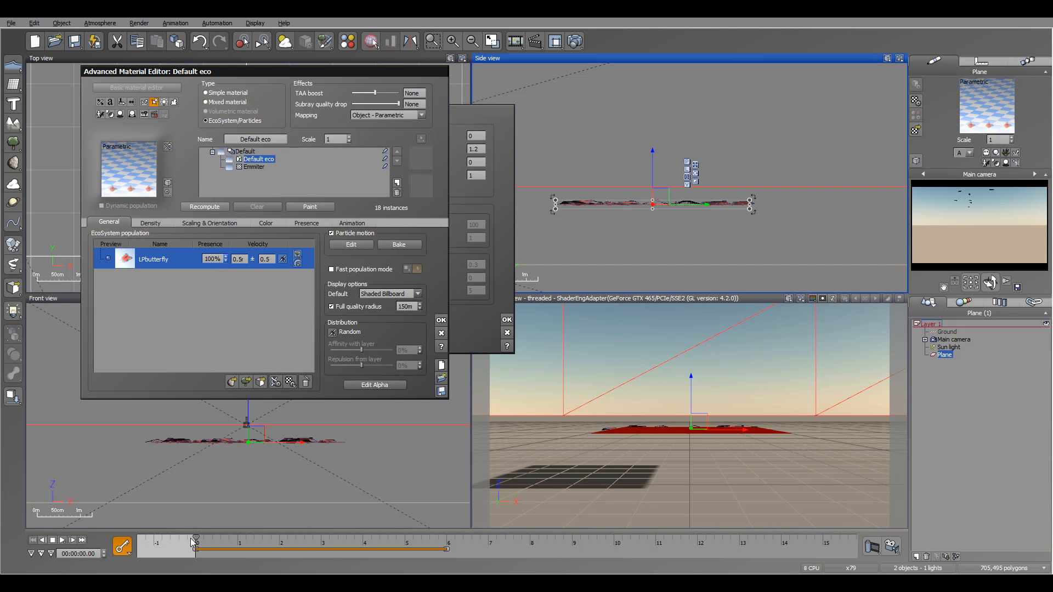
left_click_drag(196, 537, 269, 543)
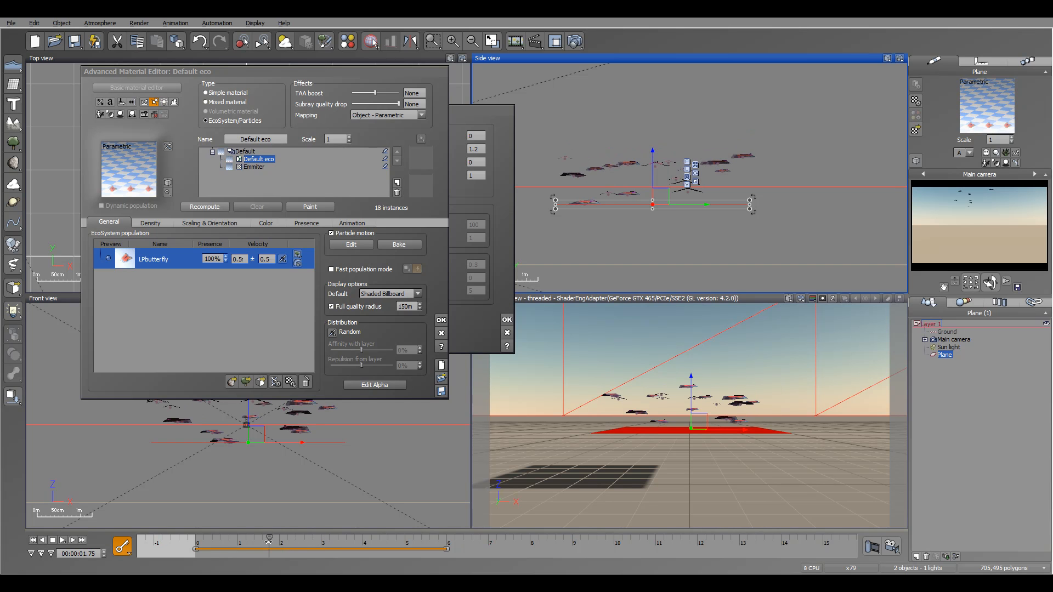
Set the particles' drag force to 5 and preview the motion up to about 4.4 seconds.
left_click(504, 173)
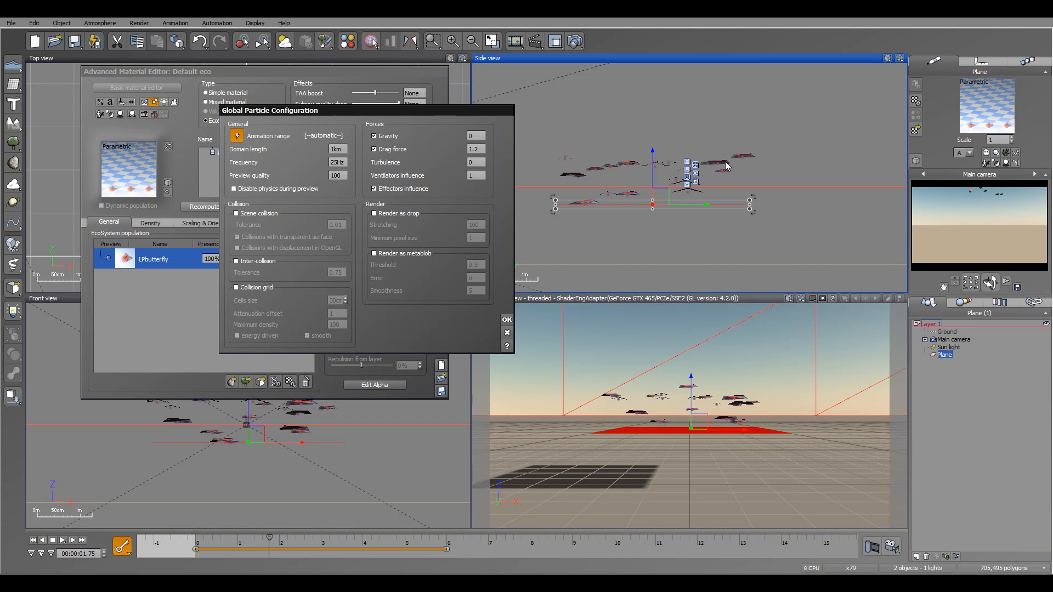
left_click(475, 149)
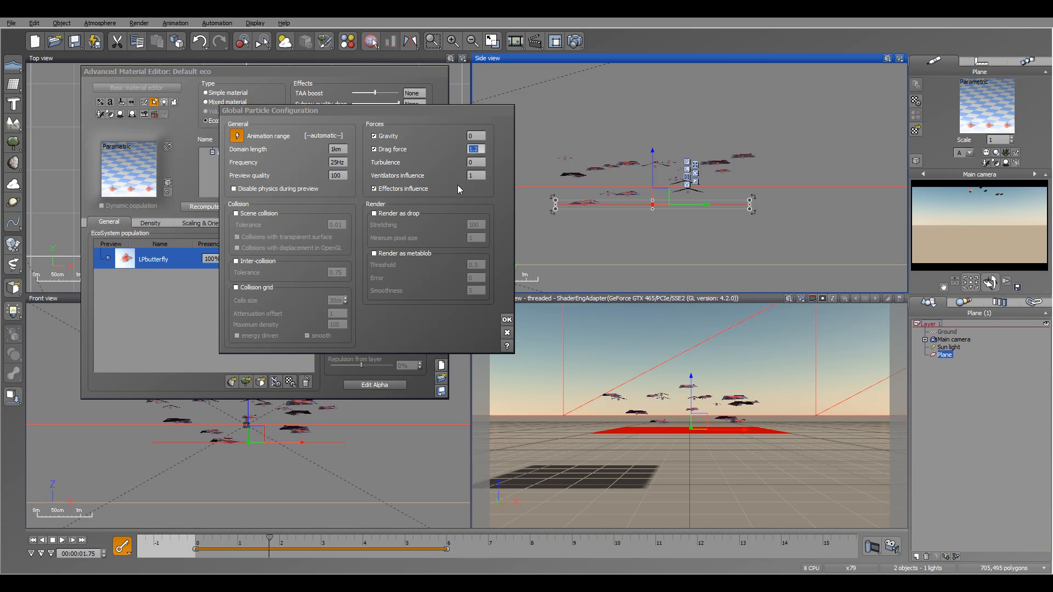
type("5")
left_click(207, 217)
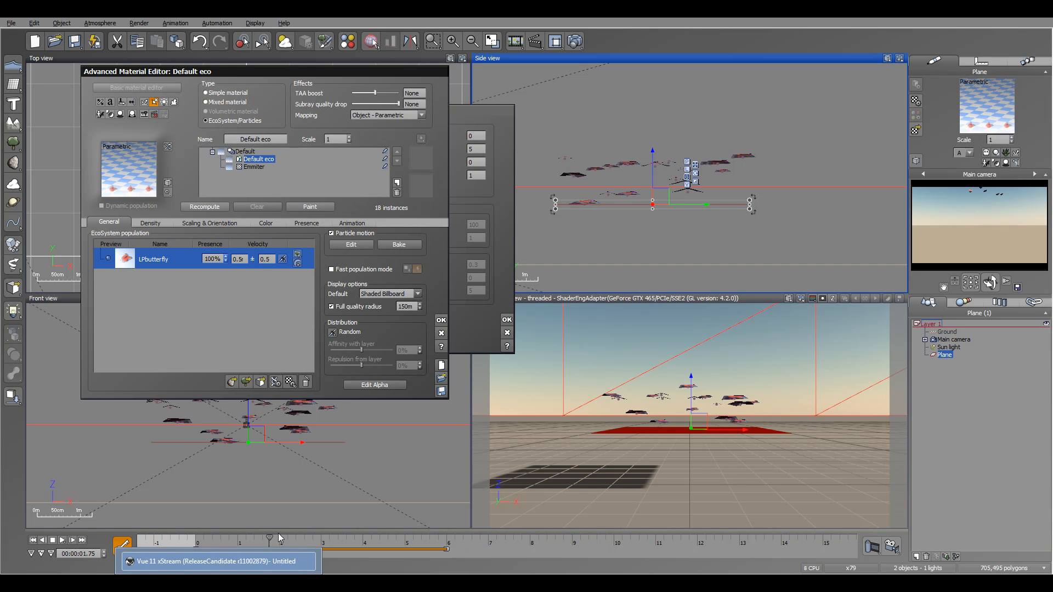
left_click_drag(255, 540, 379, 544)
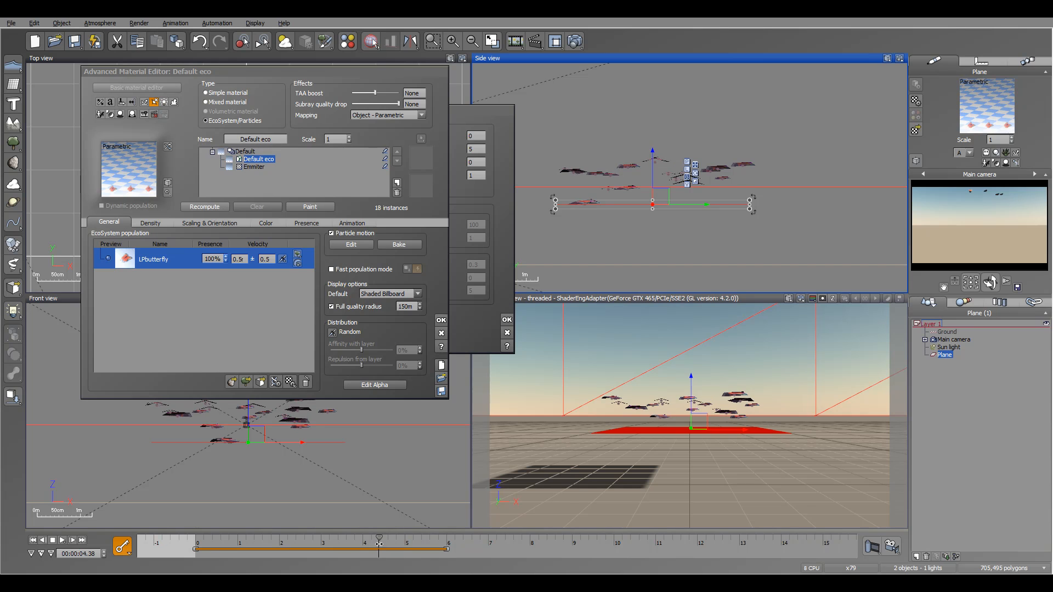
Set the particles' turbulence to 3 and preview the motion from the start up to about 5 seconds.
left_click(459, 114)
double_click(476, 161)
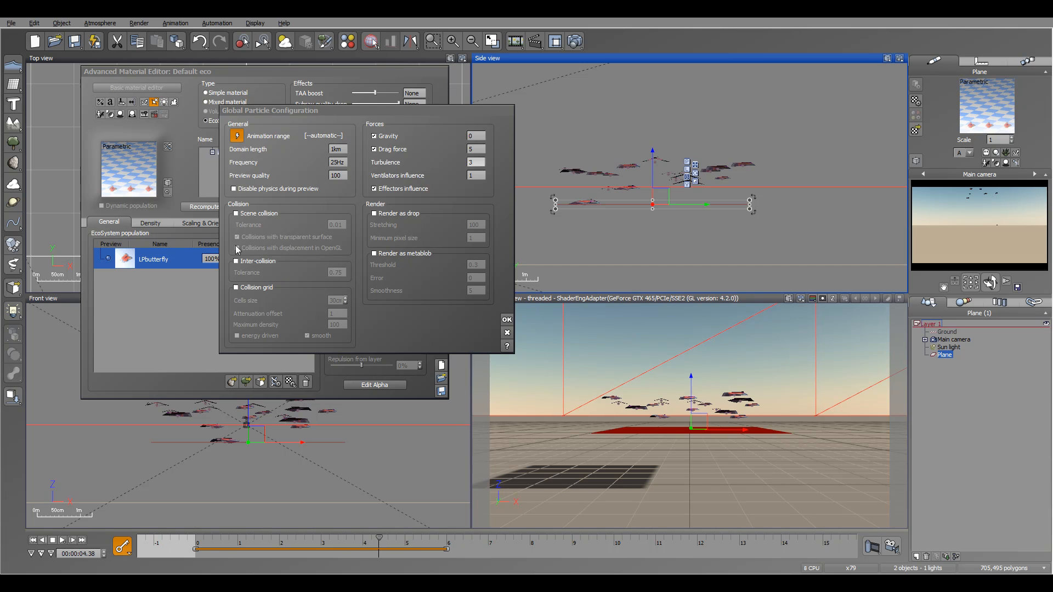
left_click(203, 208)
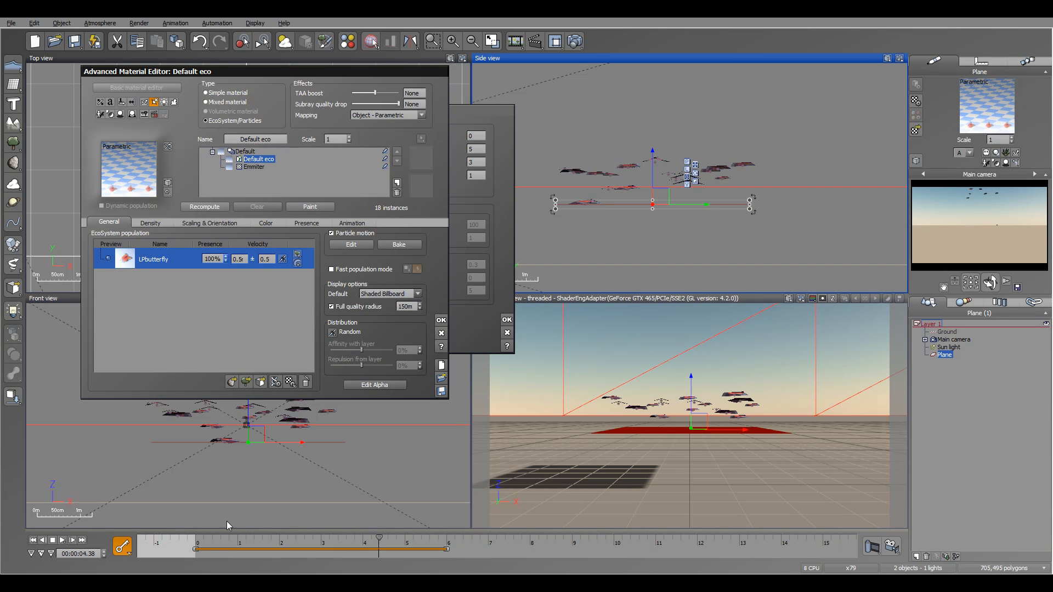
left_click(33, 541)
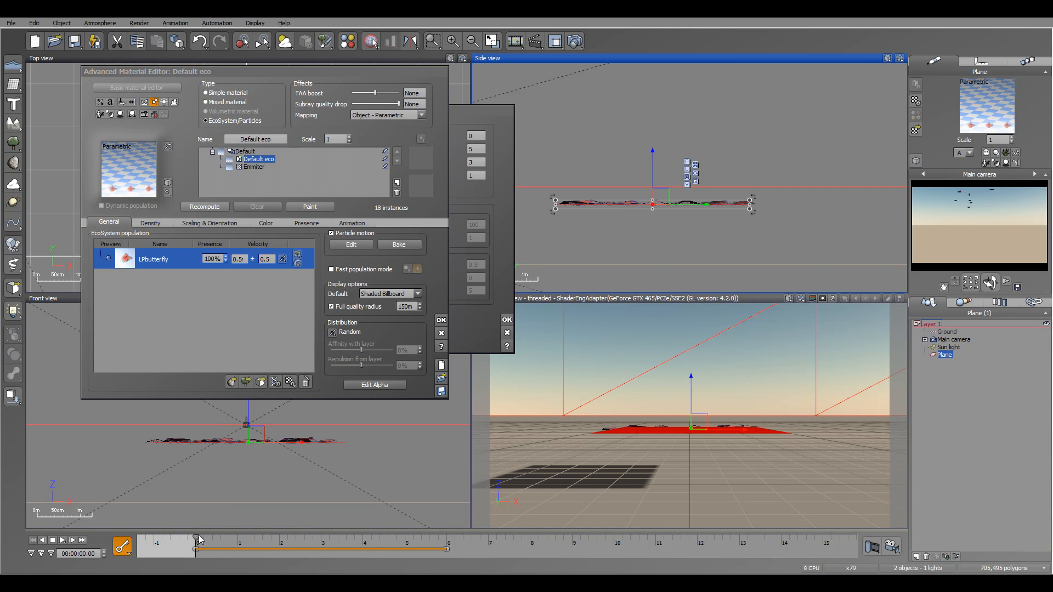
left_click_drag(197, 540, 406, 557)
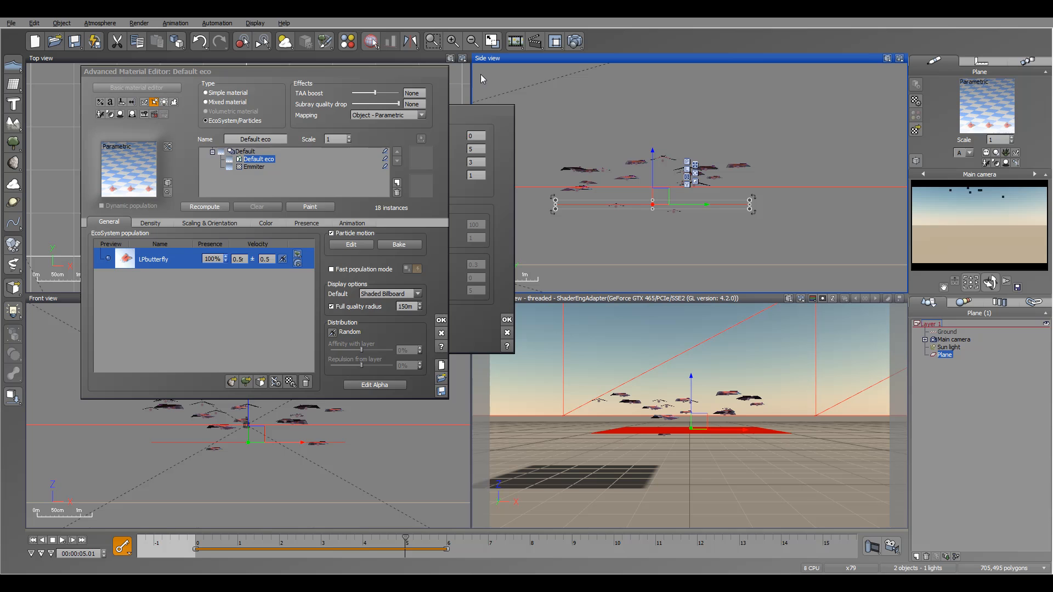
Set the particles' drag force to 2 and preview the whole six-second animation from its start.
left_click(499, 132)
left_click(482, 149)
type("2")
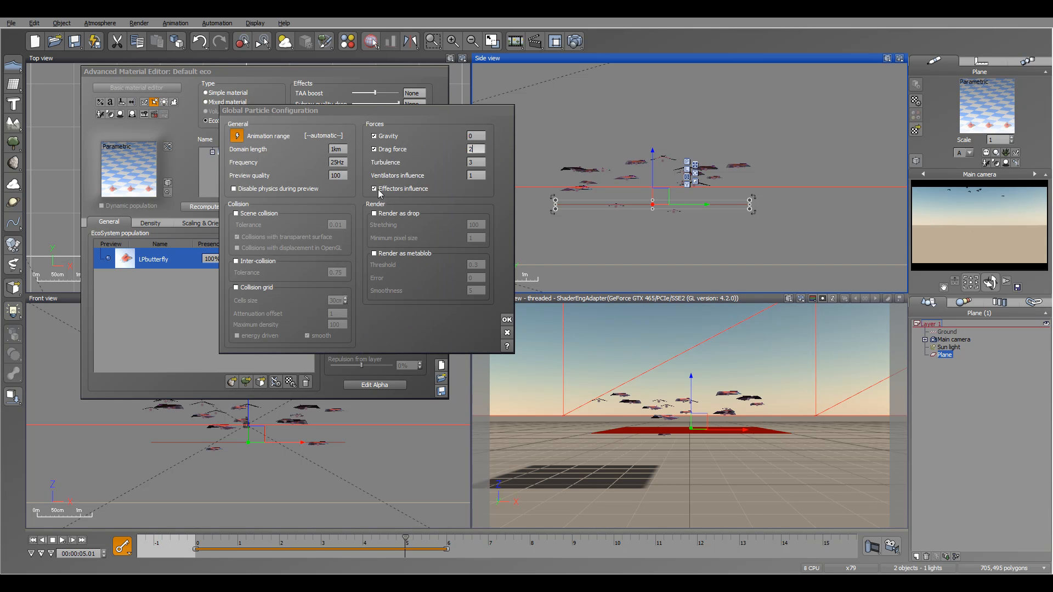
left_click(200, 207)
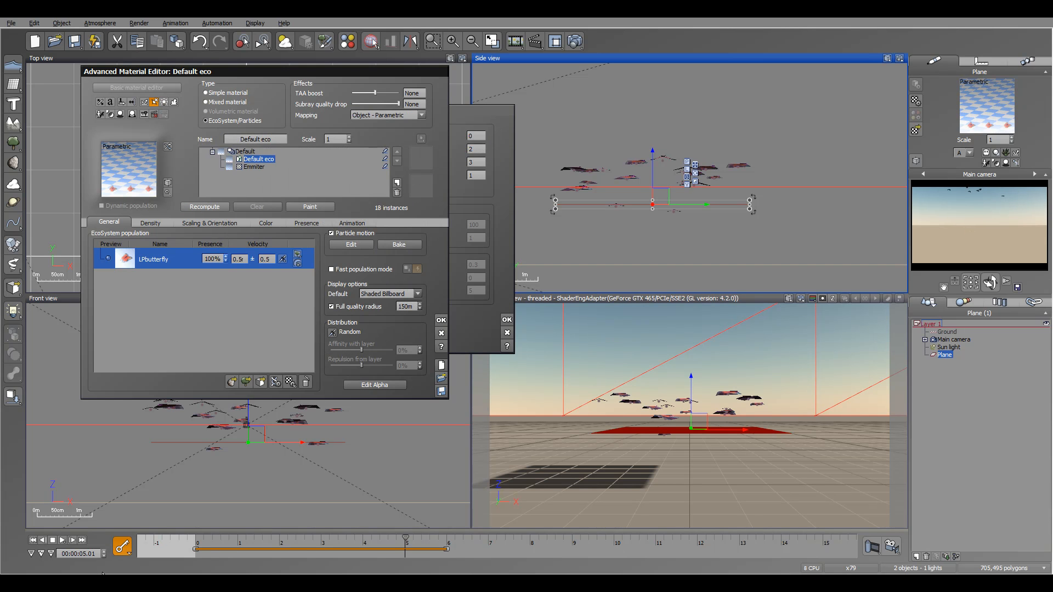
left_click(33, 541)
left_click_drag(196, 539, 454, 560)
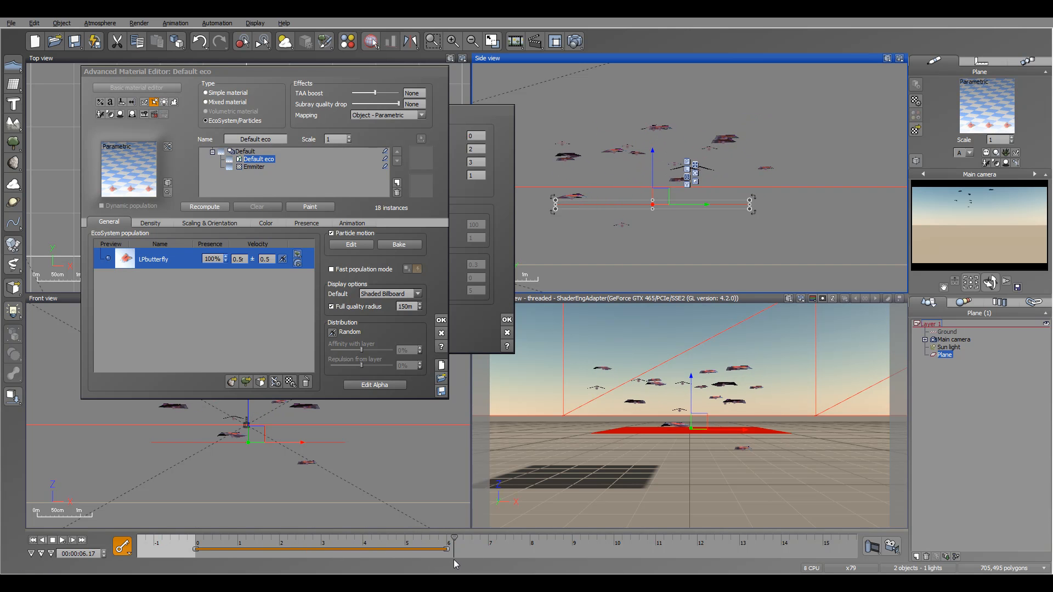
Set the particles' turbulence to 8 and preview the motion from the start up to about 3.7 seconds.
left_click(499, 186)
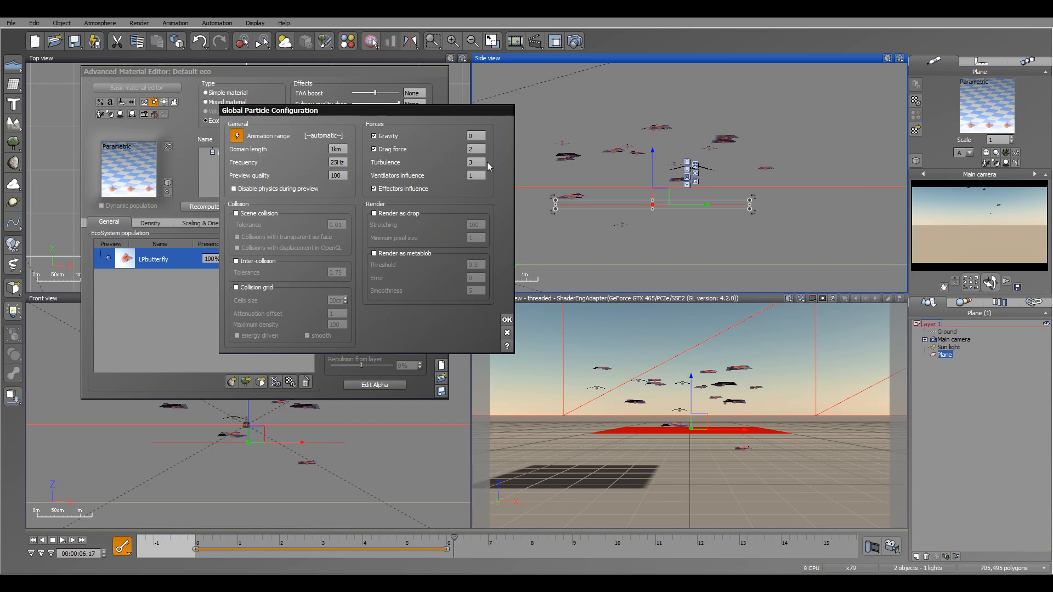
double_click(475, 162)
type("8")
left_click(189, 208)
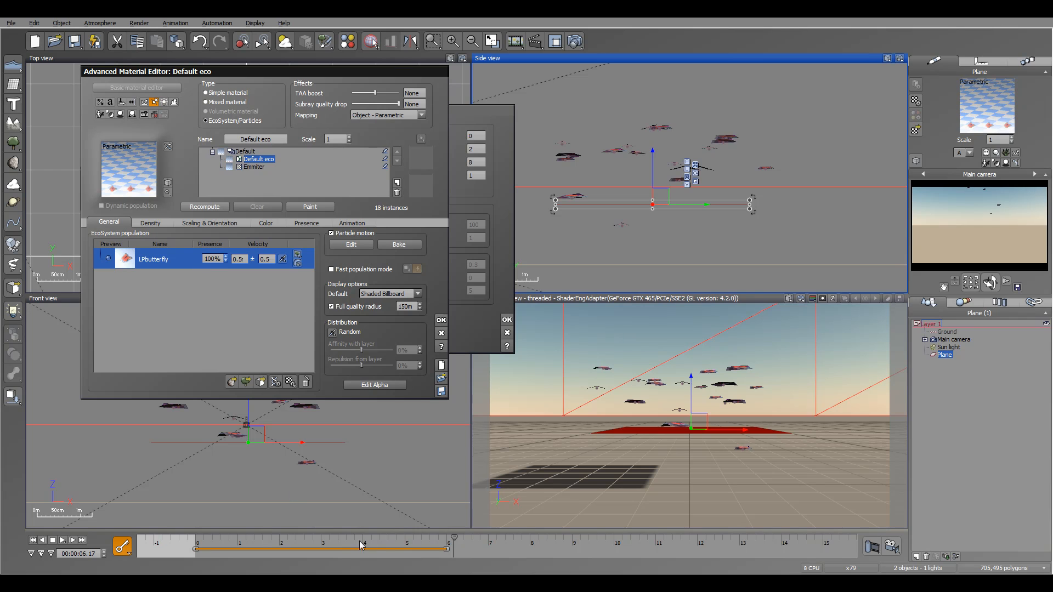
left_click(32, 541)
left_click_drag(195, 540, 351, 546)
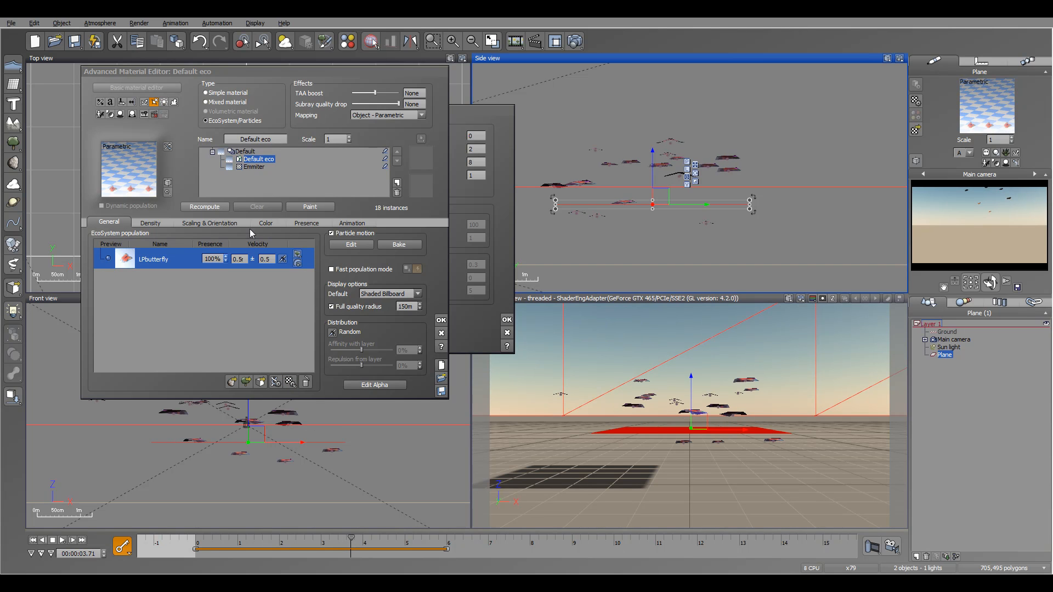
Set the mass of the LPbutterfly particle to 0.001 kg in its particle characteristics.
double_click(155, 258)
left_click_drag(411, 200, 351, 160)
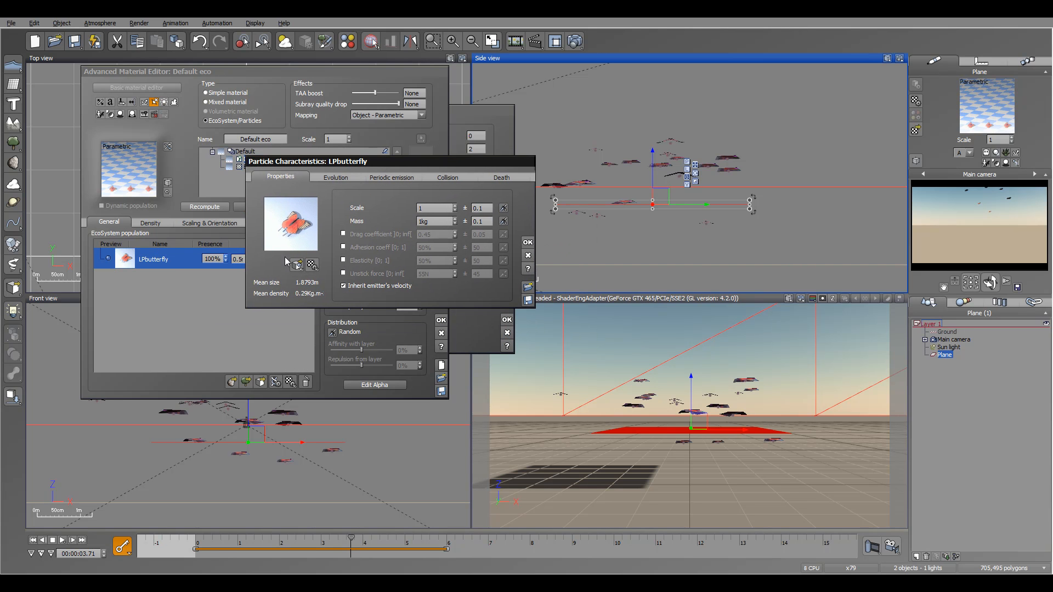
left_click(420, 221)
left_click_drag(423, 221, 384, 223)
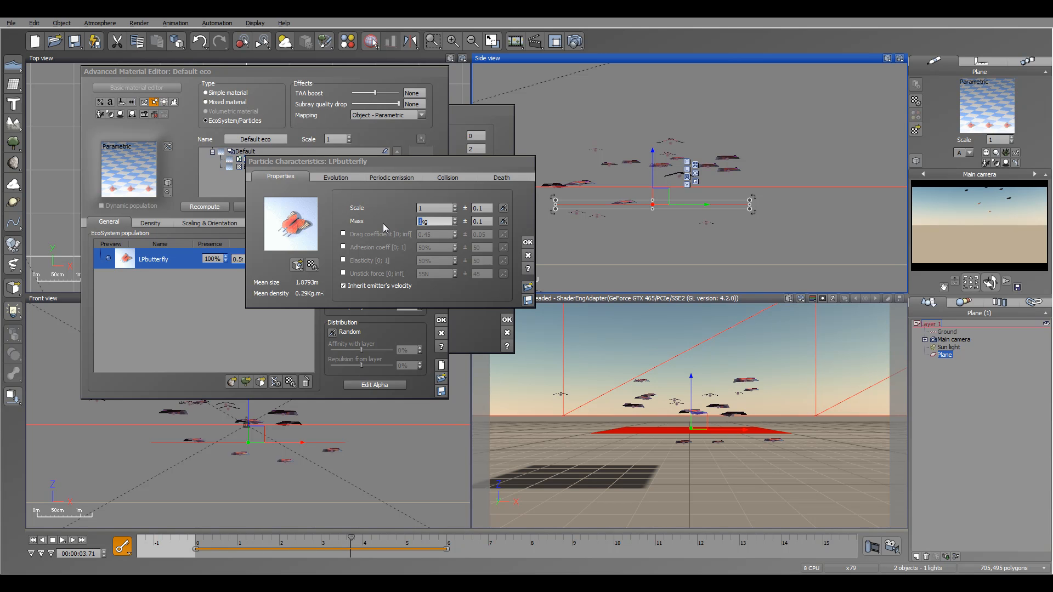
type("0.00")
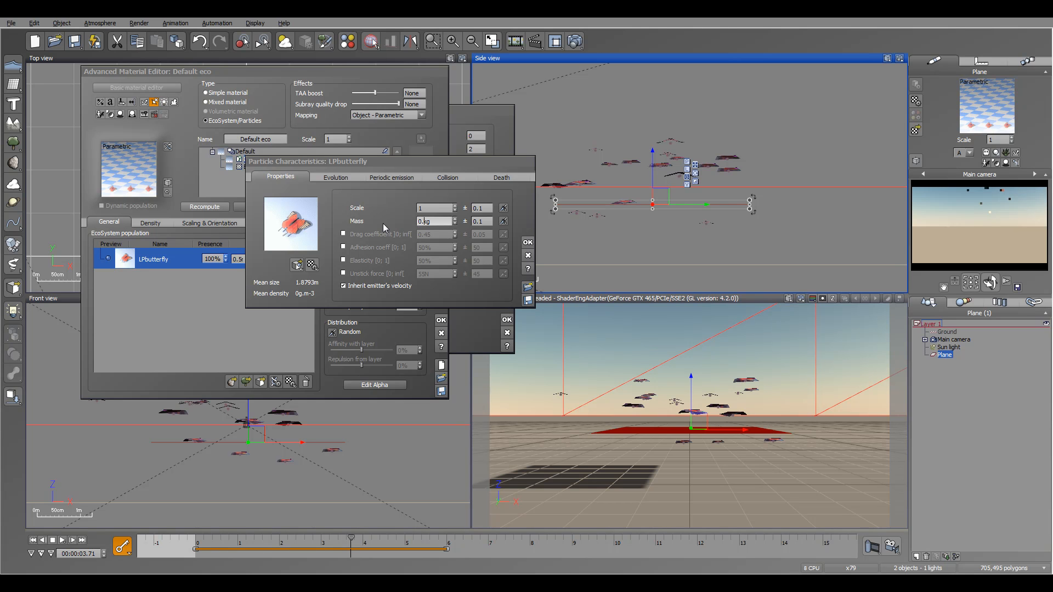
type("1")
left_click(401, 196)
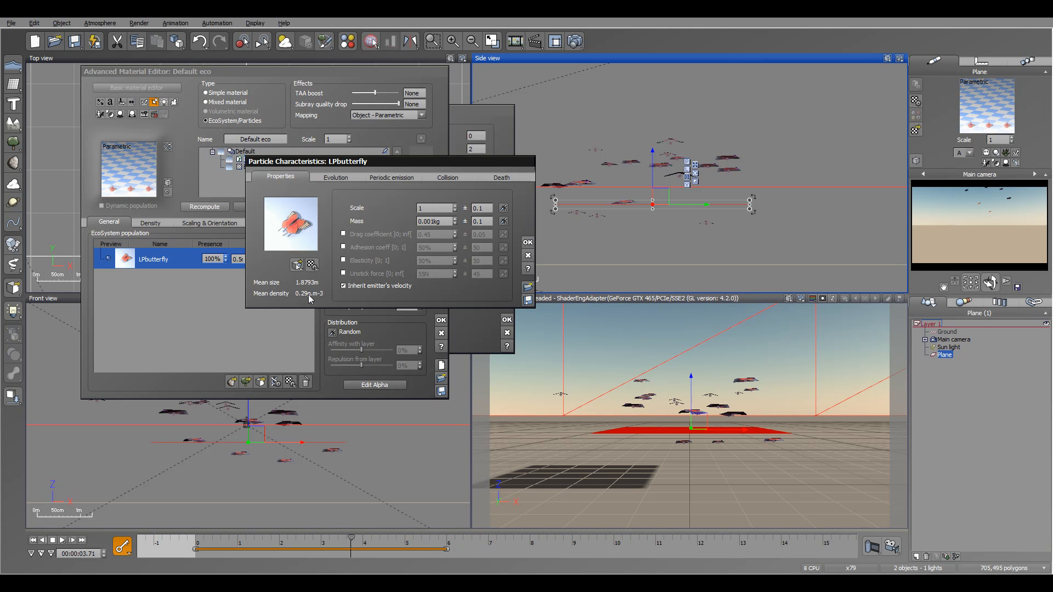
Set the LPbutterfly particle's scale and mass variations to 0 and check its periodic emission settings.
double_click(486, 207)
type("0")
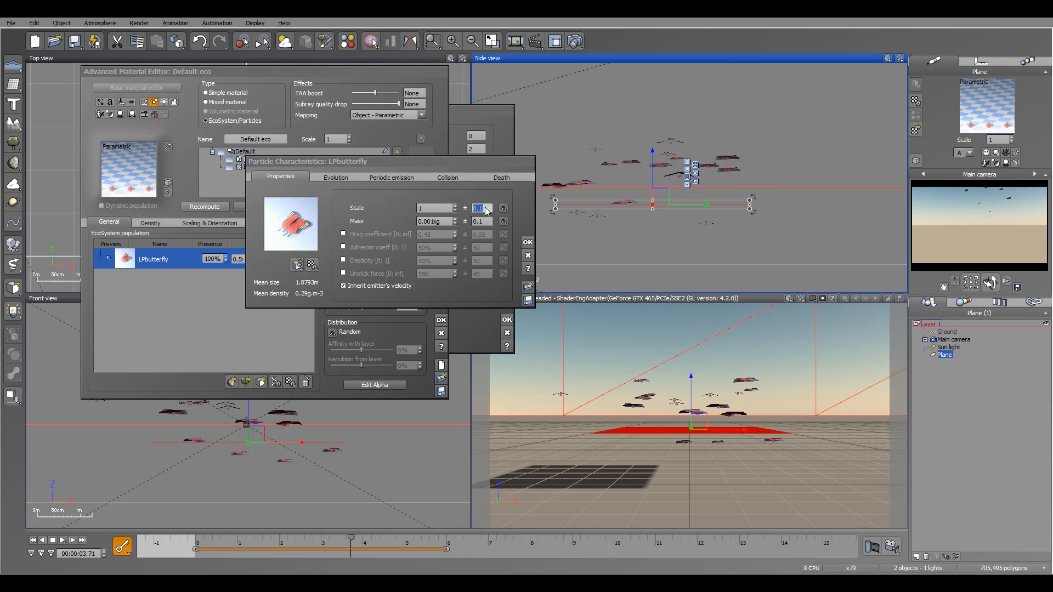
key("Tab")
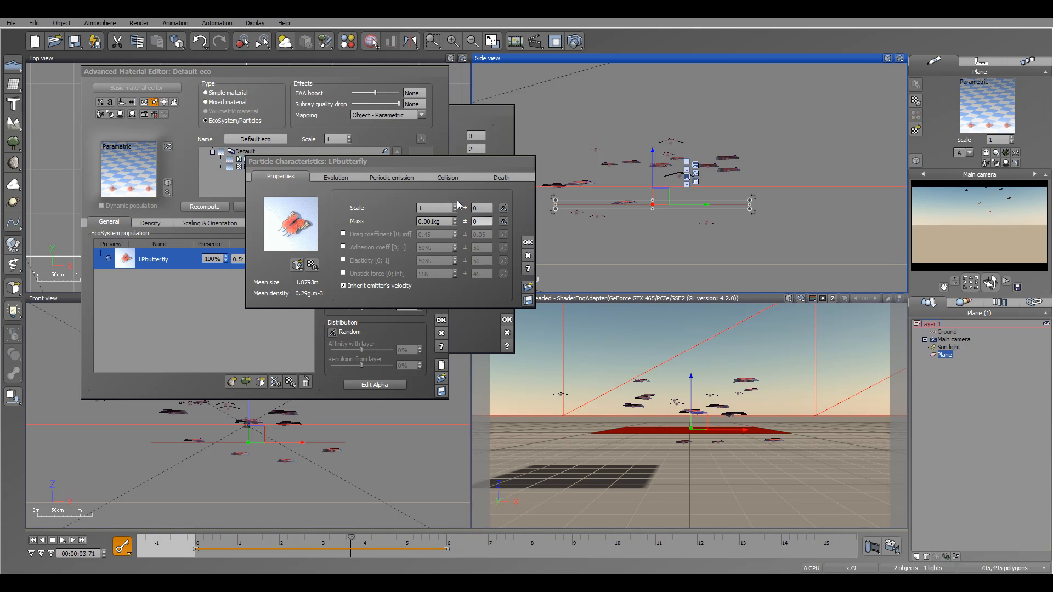
left_click(398, 179)
left_click(284, 178)
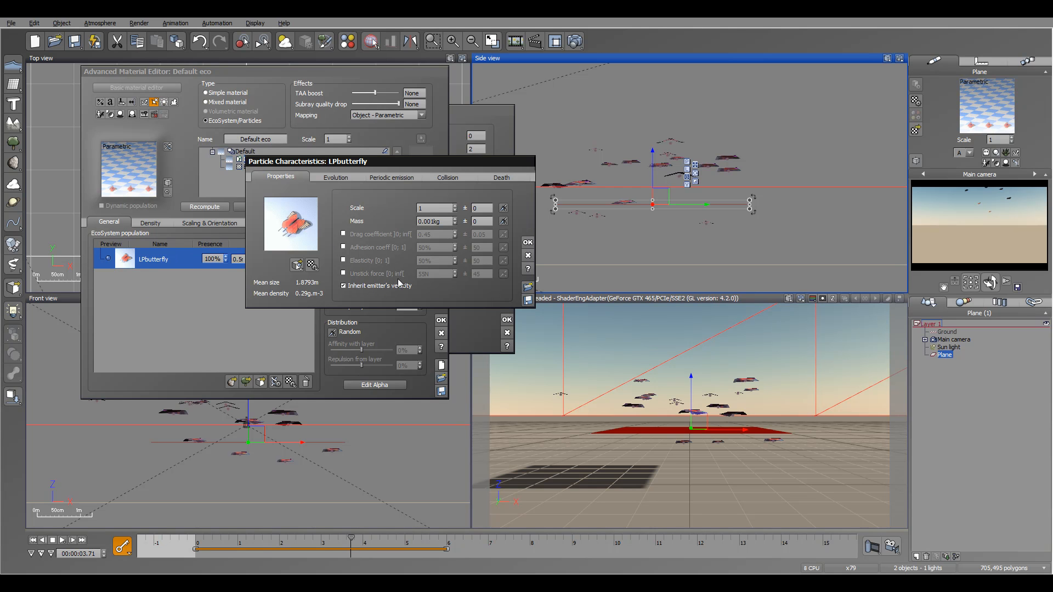
Check the LPbutterfly particle's evolution, periodic emission, collision and death settings, and accept the particle characteristics.
left_click(336, 178)
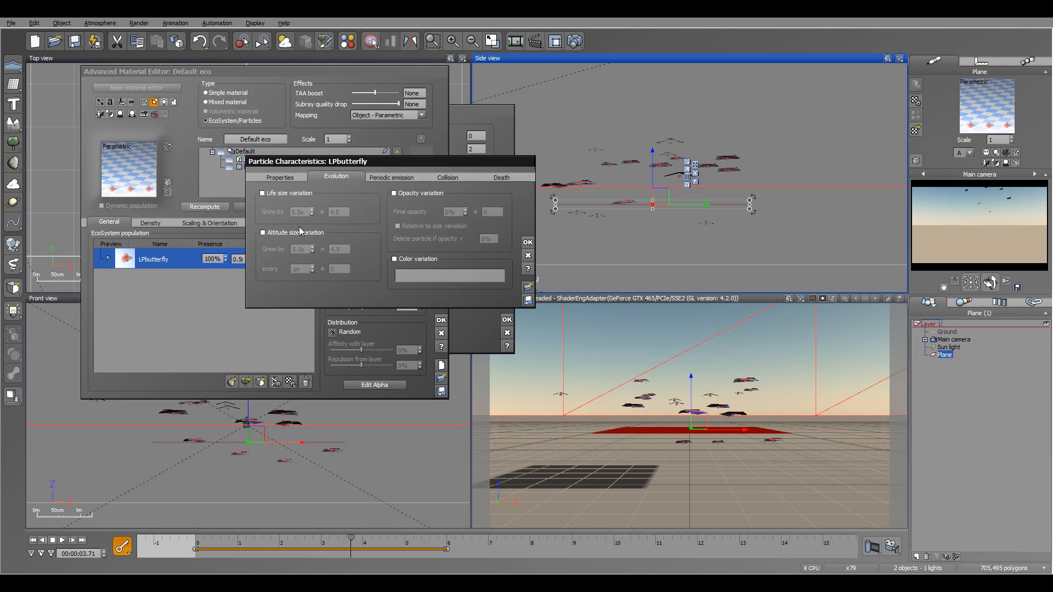
left_click(383, 179)
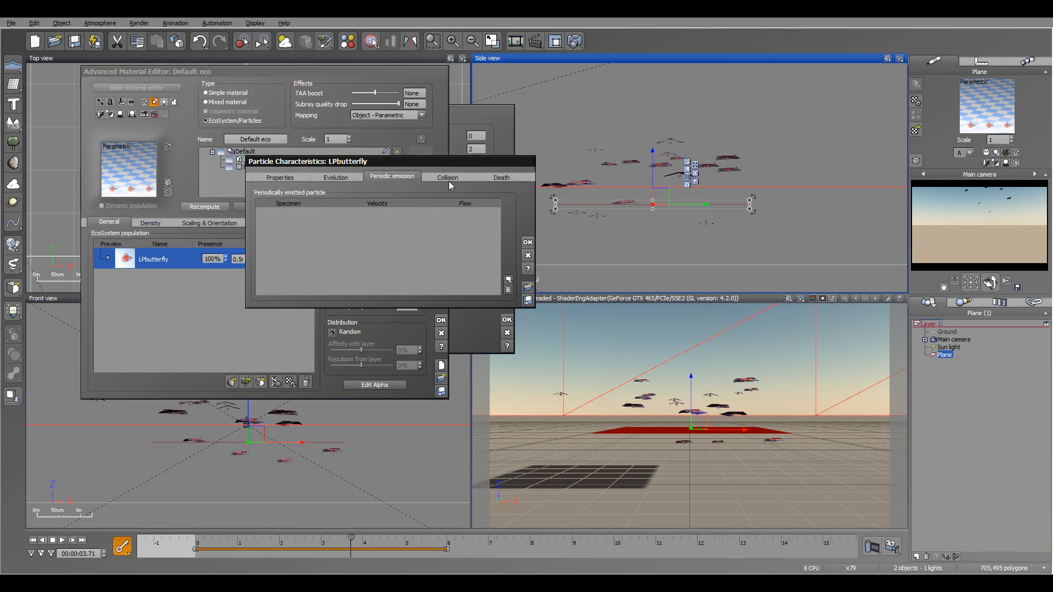
left_click(445, 178)
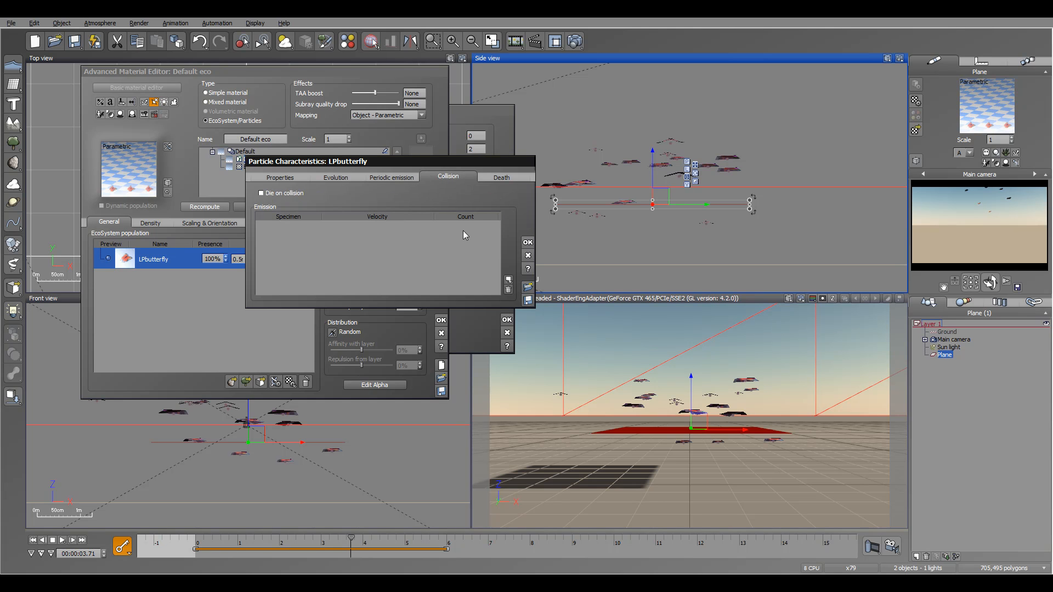
left_click(501, 177)
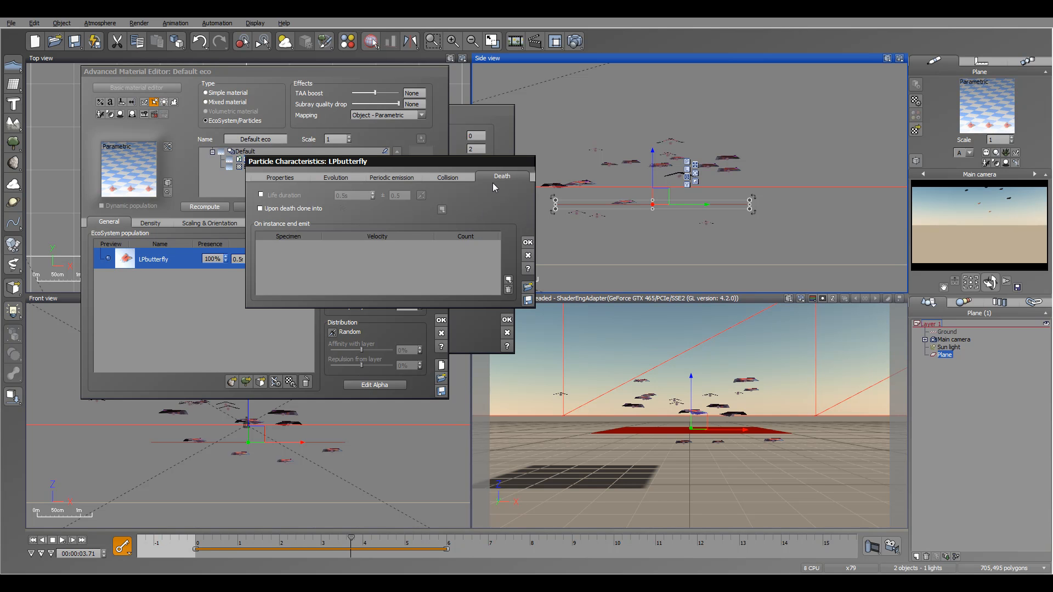
left_click(527, 244)
Recompute the butterfly population and preview its motion from near the start up to about 1.75 seconds.
left_click(205, 209)
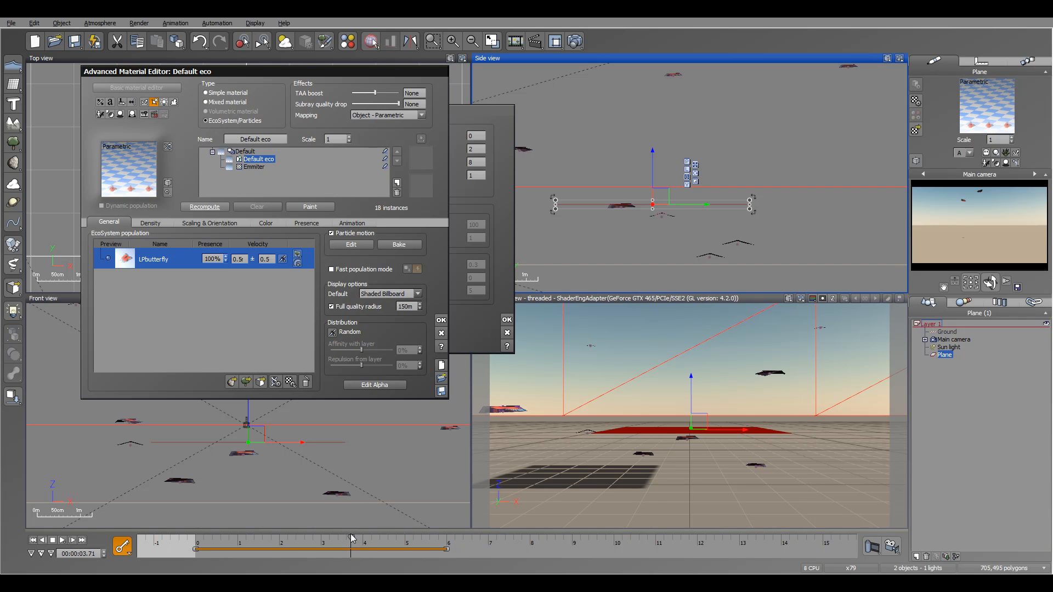
left_click(209, 544)
left_click_drag(207, 545, 240, 555)
scroll(605, 239, "down", 3)
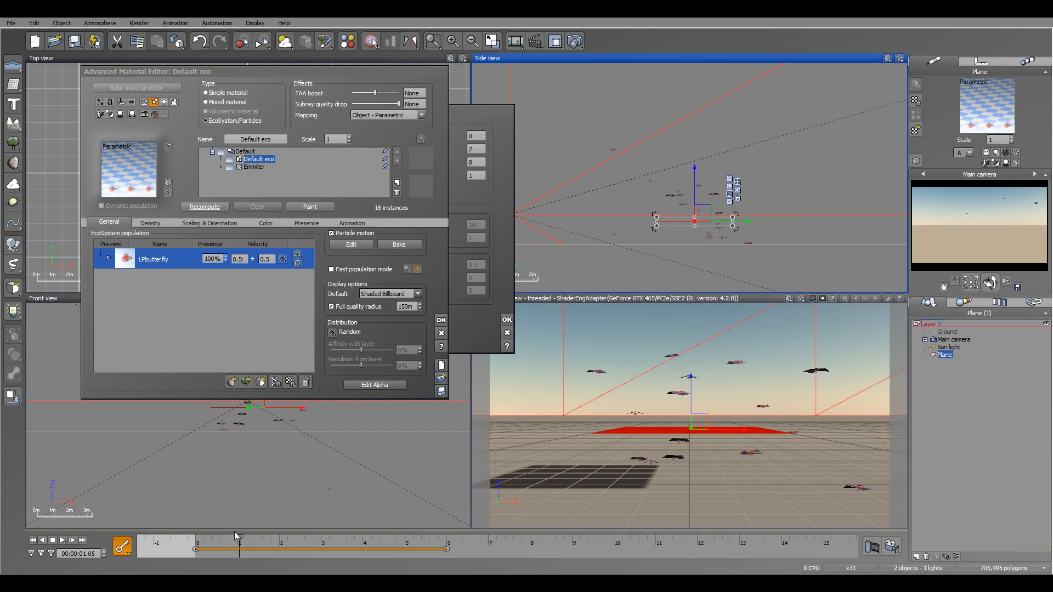
left_click_drag(239, 537, 270, 550)
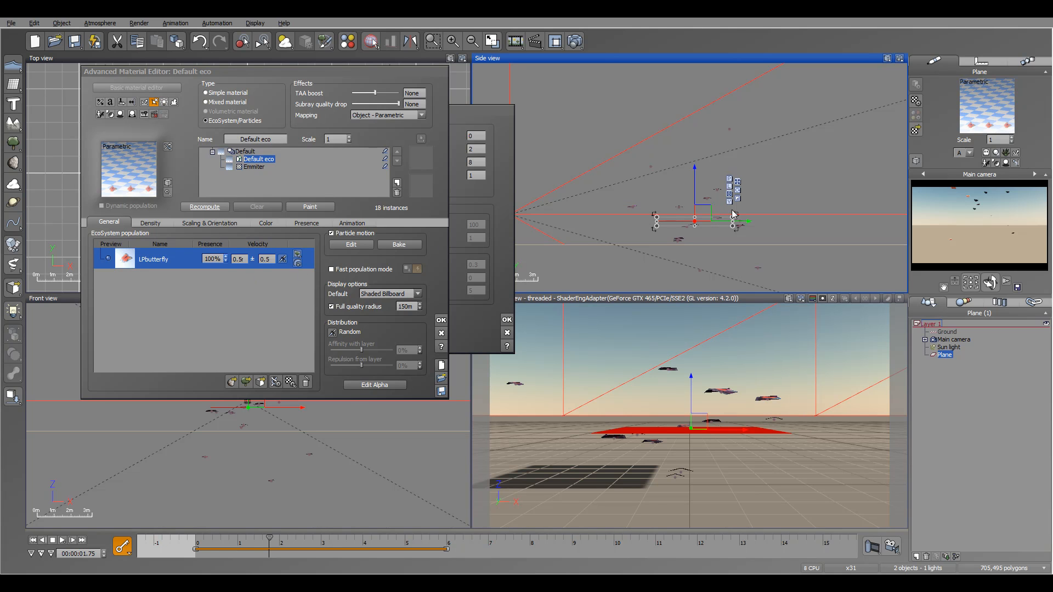
Set the LPbutterfly velocity to 0.2, recompute the population, and preview the motion up to about 3.4 seconds before returning to the start.
double_click(241, 260)
left_click_drag(246, 260, 218, 259)
left_click(241, 259)
type("2")
left_click(308, 250)
left_click(203, 208)
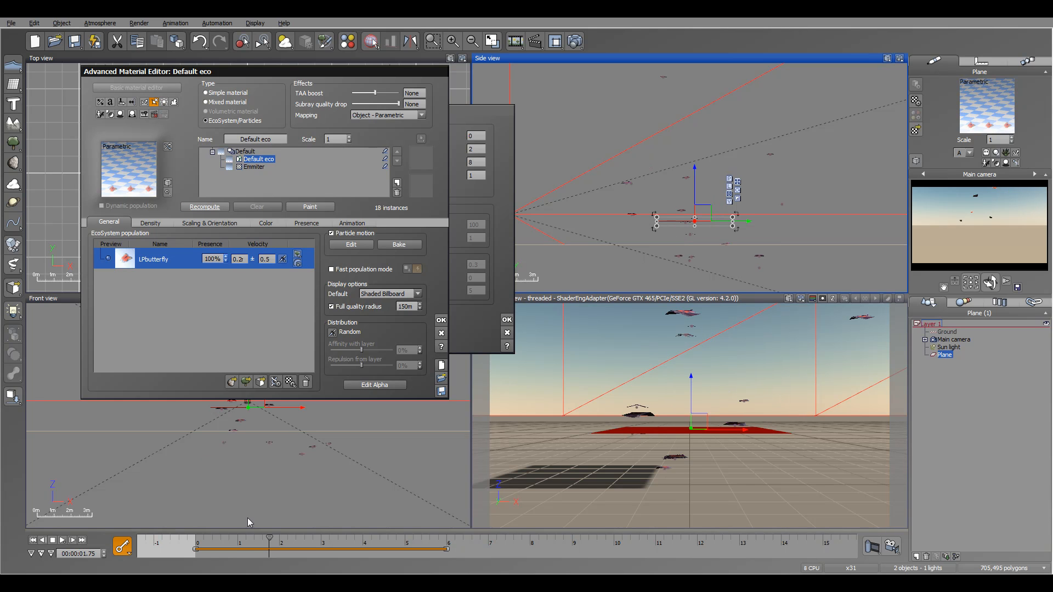
left_click_drag(217, 547, 340, 557)
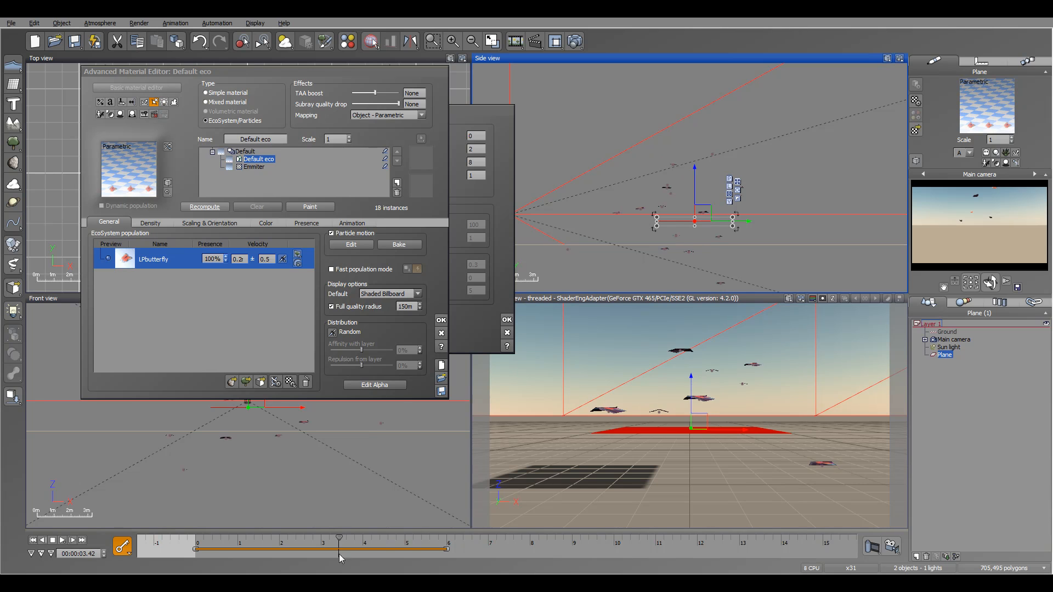
left_click(34, 541)
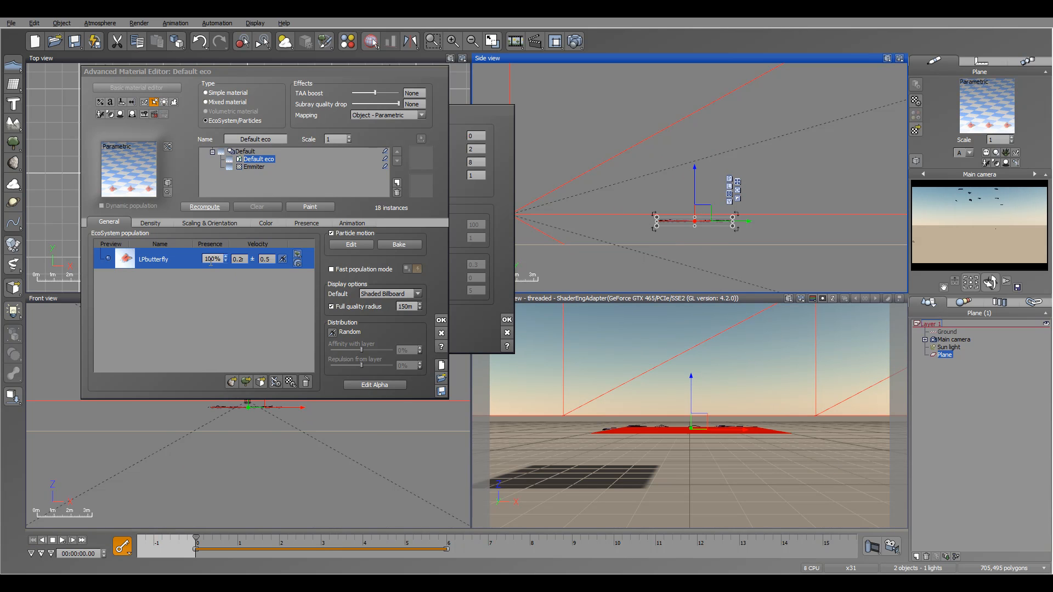
Set the ecosystem's emission flow to 6%, recompute the population, and preview the motion before returning to the start.
left_click(150, 222)
left_click_drag(181, 240, 201, 242)
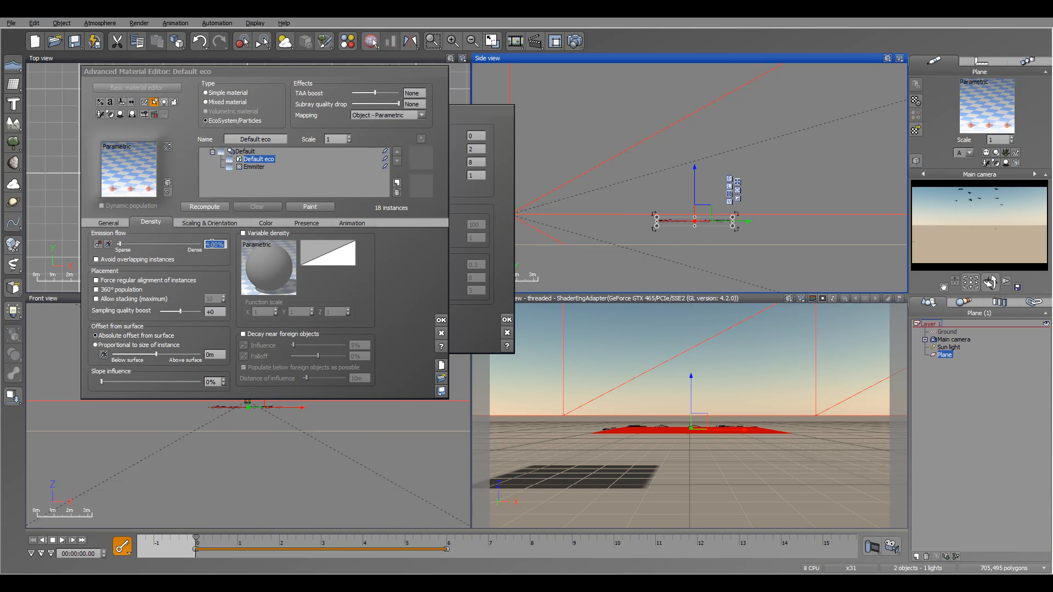
type("6")
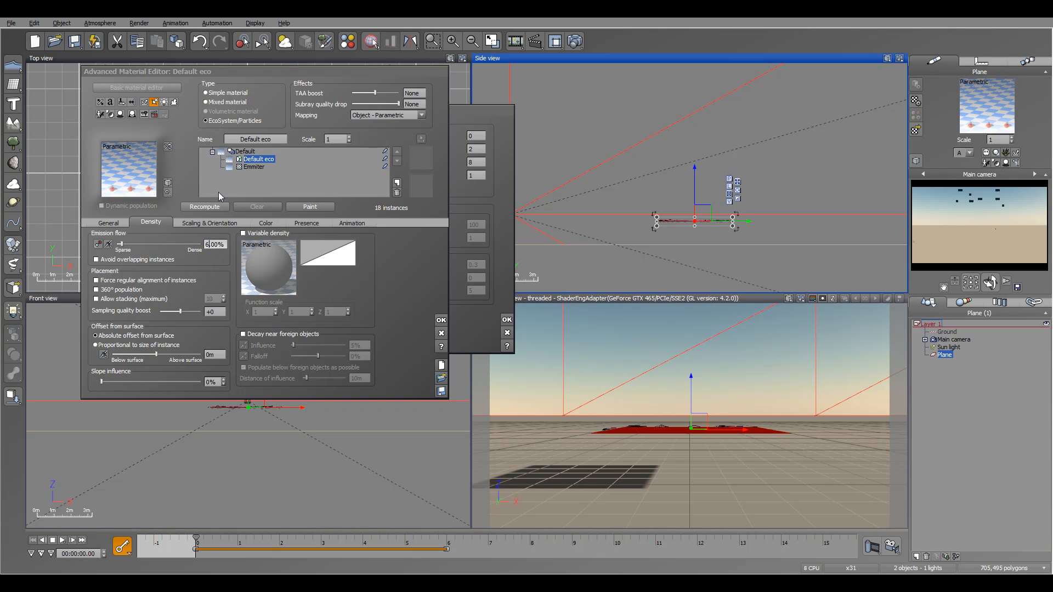
left_click(217, 207)
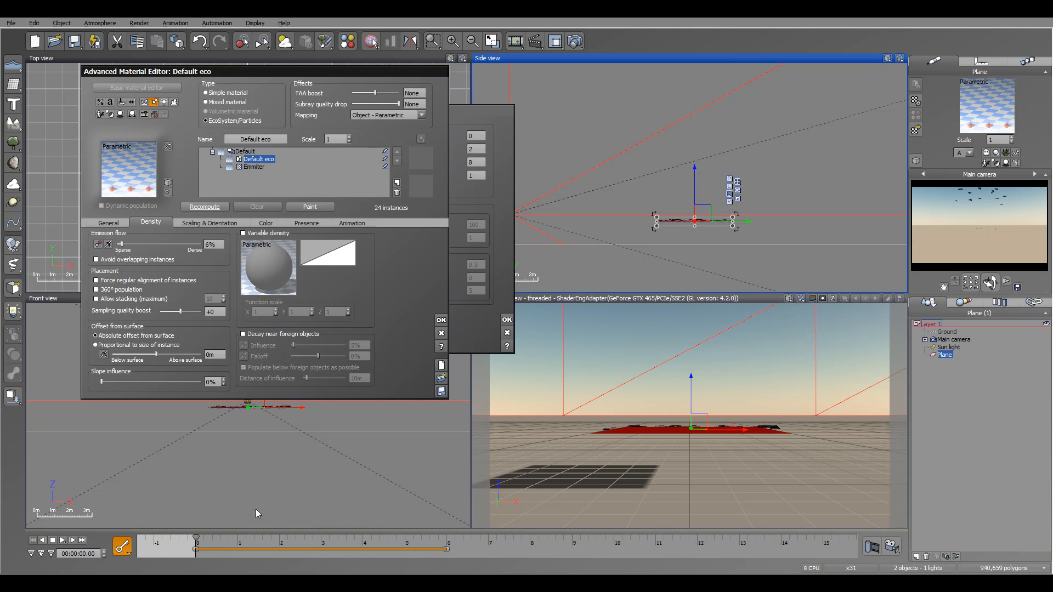
left_click_drag(196, 536, 314, 547)
left_click(33, 540)
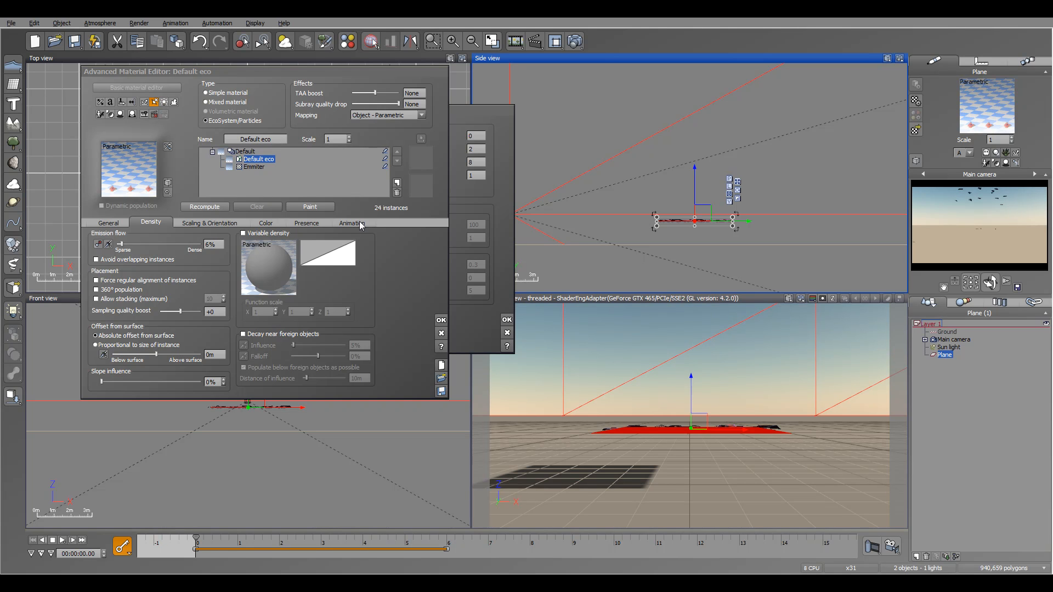
Show the Default eco layer's animation settings and accept the global forces dialog.
left_click(363, 223)
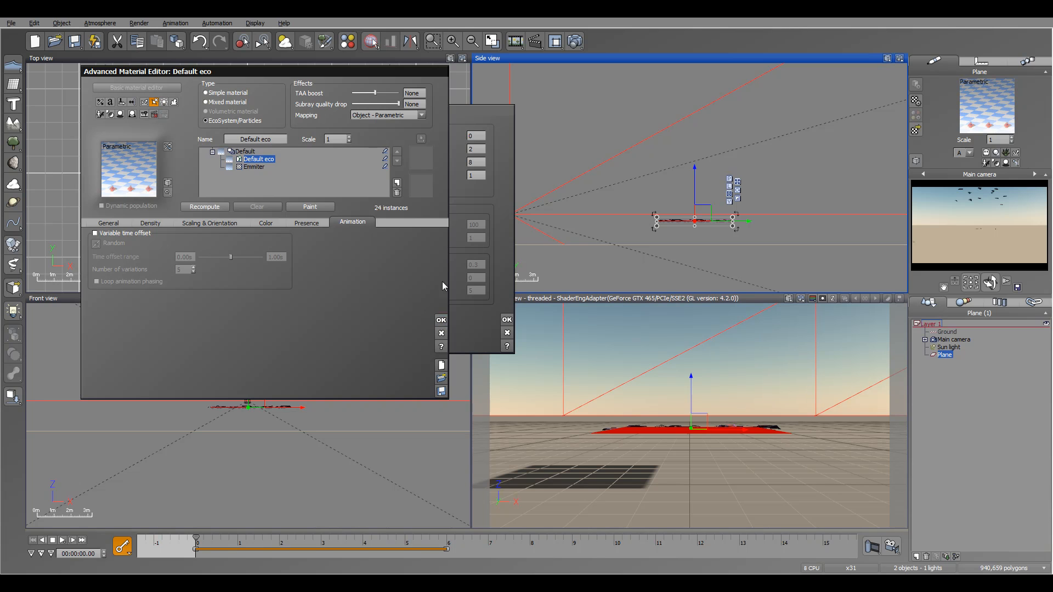
left_click_drag(405, 76, 357, 111)
left_click(507, 319)
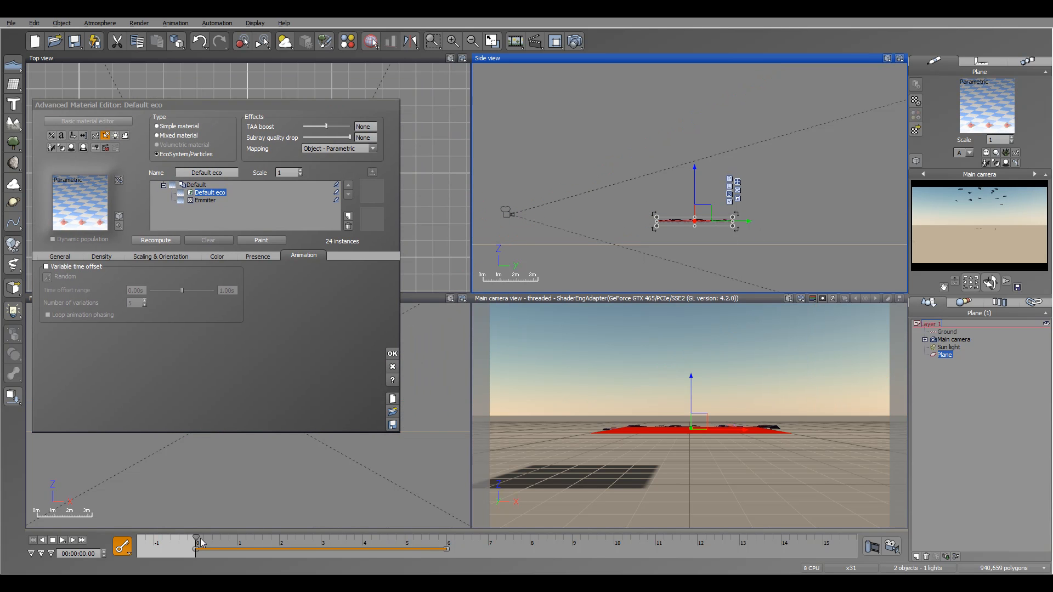
Render the main camera view at 0.50 seconds and close the finished render.
left_click_drag(196, 538, 217, 538)
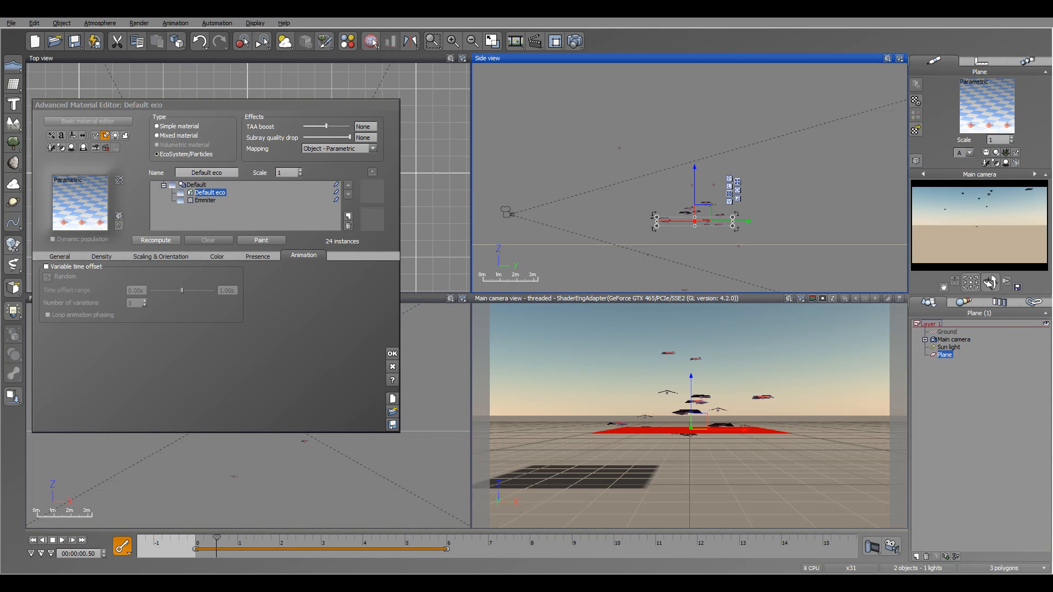
left_click(575, 41)
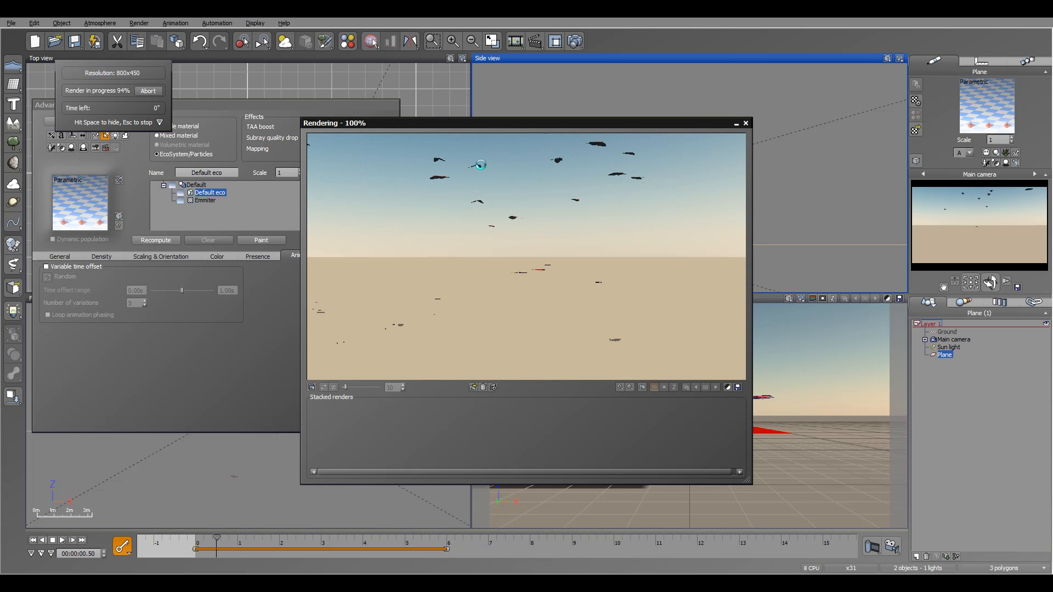
left_click(546, 426)
left_click(745, 122)
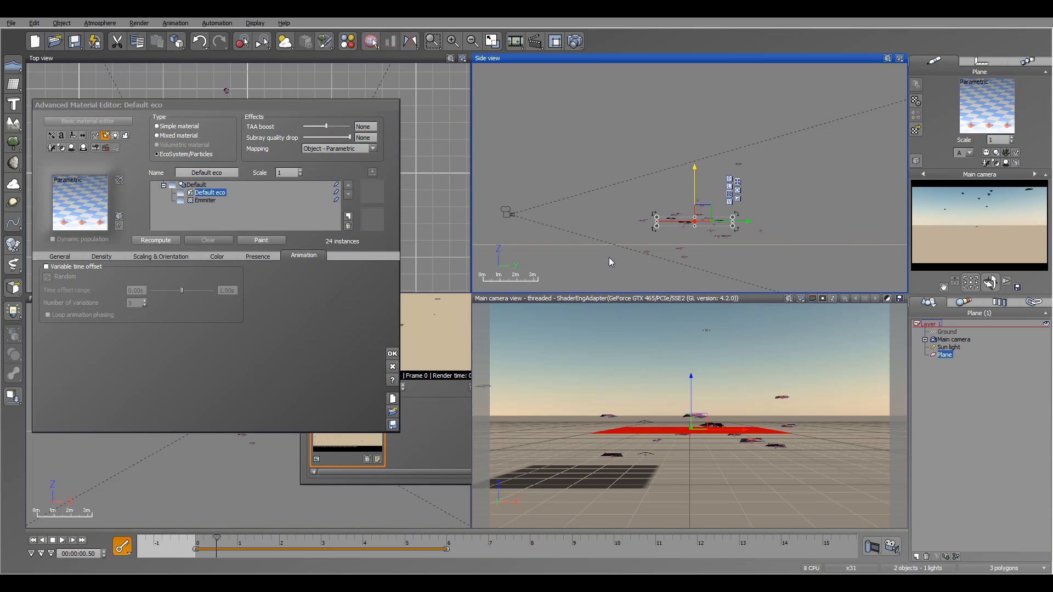
Render the main camera view at 0.63 seconds and close the finished render.
left_click_drag(217, 536, 223, 537)
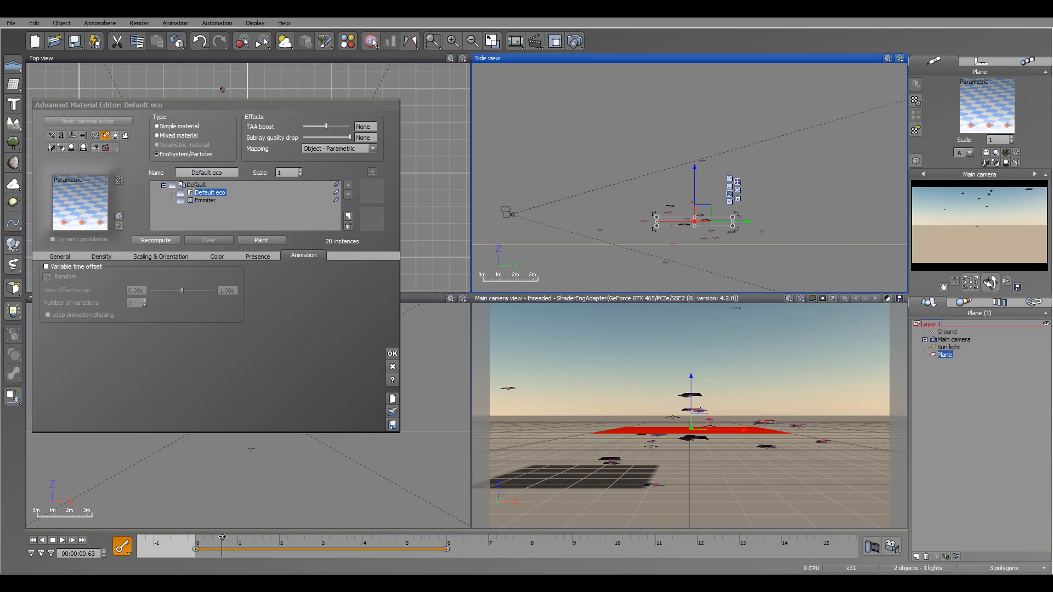
left_click(575, 41)
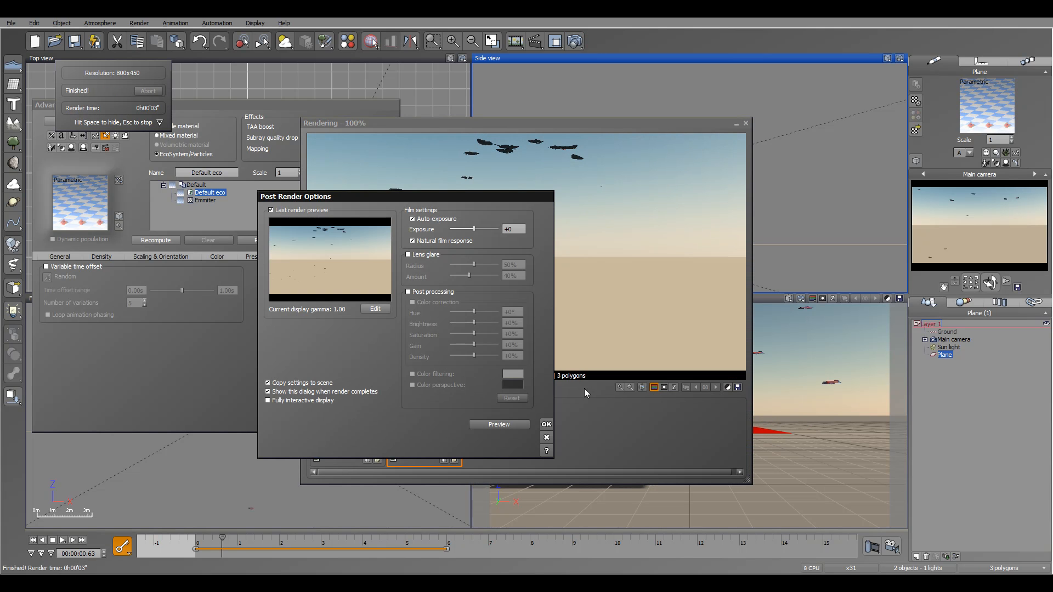
left_click(547, 428)
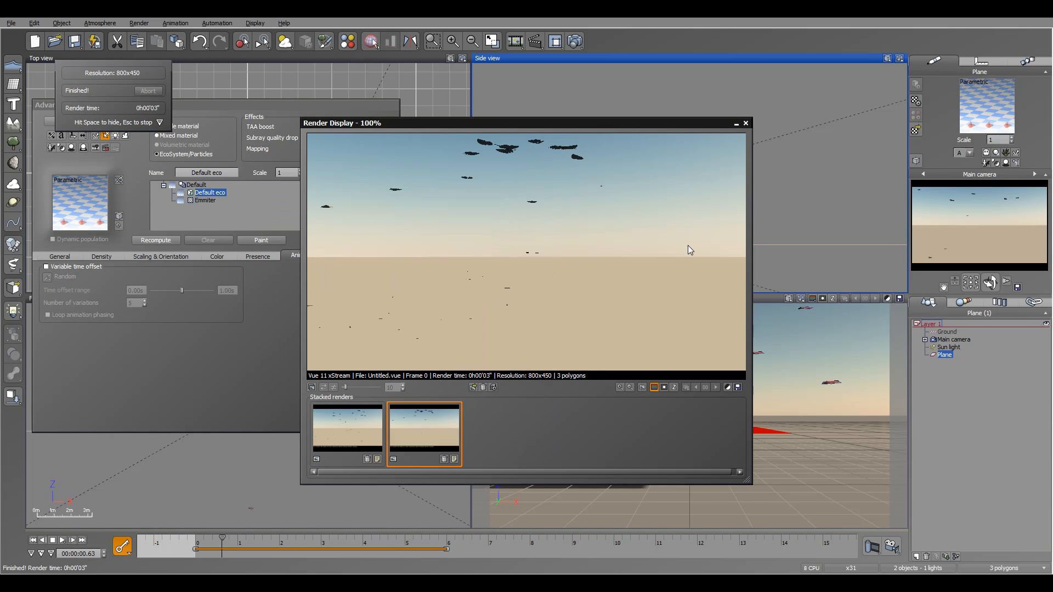
left_click(746, 124)
Enable variable time offset and drive it with a Perlin Value noise node at a scale of about 0.35.
left_click_drag(324, 99, 500, 107)
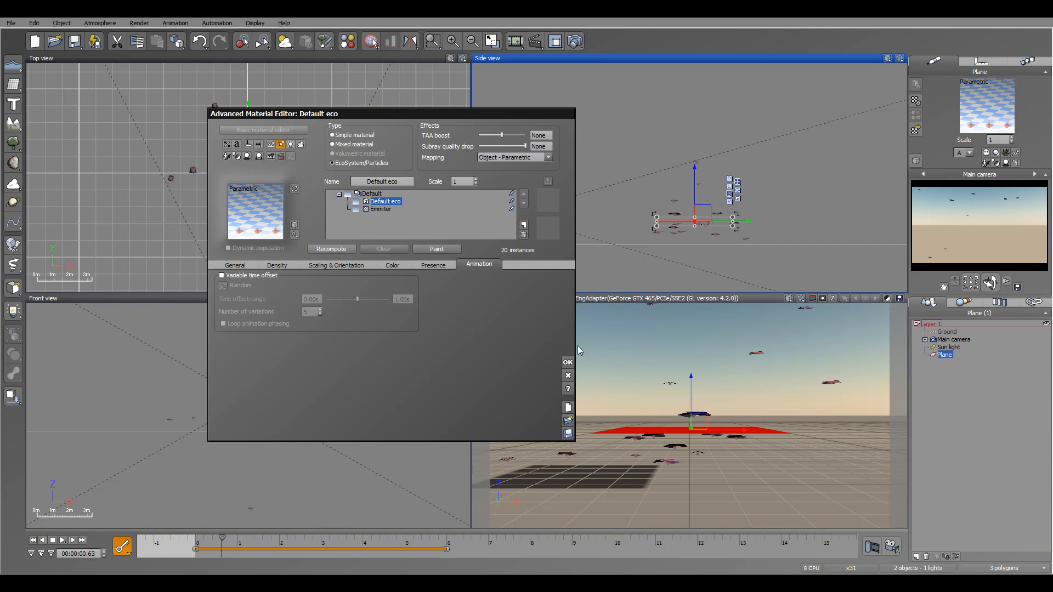
left_click(229, 278)
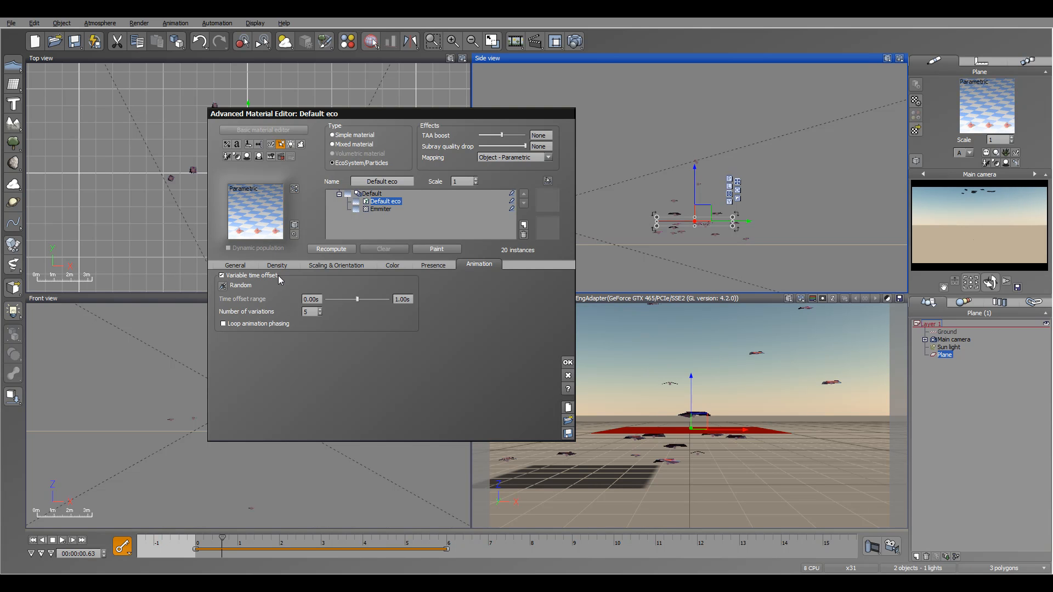
left_click(223, 287)
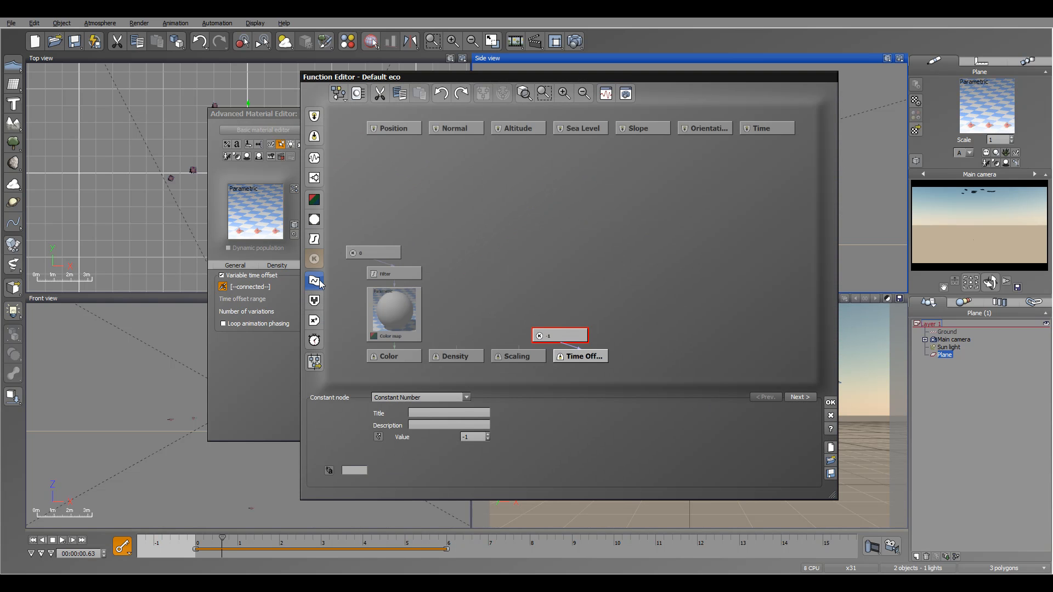
left_click_drag(560, 340, 543, 258)
left_click(315, 158)
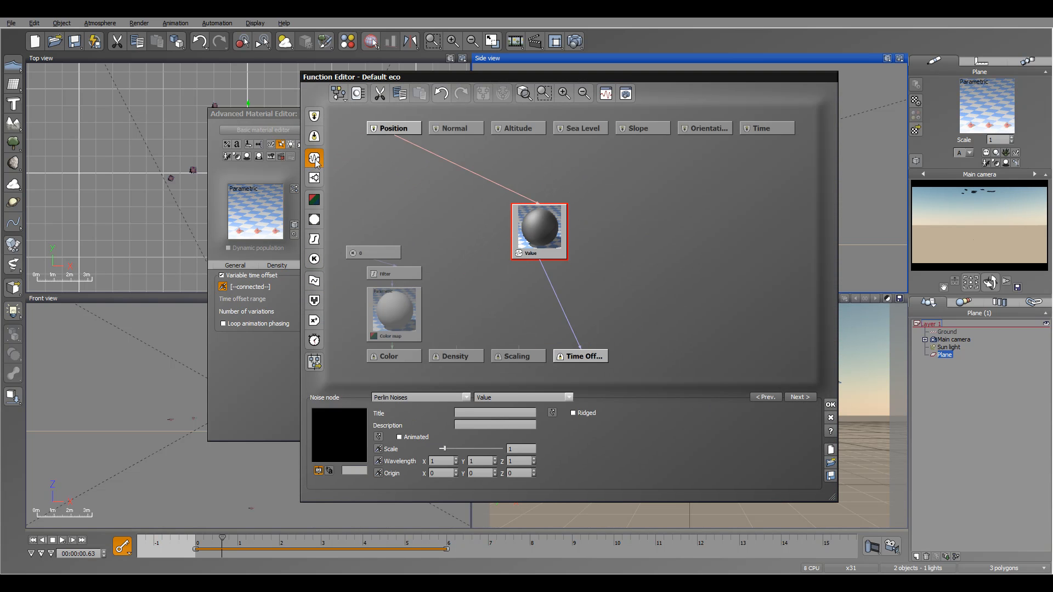
left_click_drag(473, 448, 469, 448)
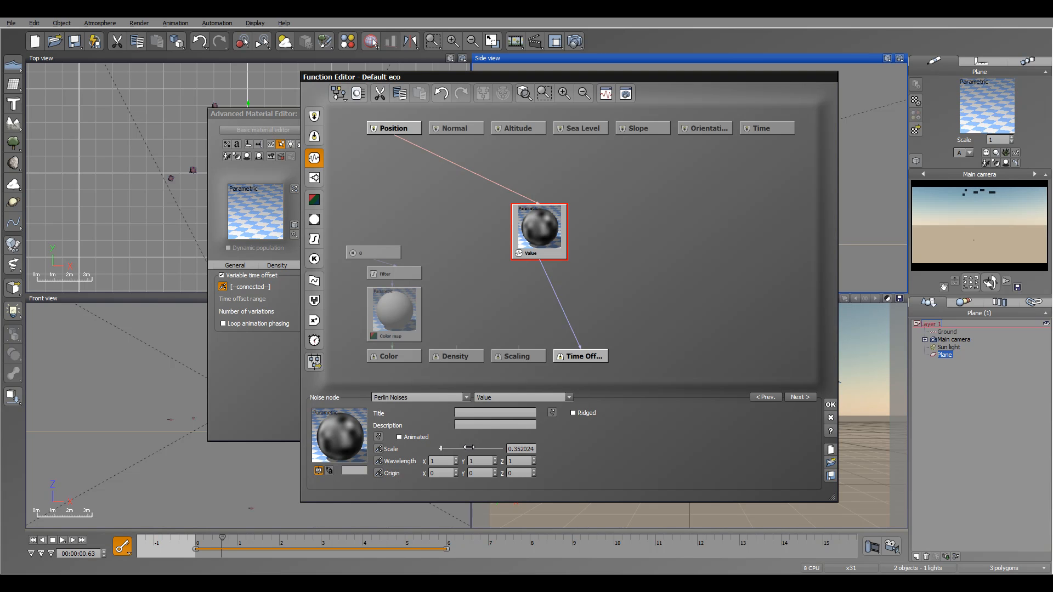
left_click(830, 404)
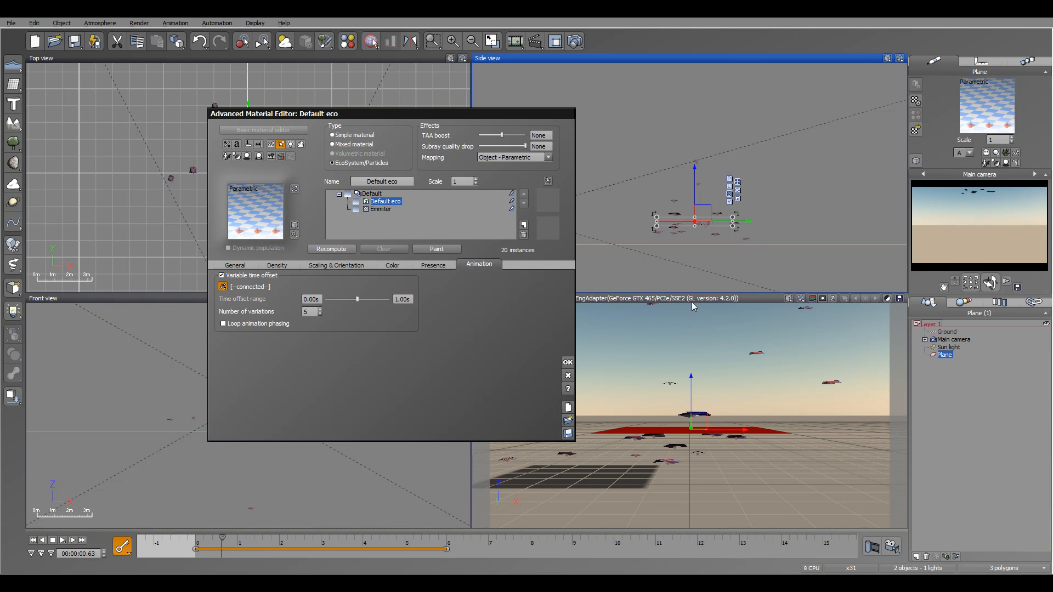
Recompute the population with the noise-driven time offset, then render the current frame and close the render.
left_click(331, 249)
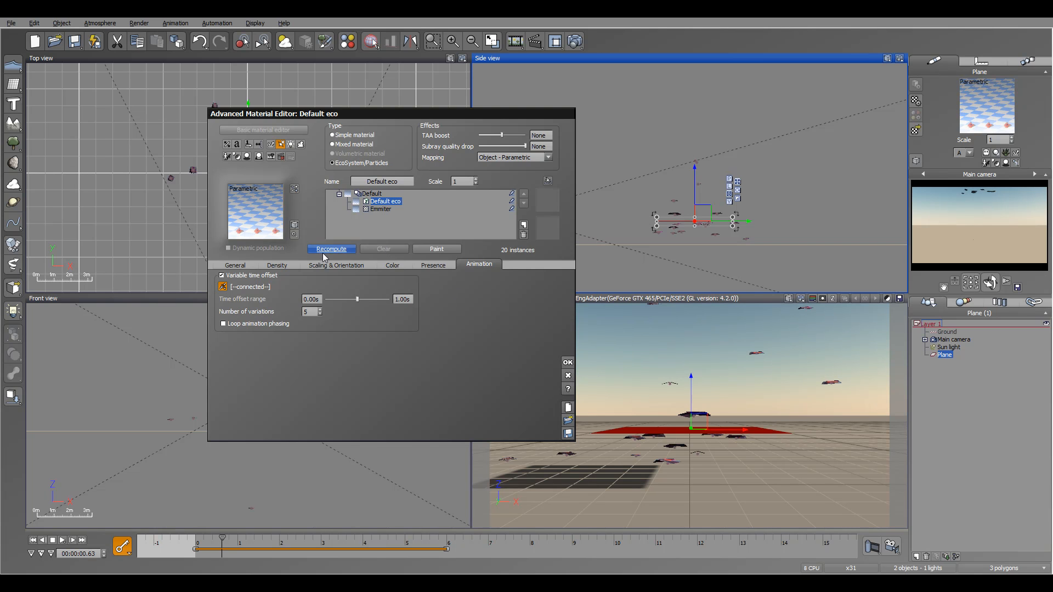
left_click(564, 41)
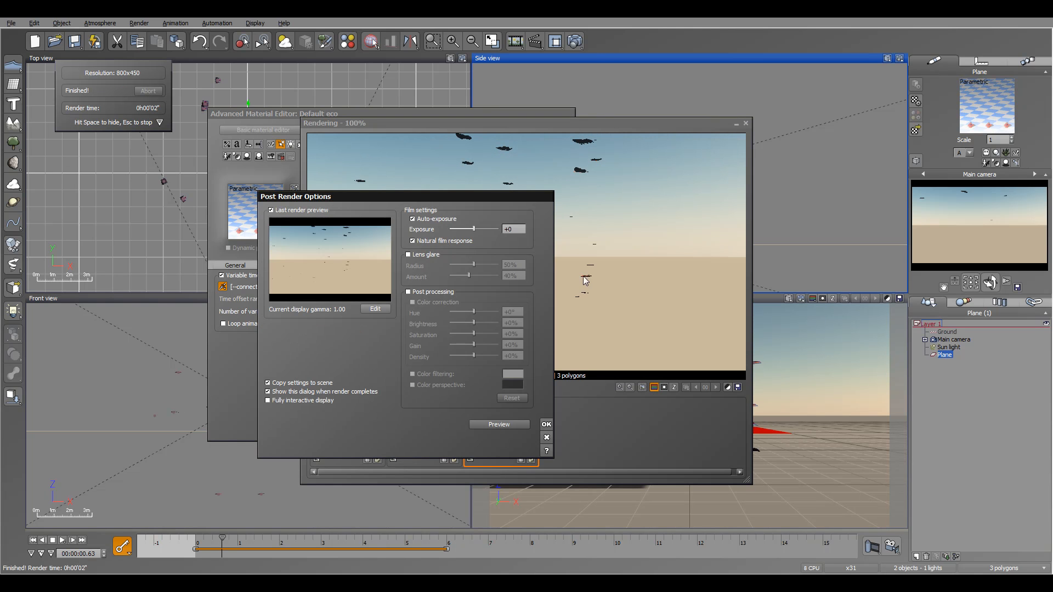
left_click(546, 425)
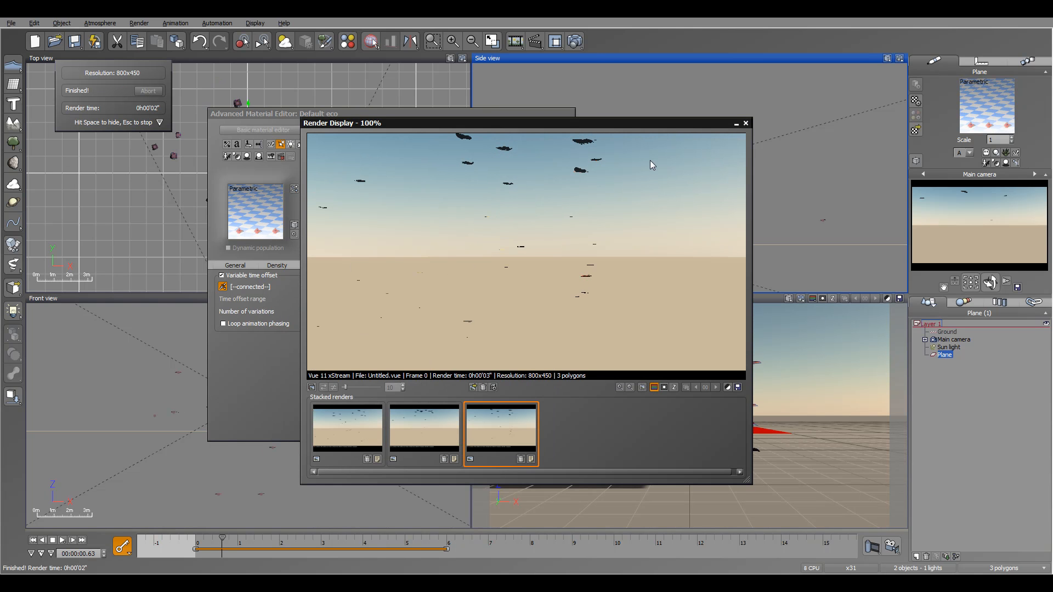
left_click(746, 123)
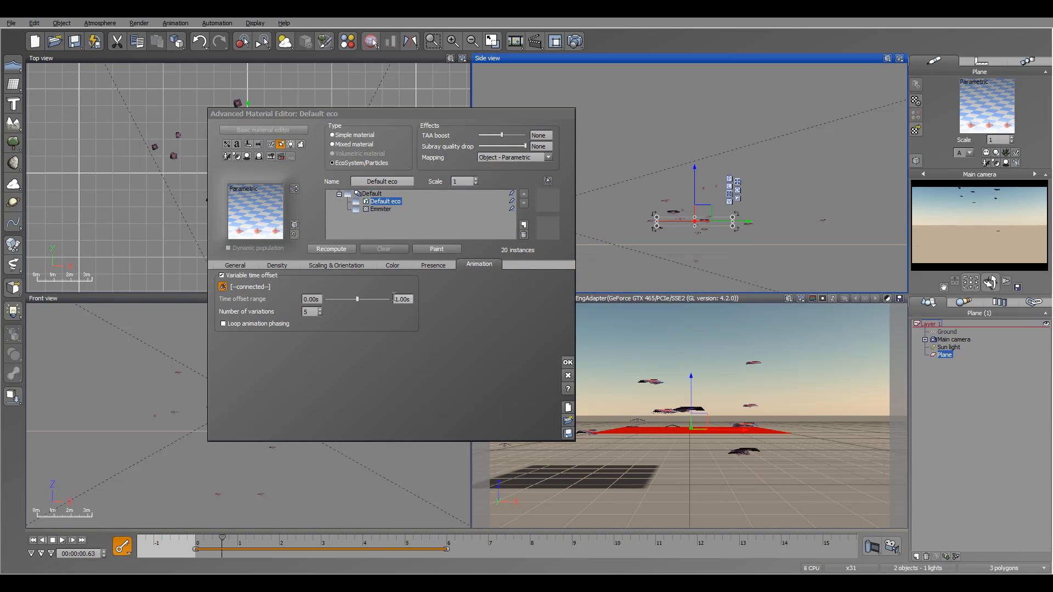
Set the time offset range maximum to 0.30 s and the variations to 7, recompute, and return to the general population settings.
left_click_drag(401, 298, 346, 299)
type("0.3s")
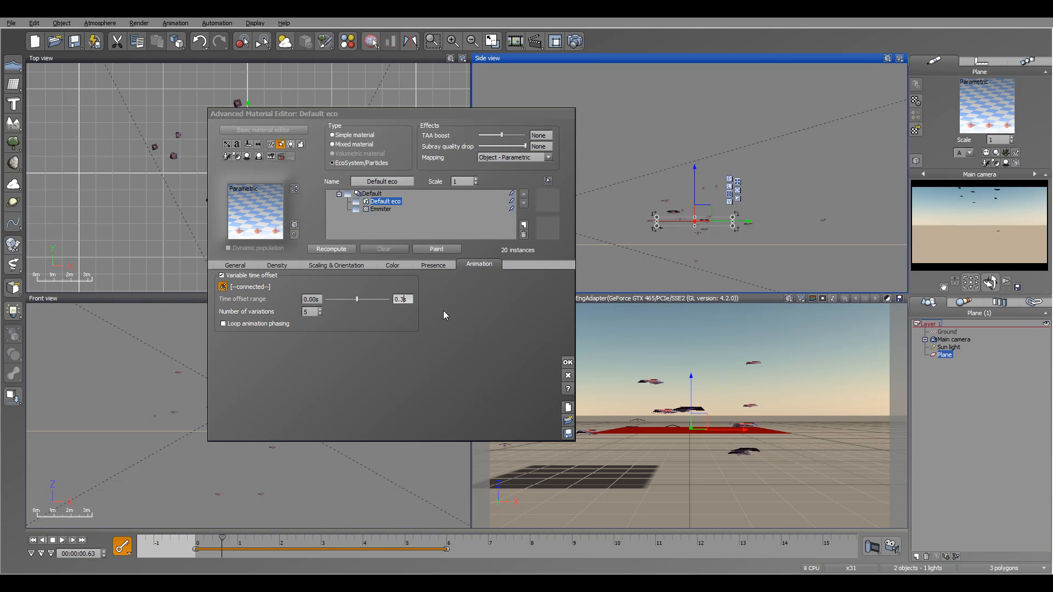
left_click(321, 313)
left_click(326, 249)
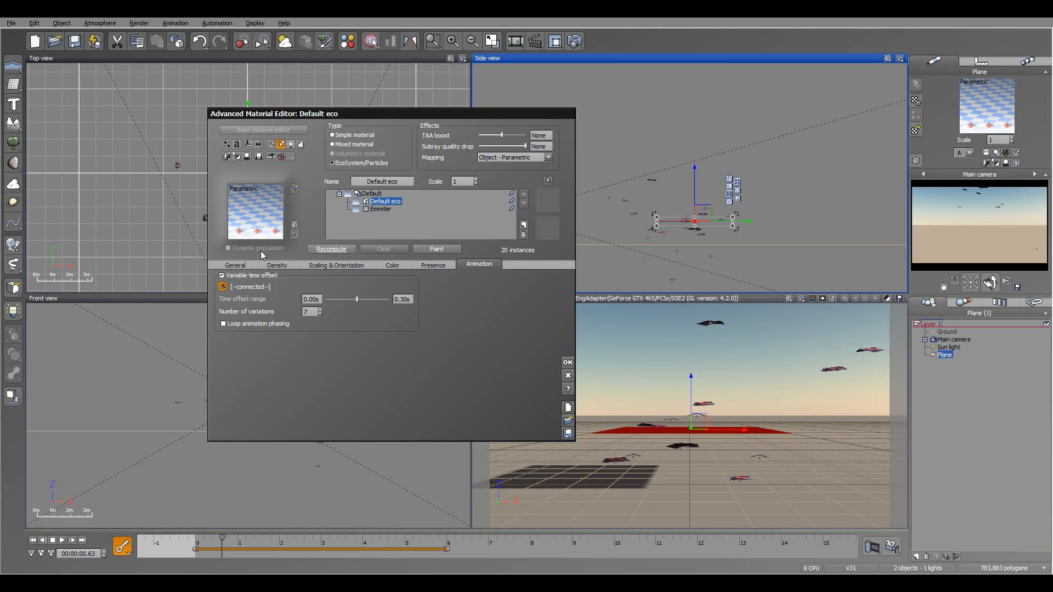
left_click(230, 266)
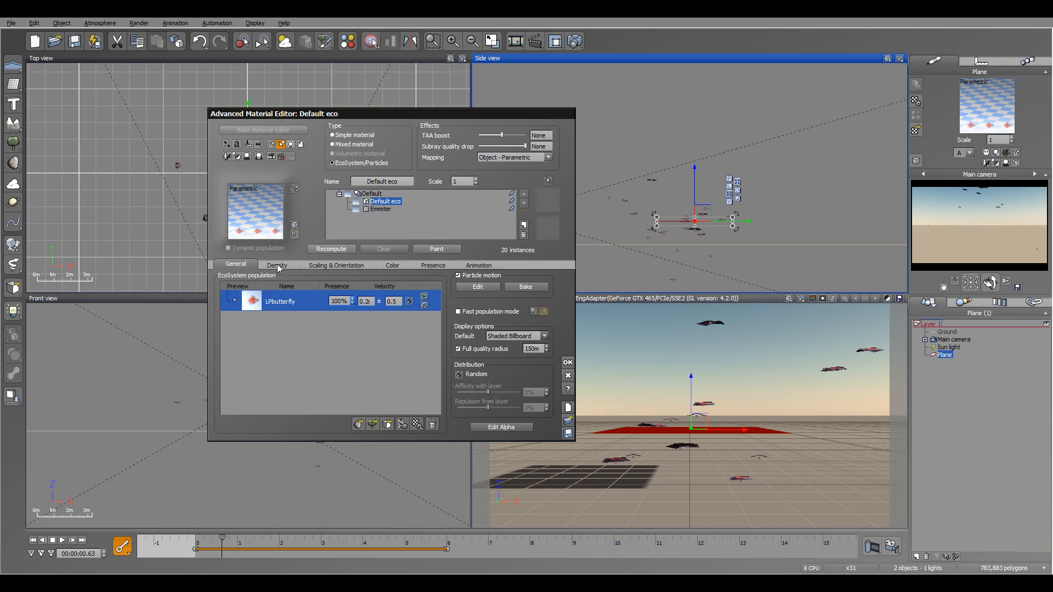
Connect a Perlin Value noise node at a scale of about 0.35 to the time offset function, then recompute the population.
left_click(485, 267)
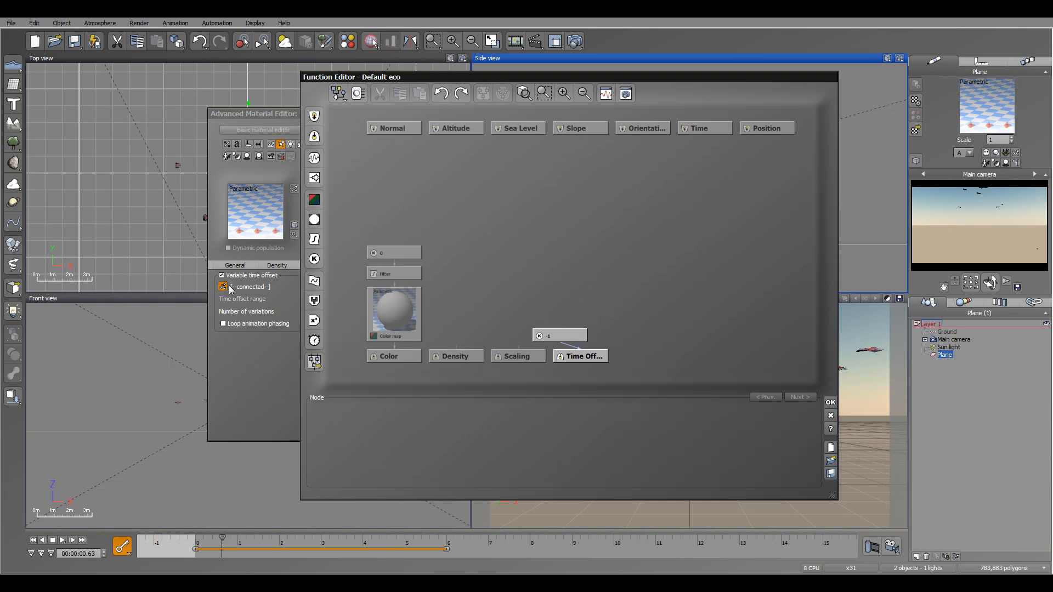
left_click(223, 286)
left_click_drag(555, 335, 555, 211)
left_click(314, 158)
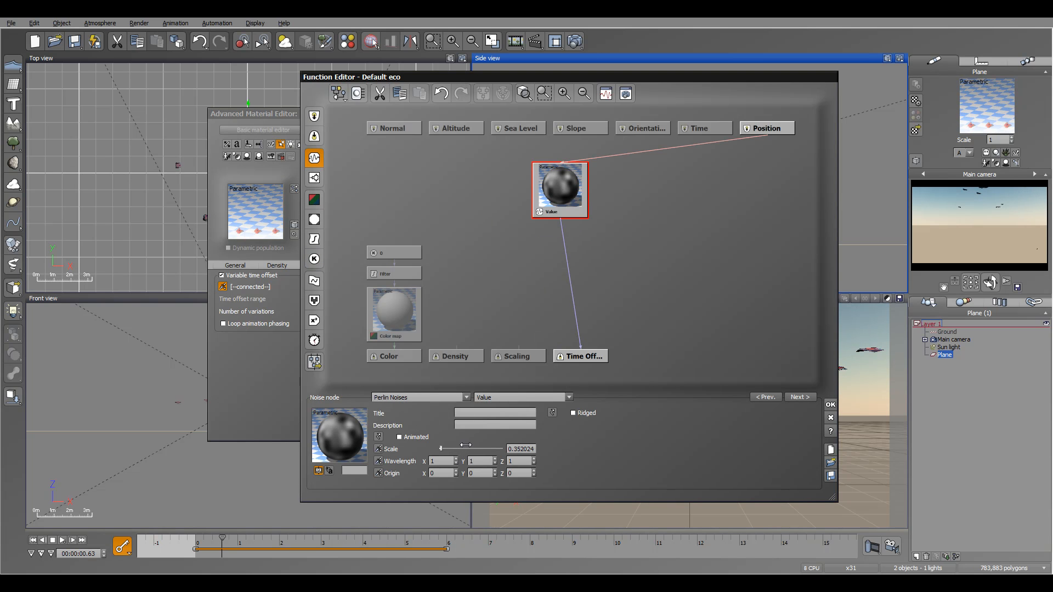
left_click(831, 404)
left_click(344, 251)
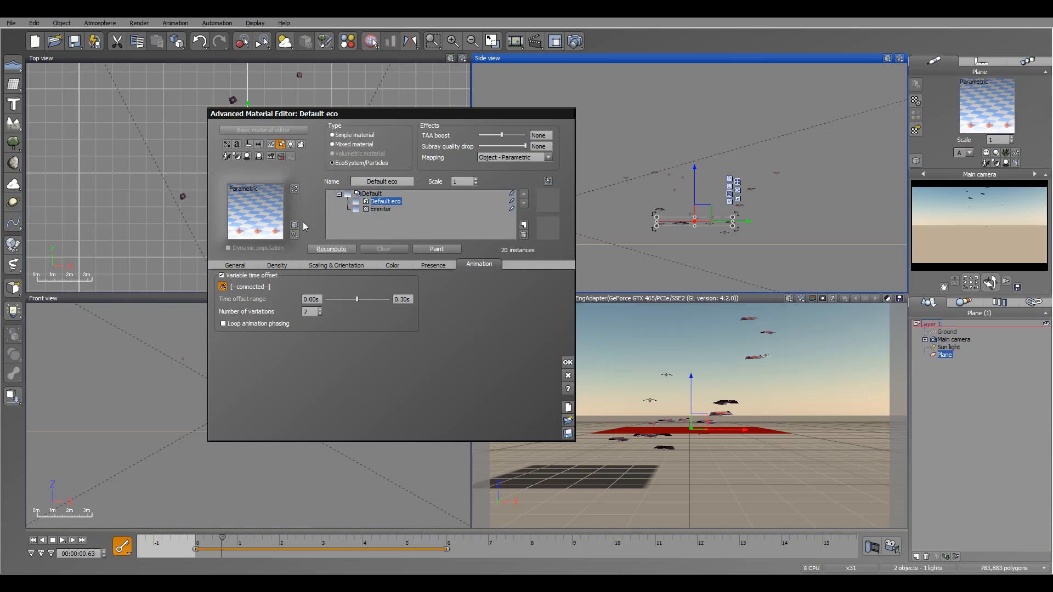
Accept and close the plane's material editor, and return the animation to the first frame.
left_click(224, 269)
left_click_drag(381, 113, 305, 107)
left_click(493, 359)
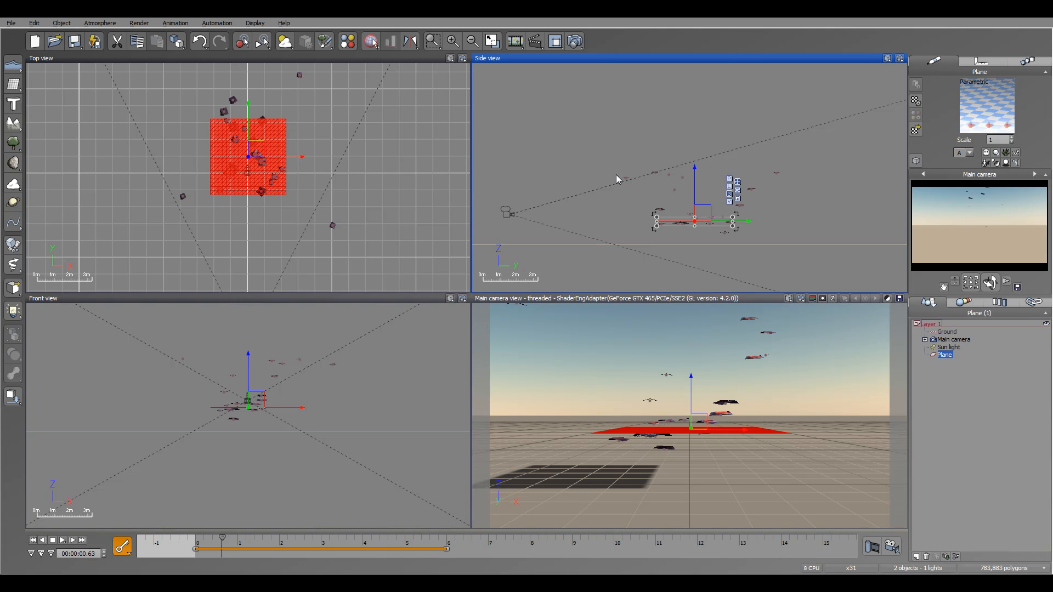
left_click(33, 540)
Tilt the main camera upward, then render its view at the first frame and close the render.
left_click(959, 341)
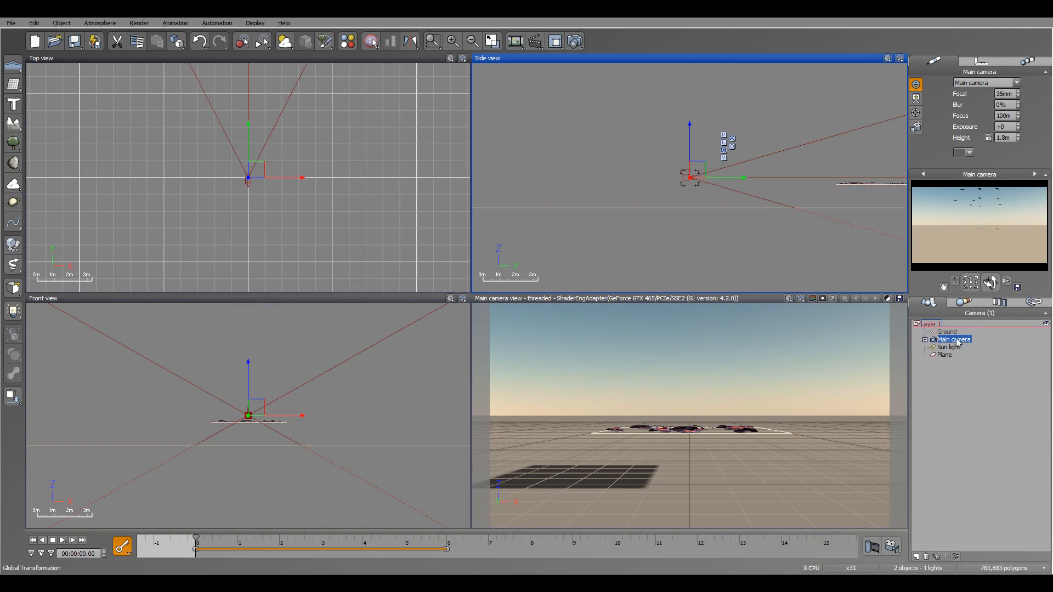
left_click(991, 283)
left_click_drag(990, 283, 990, 274)
left_click(580, 41)
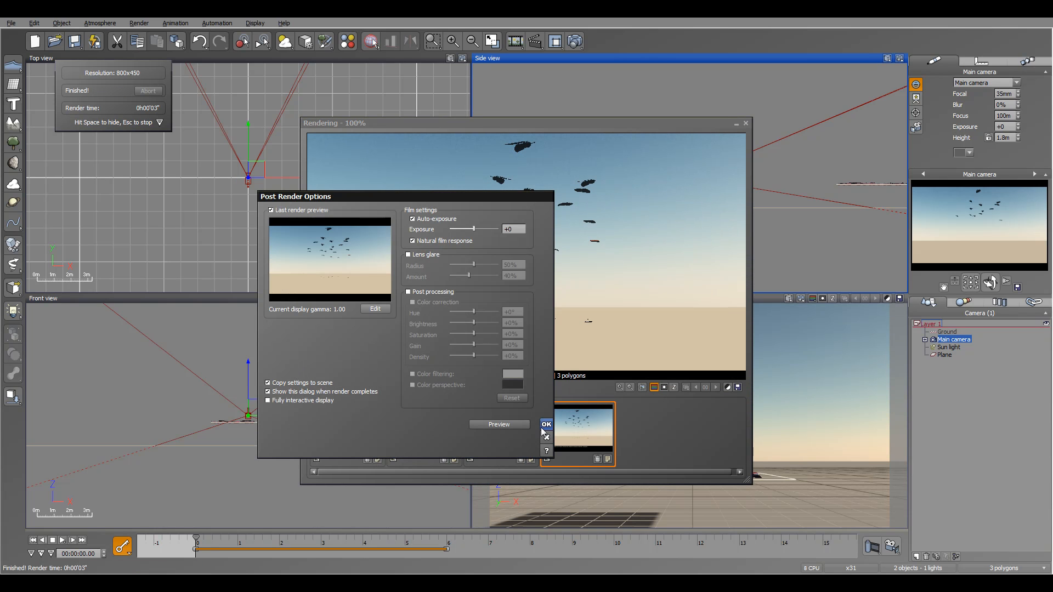
left_click(546, 425)
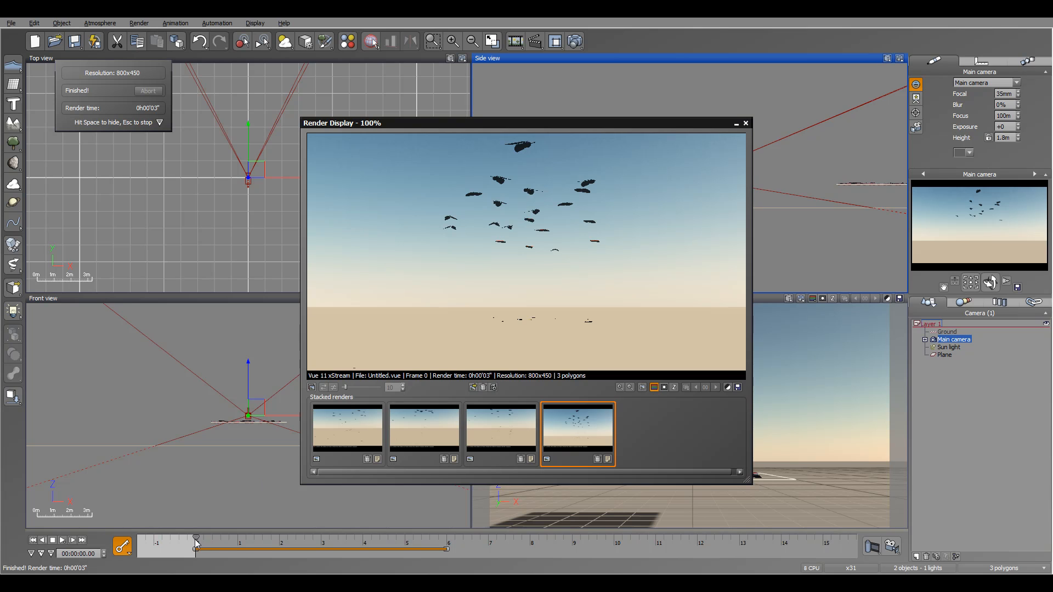
left_click(746, 123)
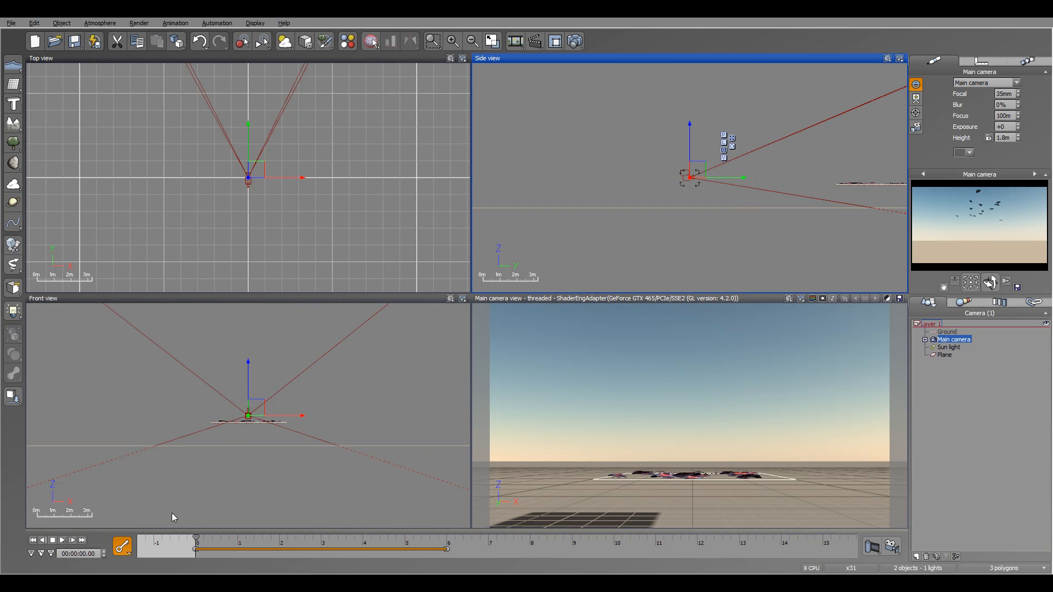
Render the main camera view at 1.63 seconds and close the finished render.
left_click_drag(195, 537, 264, 537)
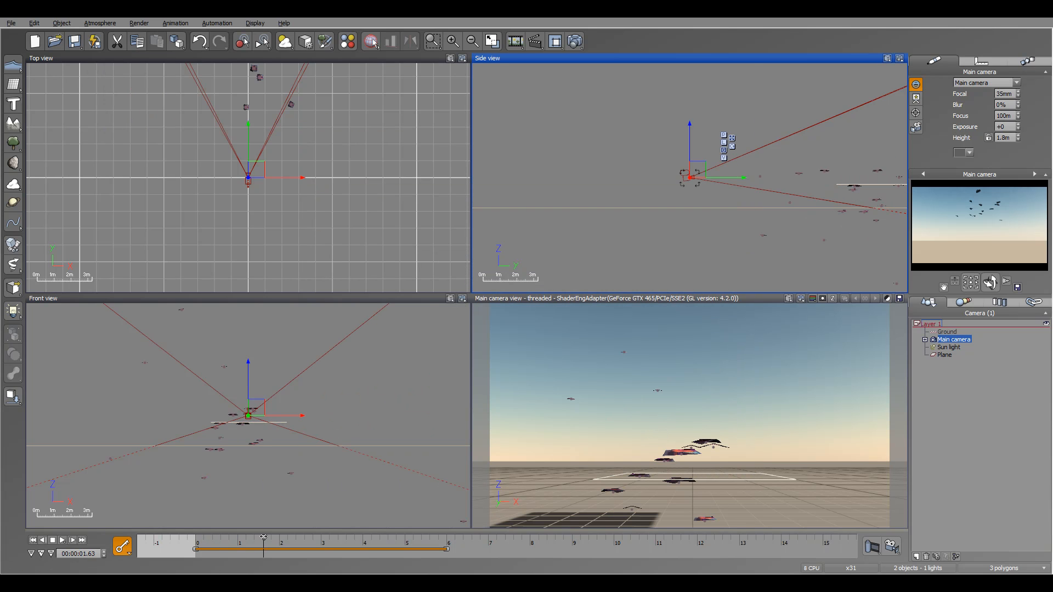
left_click(574, 42)
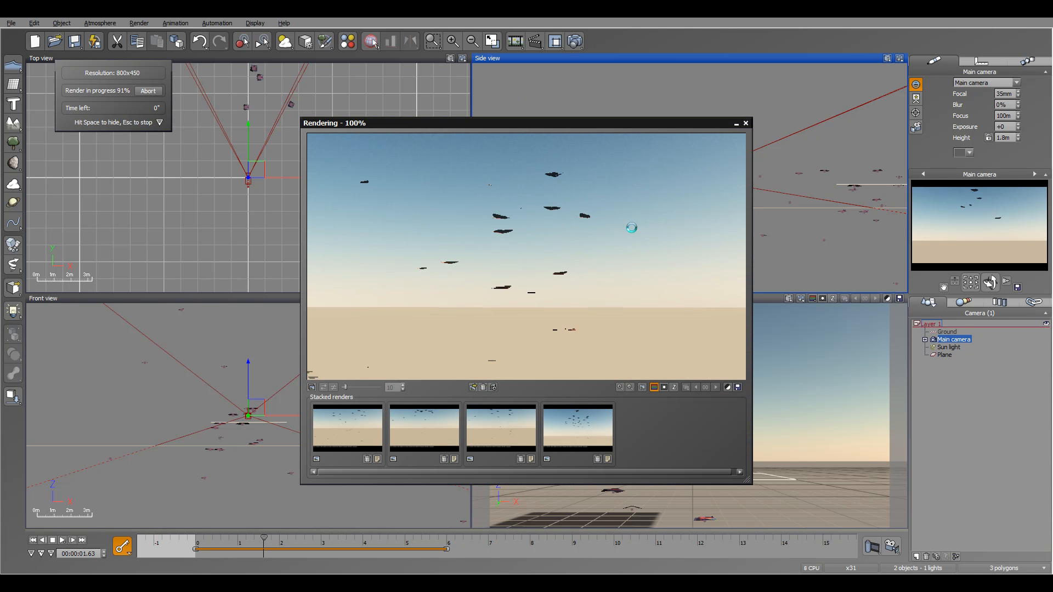
left_click(547, 425)
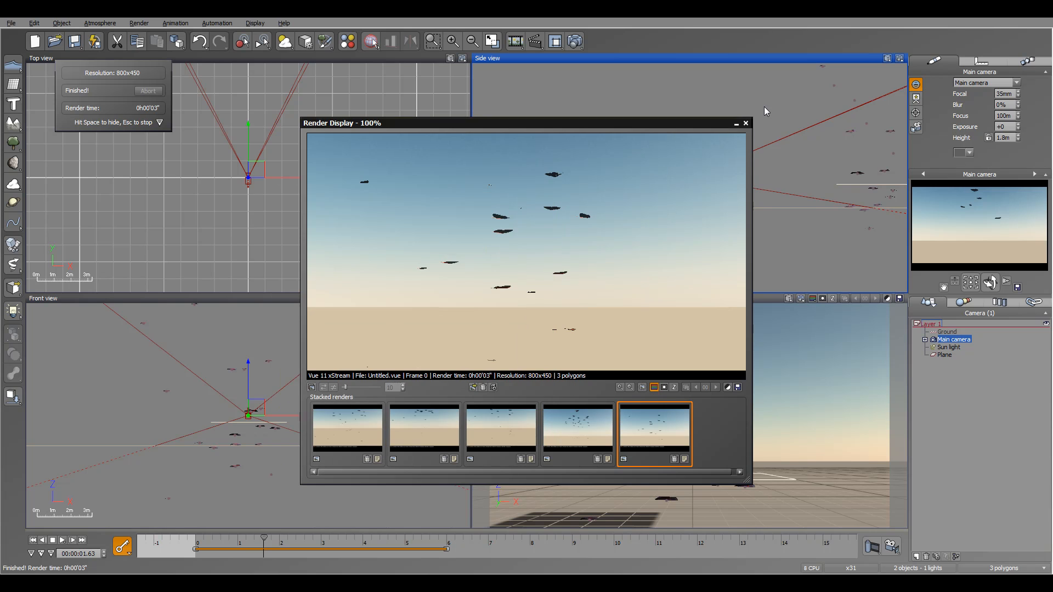
left_click(745, 124)
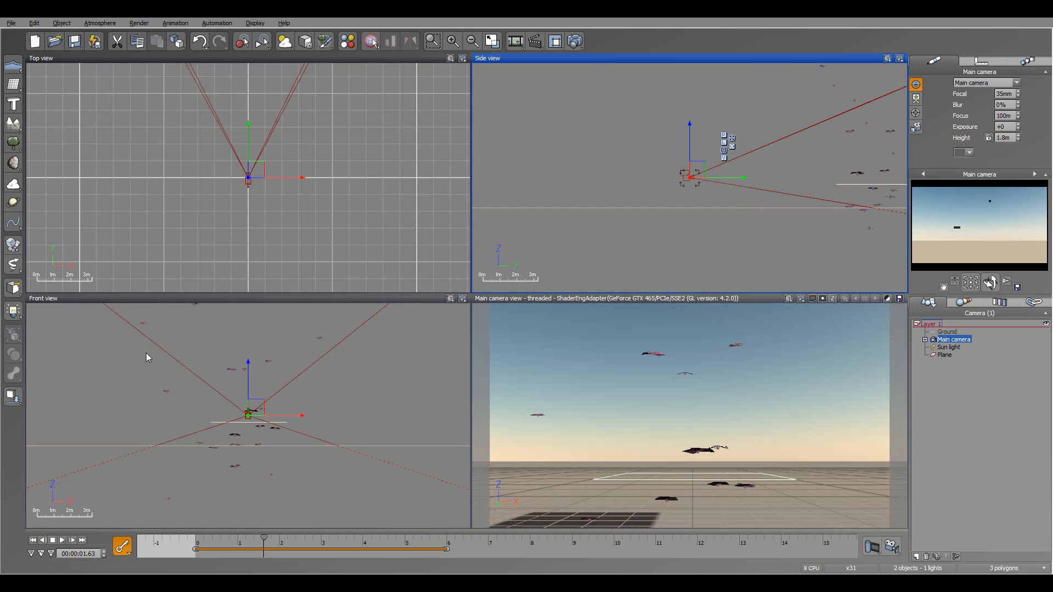
Return the animation to the first frame and add a sphere to the scene.
left_click(32, 541)
right_click_drag(856, 194, 577, 188)
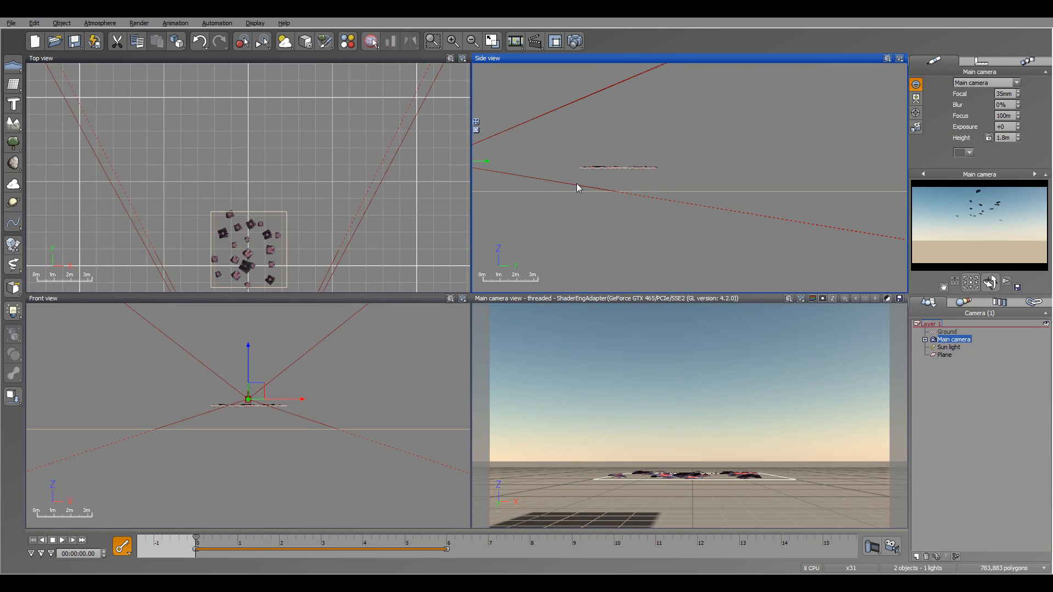
left_click(15, 91)
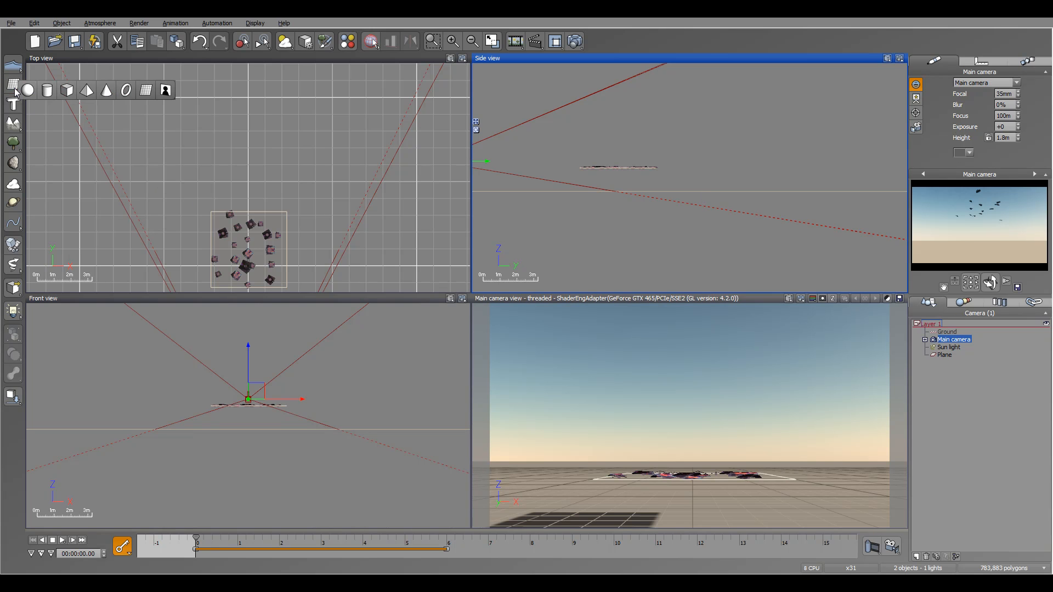
left_click(28, 91)
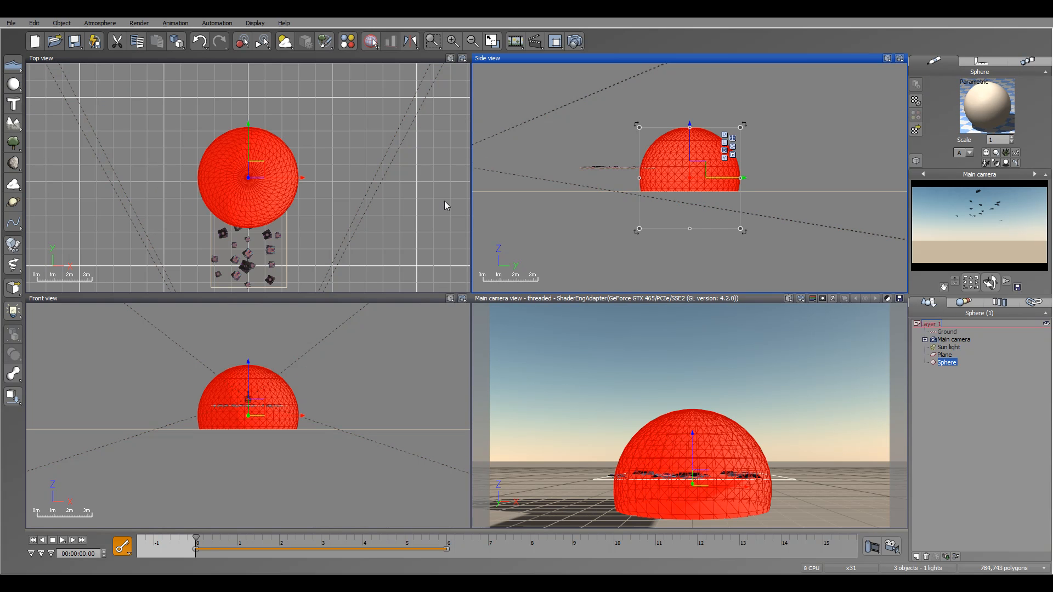
Enlarge the sphere horizontally in the top view into a broad oval well beyond the emitter plane's extent.
right_click_drag(318, 165, 433, 112)
left_click_drag(371, 116, 486, 188)
left_click_drag(302, 188, 211, 188)
left_click_drag(347, 238, 348, 269)
left_click_drag(349, 134, 349, 57)
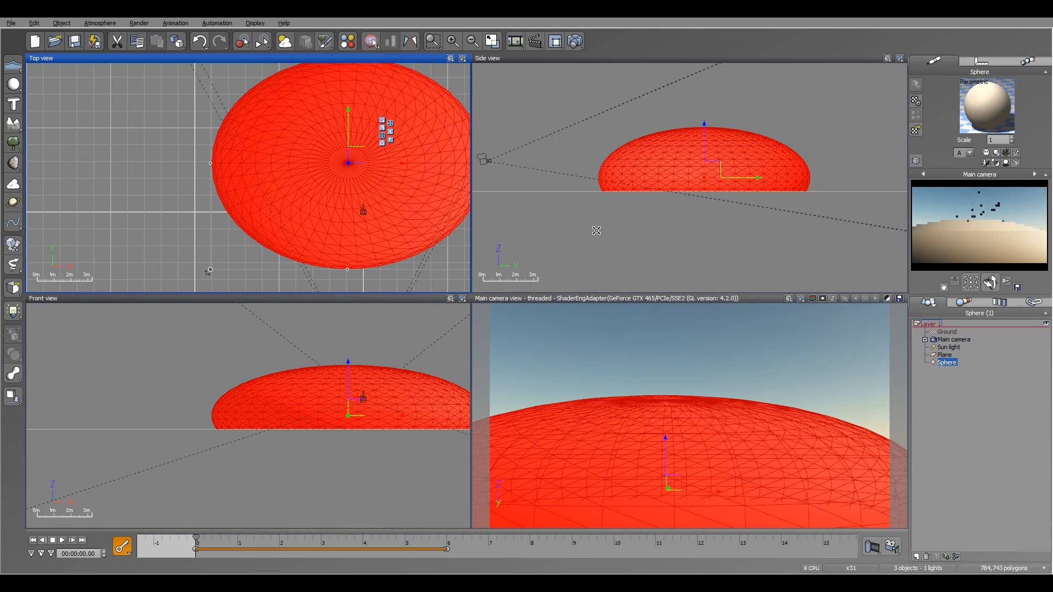
Flatten the sphere into a low mound beneath the emitter plane and lengthen its depth to a roughly circular outline.
left_click(687, 158)
left_click_drag(703, 128, 698, 176)
left_click_drag(753, 201, 719, 201)
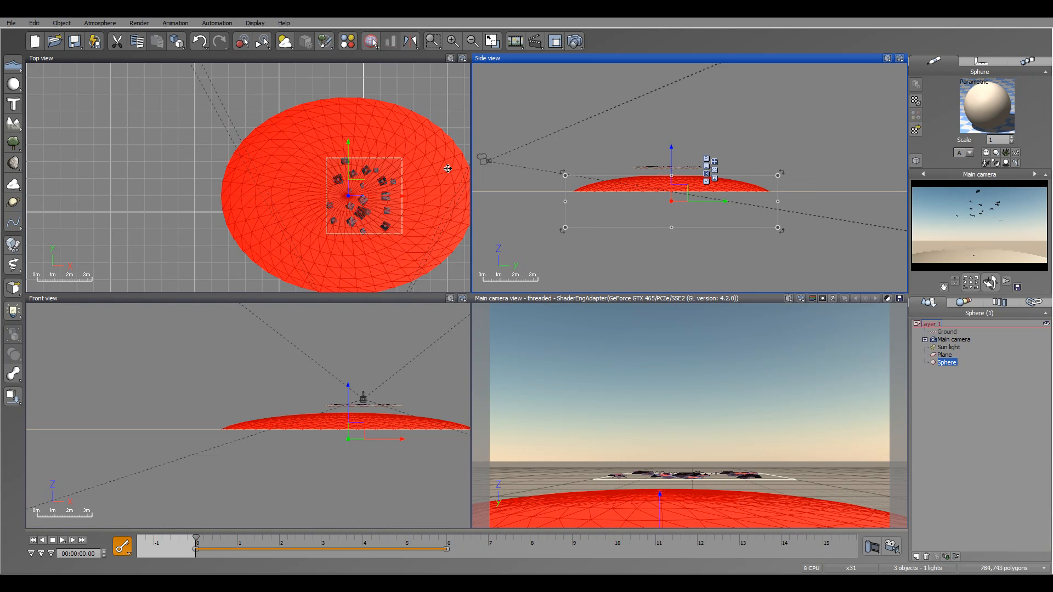
scroll(321, 159, "down", 5)
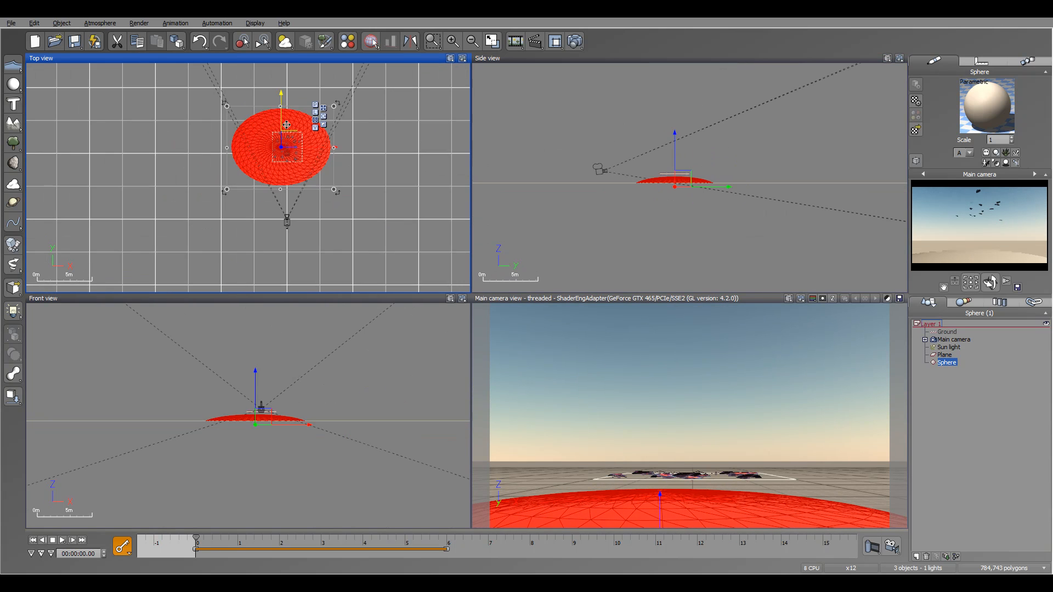
left_click_drag(282, 108, 281, 82)
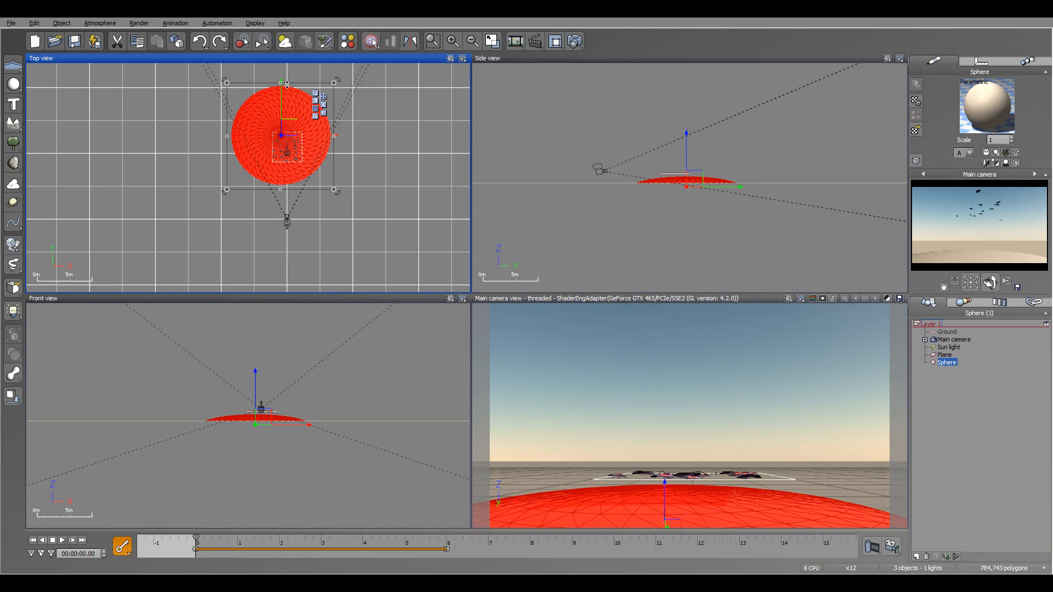
Lower the main camera to a height of 80 cm and tilt it upward to frame the mound and sky.
left_click(966, 339)
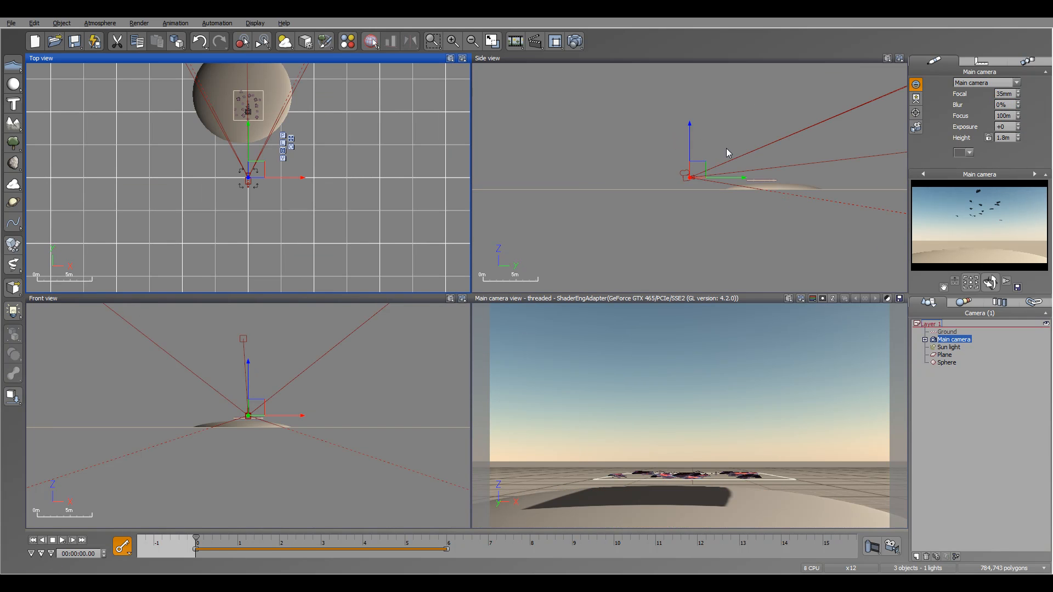
left_click_drag(698, 165, 698, 175)
left_click_drag(998, 283, 998, 274)
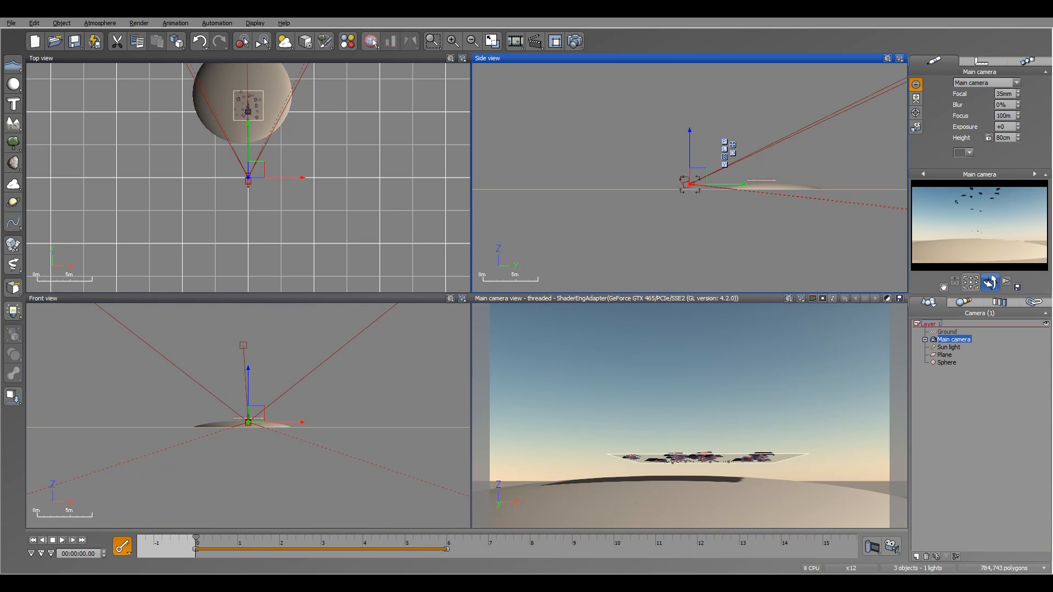
Apply the Grass material from the Landscapes collection to the sphere and turn it into an EcoSystem material.
left_click(948, 363)
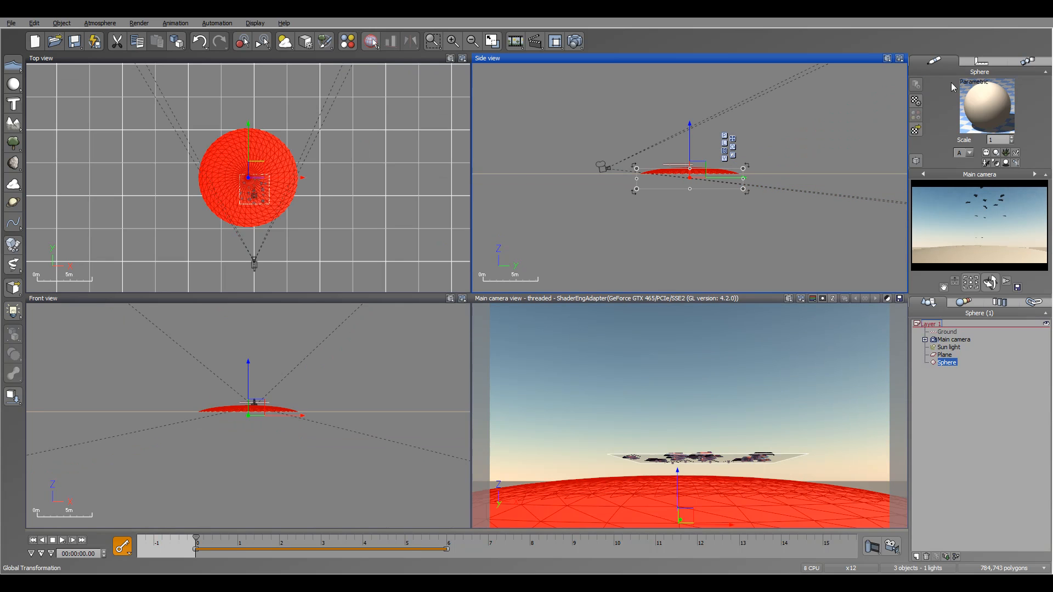
double_click(982, 94)
double_click(186, 199)
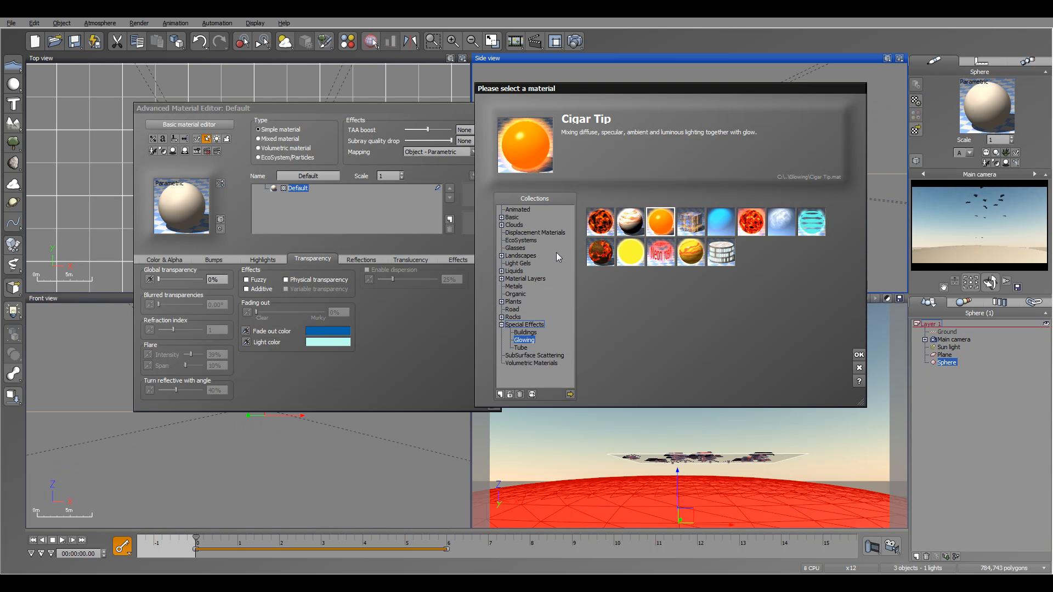
left_click(528, 256)
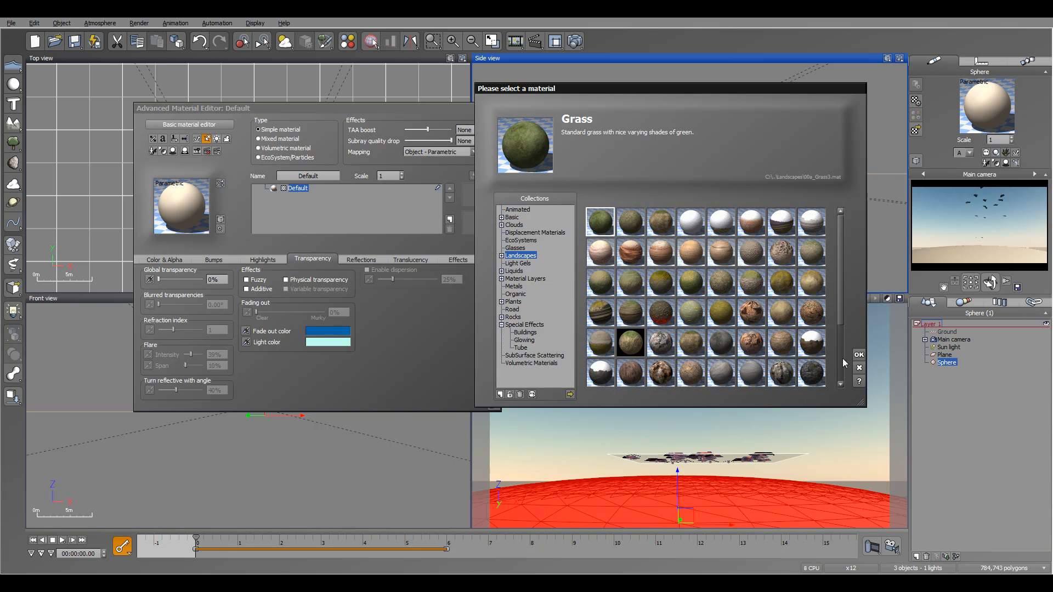
left_click(859, 368)
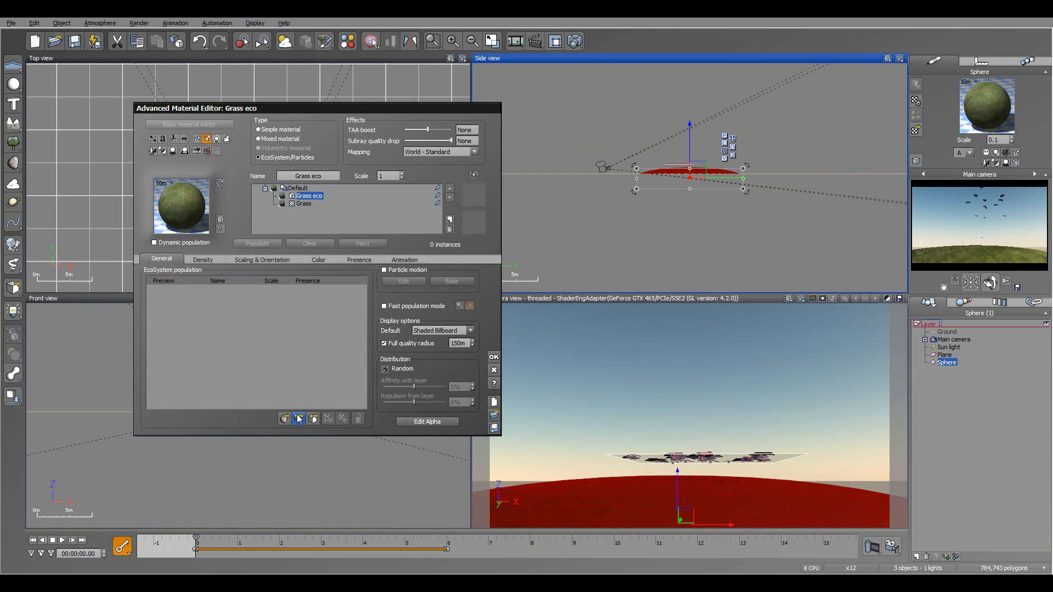
Add White Flowers and Multicolored Orange and Yellow Flower to the EcoSystem and populate the mound with them.
left_click(299, 419)
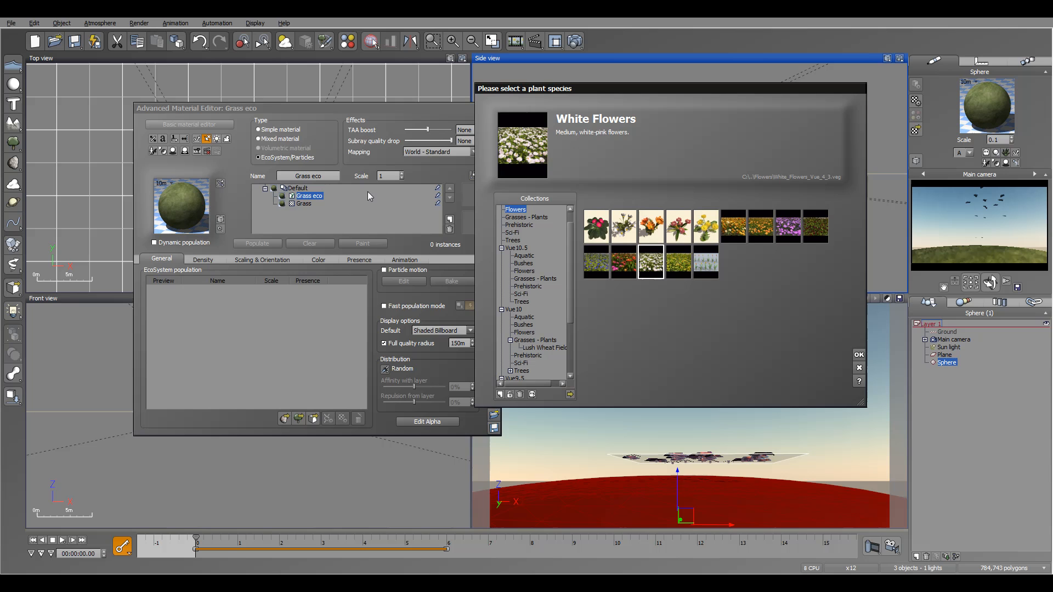
double_click(656, 267)
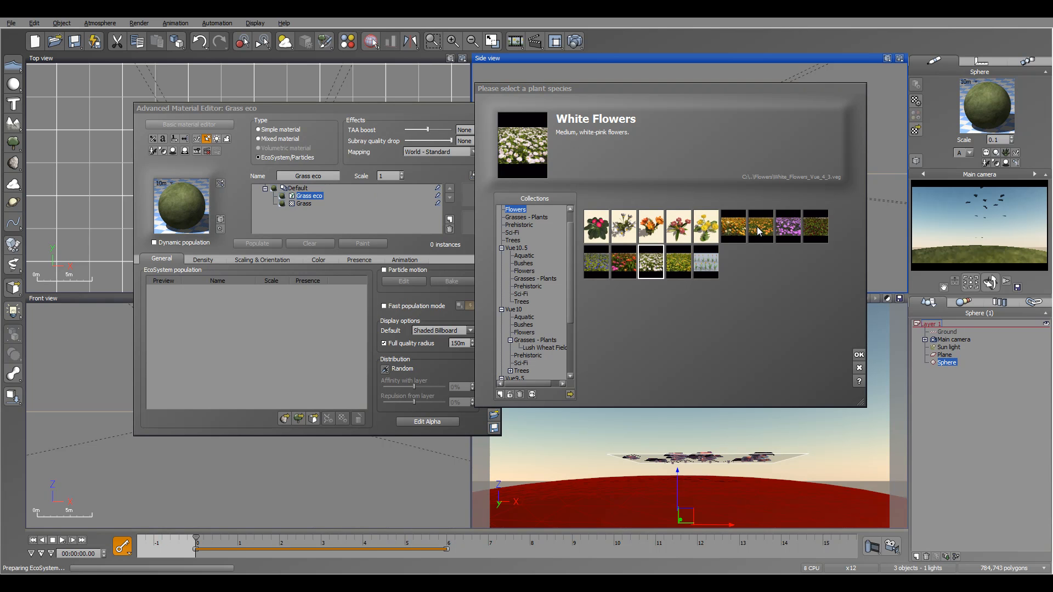
double_click(733, 226)
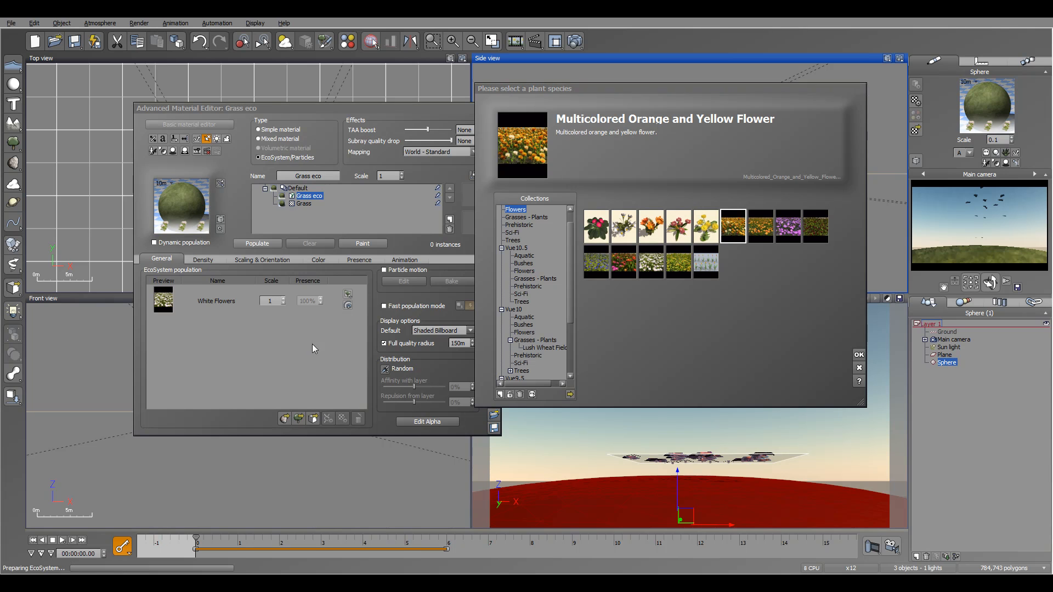
left_click(860, 355)
left_click(267, 244)
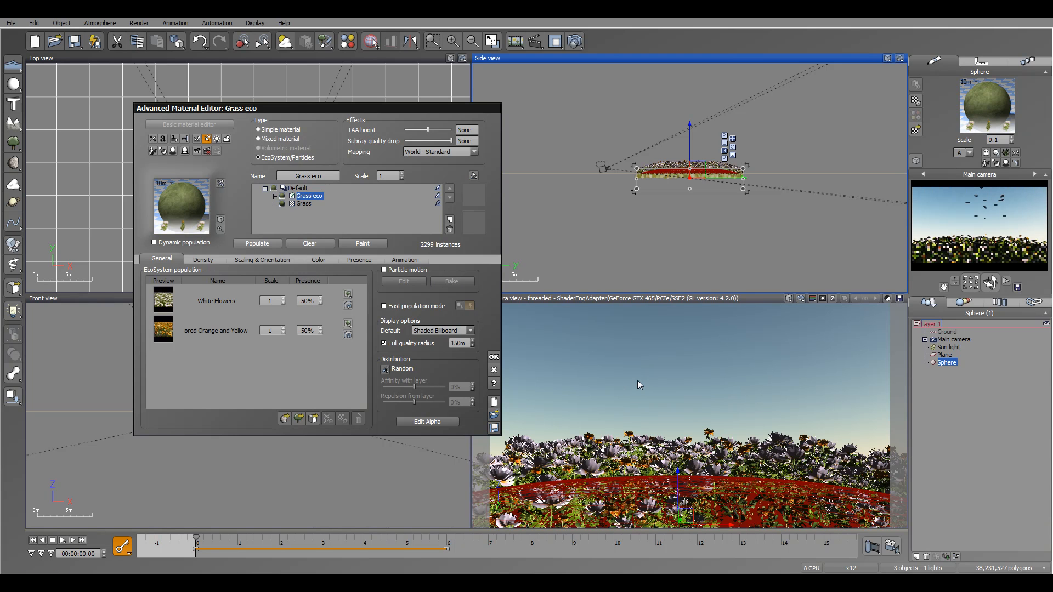
left_click(495, 357)
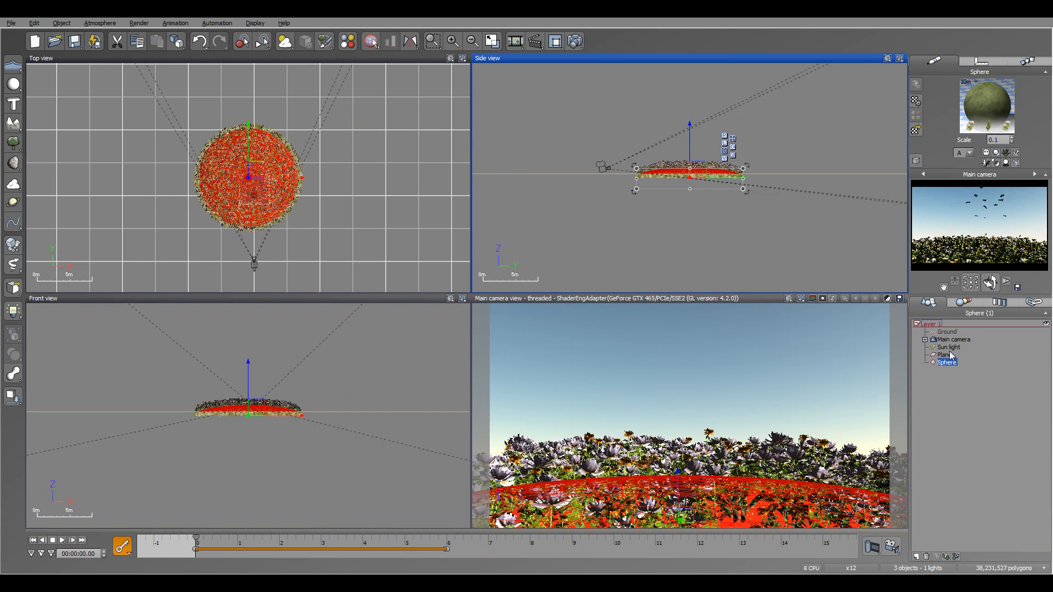
Move the emitter plane back and sideways over the mound and raise it just above the flowers.
left_click(950, 356)
right_click_drag(234, 174, 281, 154)
scroll(281, 153, "up", 3)
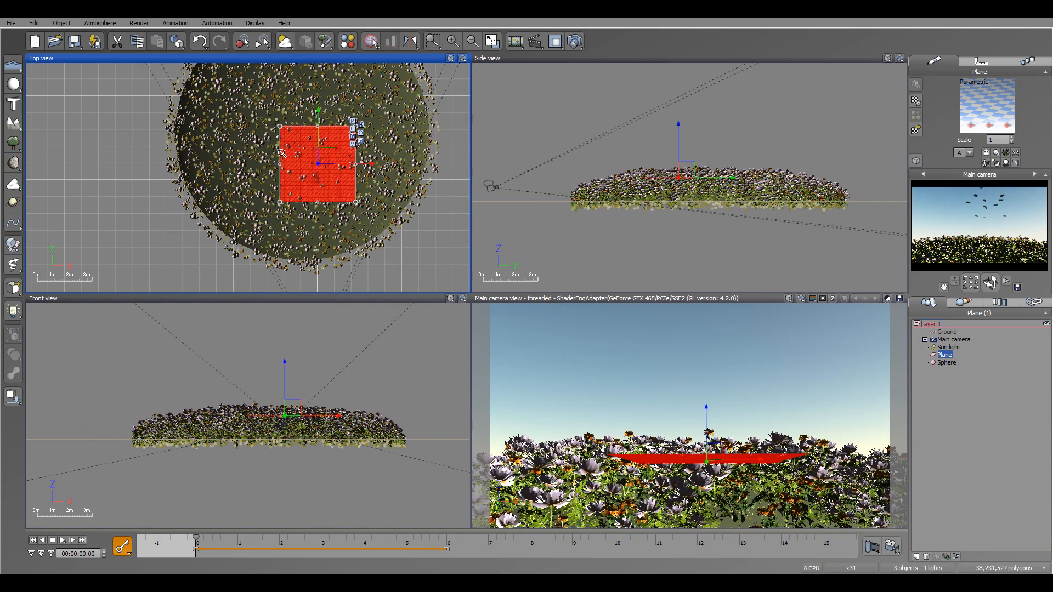
right_click_drag(308, 121, 286, 126)
left_click_drag(304, 158, 279, 144)
left_click_drag(715, 146, 716, 131)
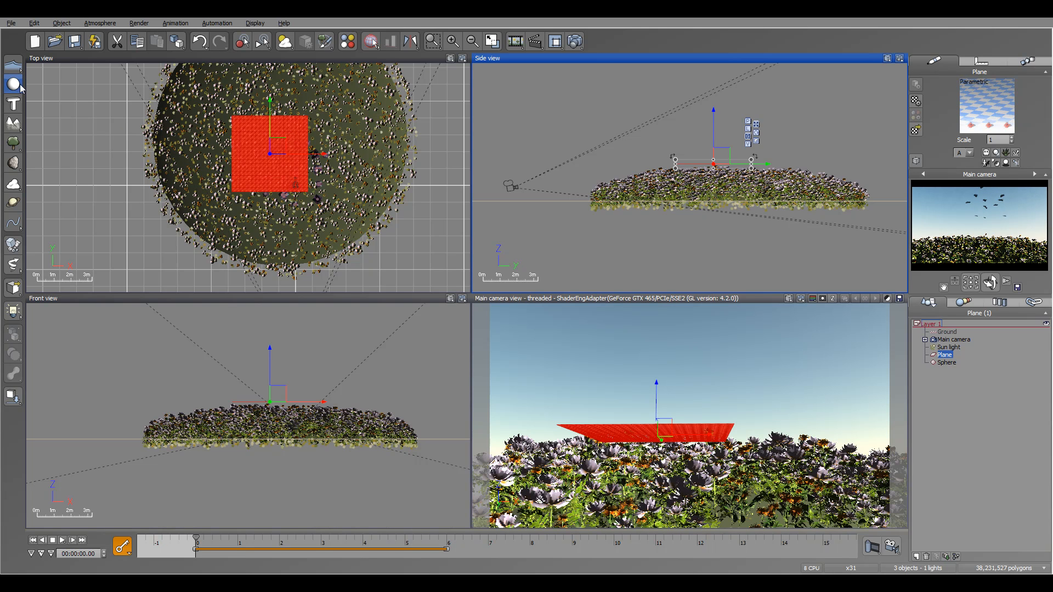
Stretch the emitter plane in width and depth into a large rectangle covering most of the mound's centre.
left_click(302, 155)
left_click_drag(305, 155, 366, 154)
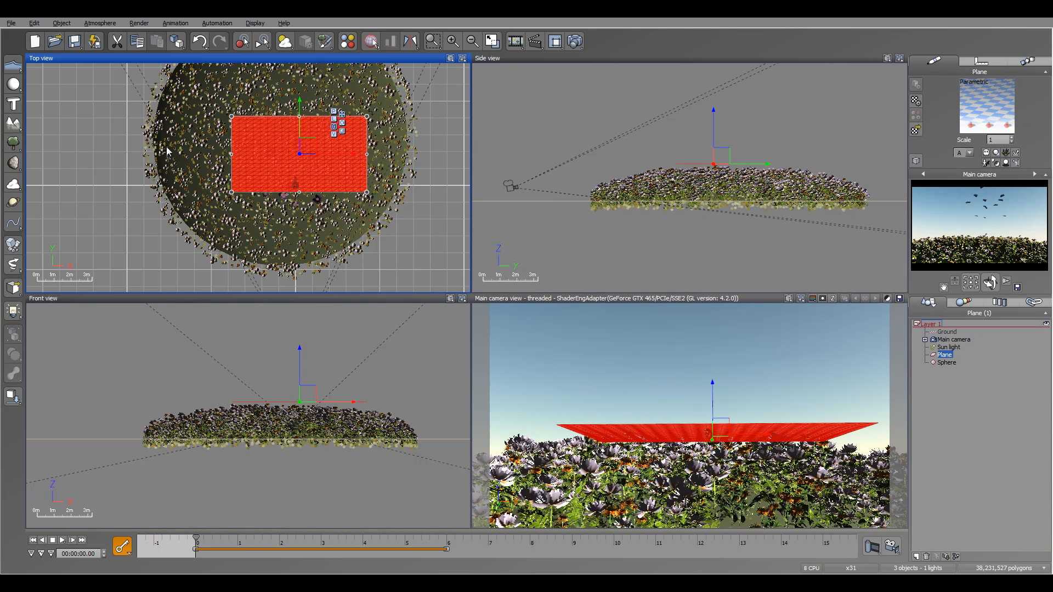
left_click_drag(231, 149, 204, 149)
mouse_move(288, 115)
left_mouse_down()
mouse_move(286, 82)
mouse_move(286, 95)
left_mouse_up()
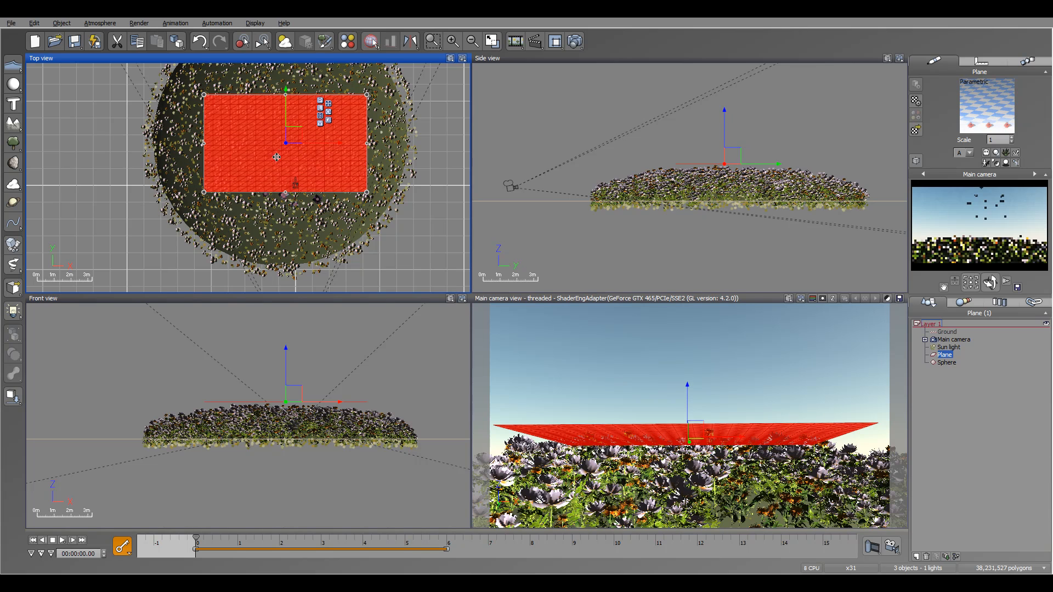
mouse_move(285, 191)
left_mouse_down()
mouse_move(286, 204)
mouse_move(302, 200)
left_mouse_up()
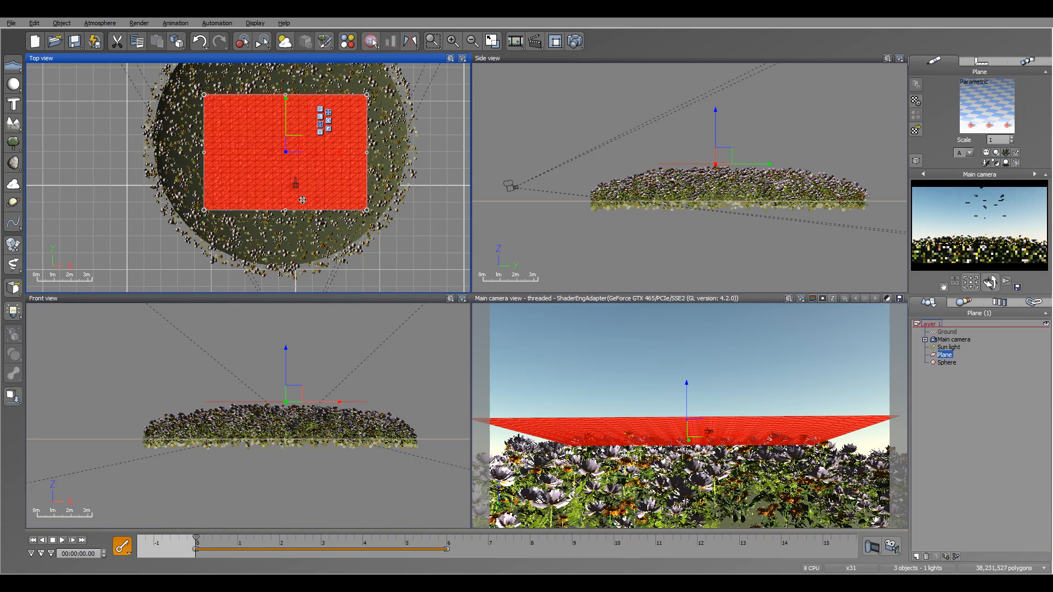
Tilt the emitter plane slightly in the side view and recompute its LPbutterfly EcoSystem population.
left_click(479, 108)
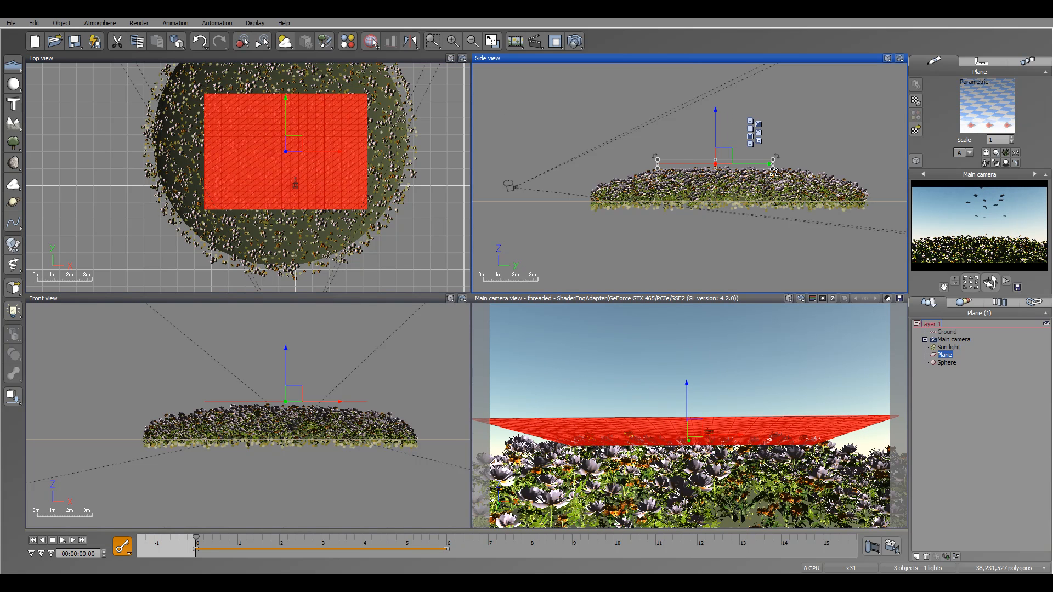
left_click_drag(776, 170, 779, 170)
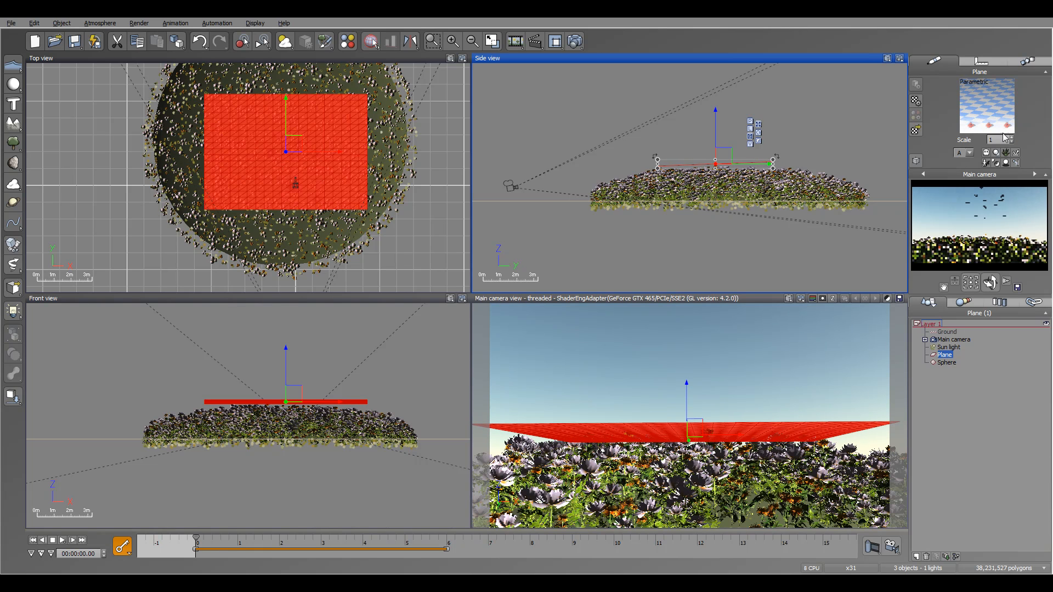
double_click(987, 104)
left_click(262, 244)
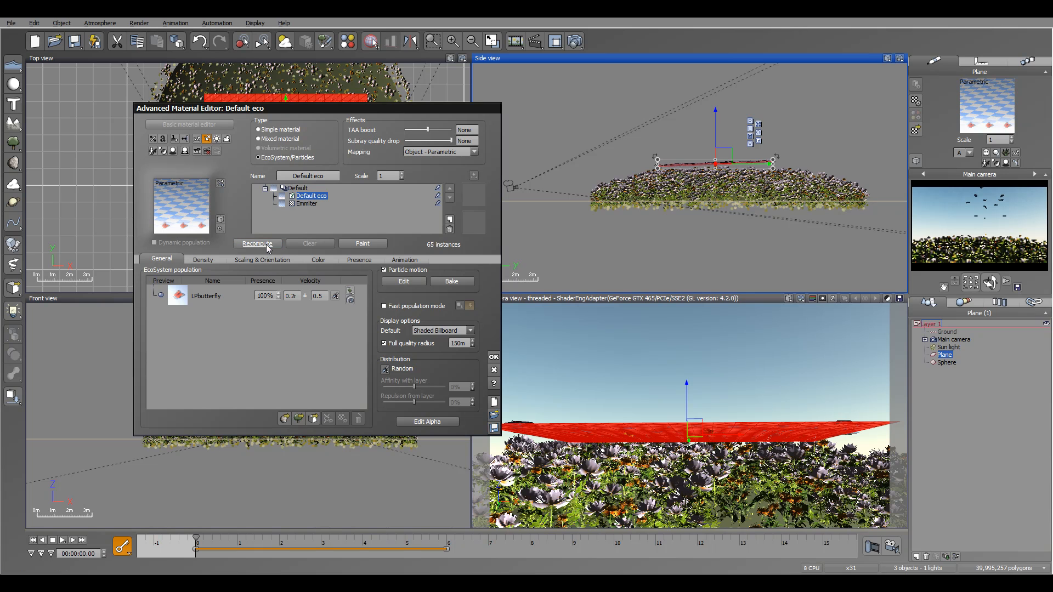
left_click(495, 357)
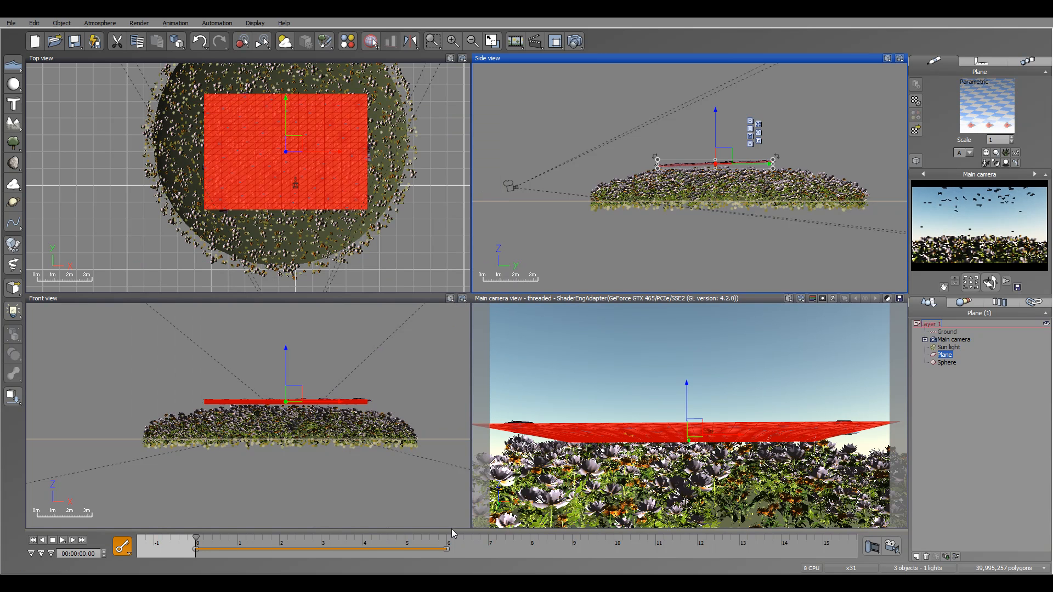
Deselect the emitter plane by selecting the sun light and shorten the animation to 5 seconds.
left_click(948, 347)
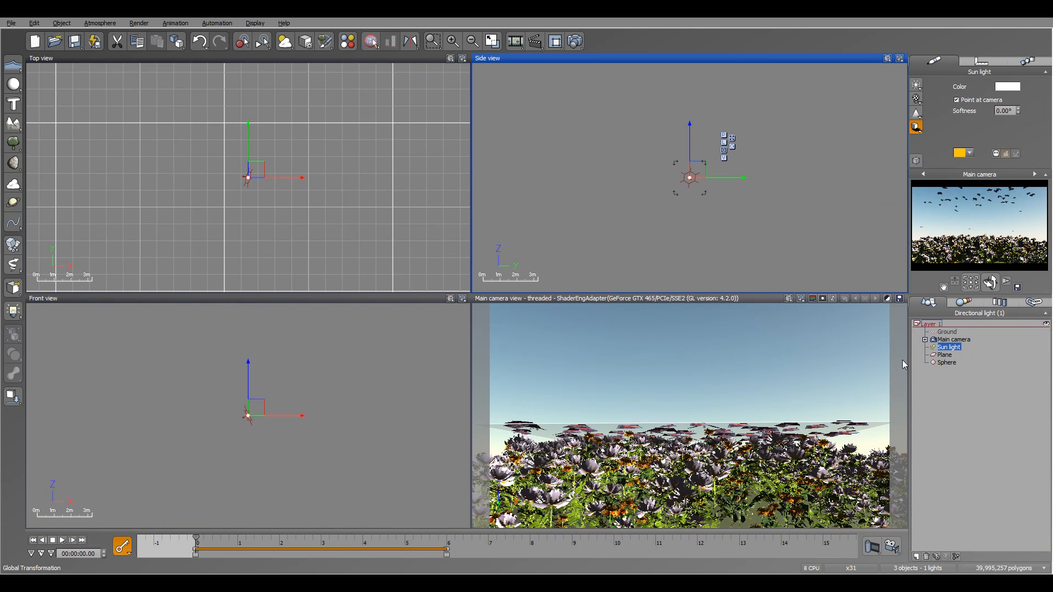
left_click(446, 556)
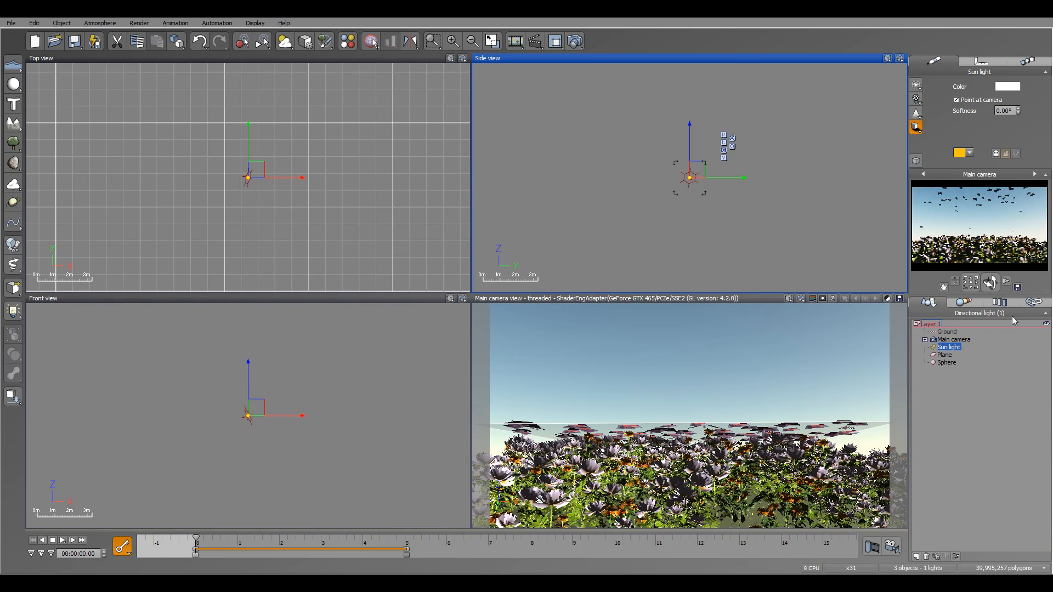
Lower the emitter plane slightly towards the flowers and recompute its butterfly population.
left_click(946, 355)
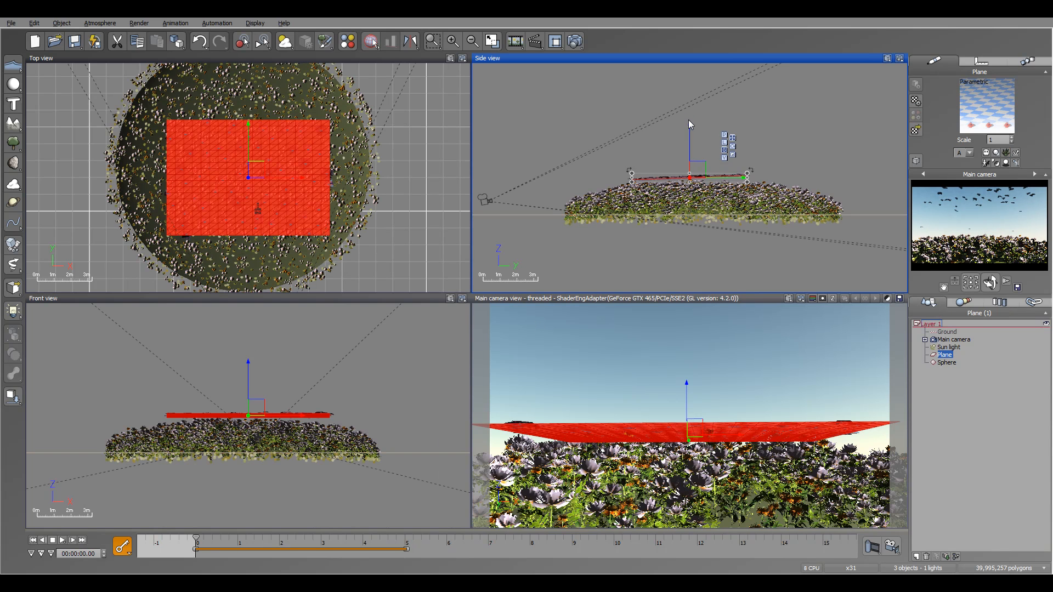
left_click_drag(690, 125, 691, 131)
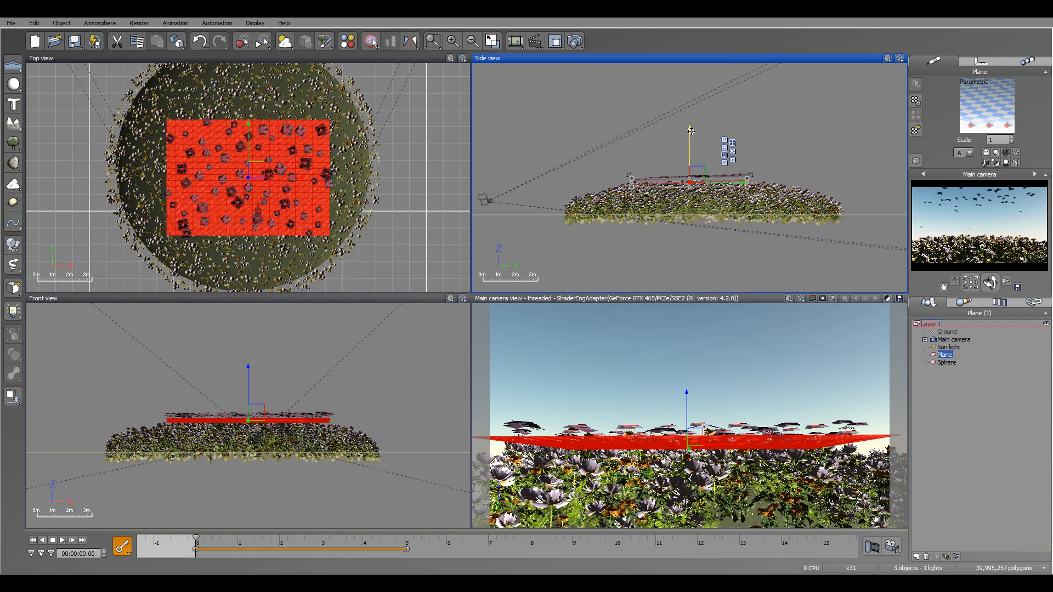
double_click(987, 104)
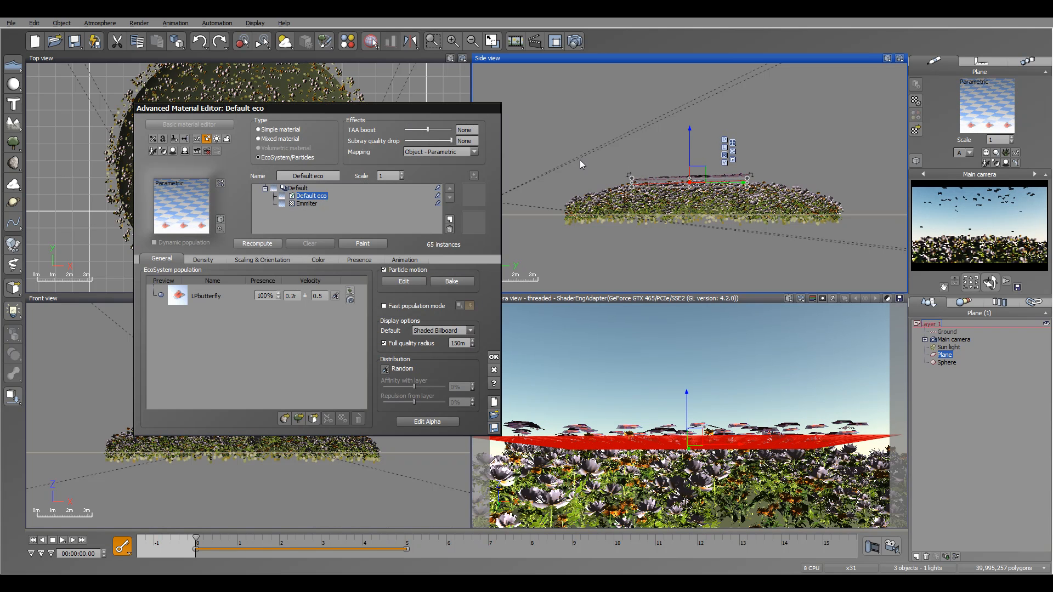
left_click(493, 358)
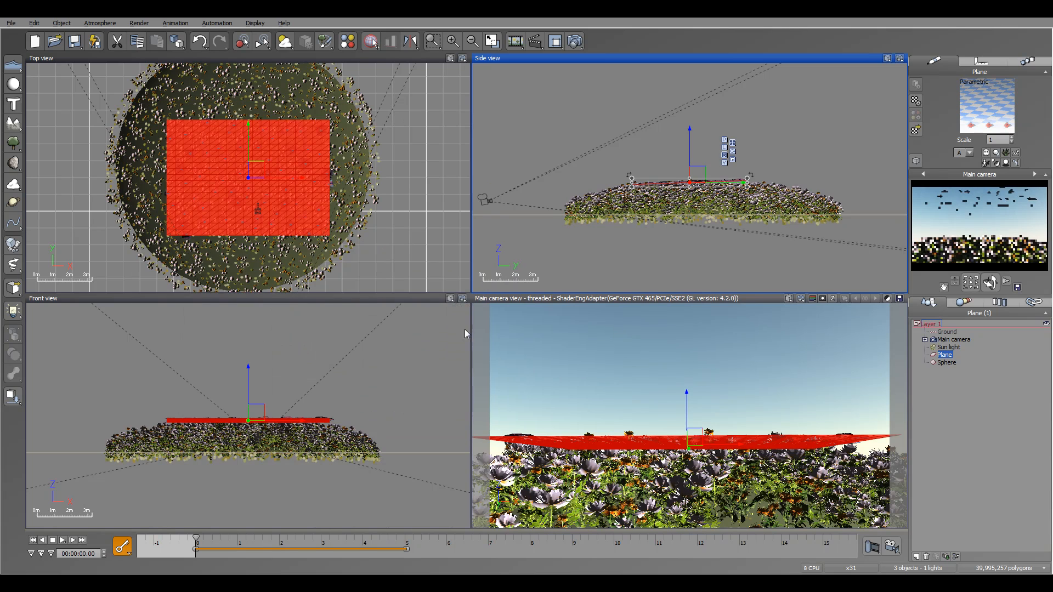
Set the atmosphere's lighting model to Global radiosity.
left_click(100, 23)
left_click(124, 97)
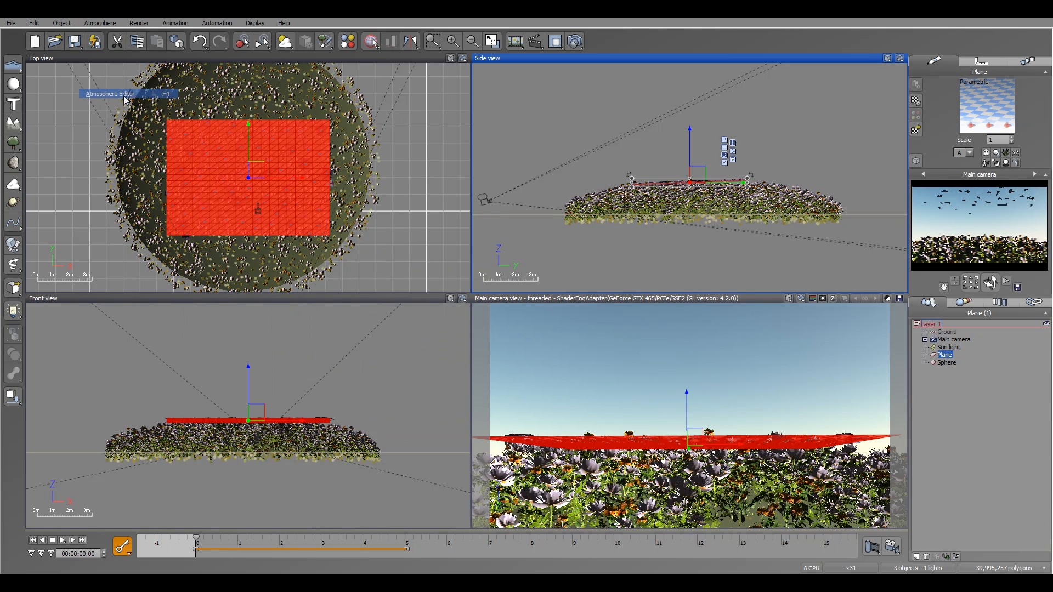
left_click(346, 204)
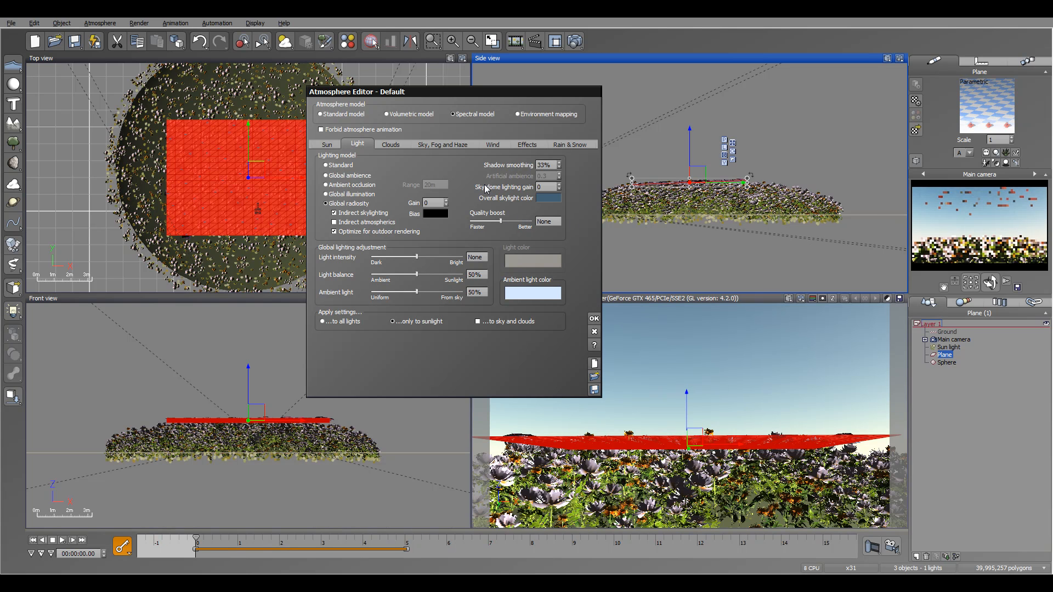
Add a Dark Cumulus cloud layer to the spectral atmosphere.
left_click(389, 144)
left_click(423, 167)
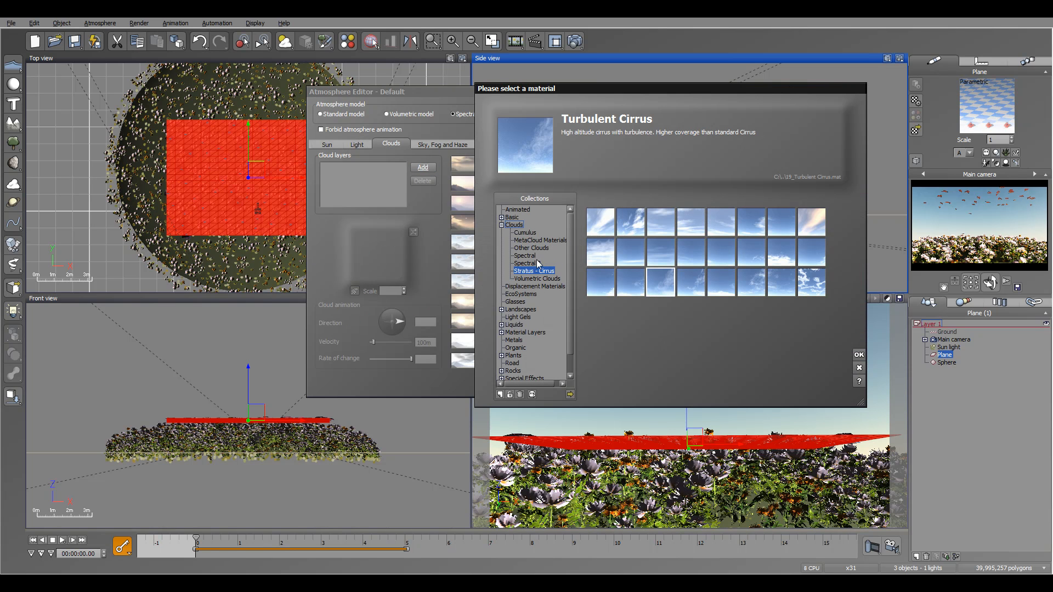
left_click(859, 355)
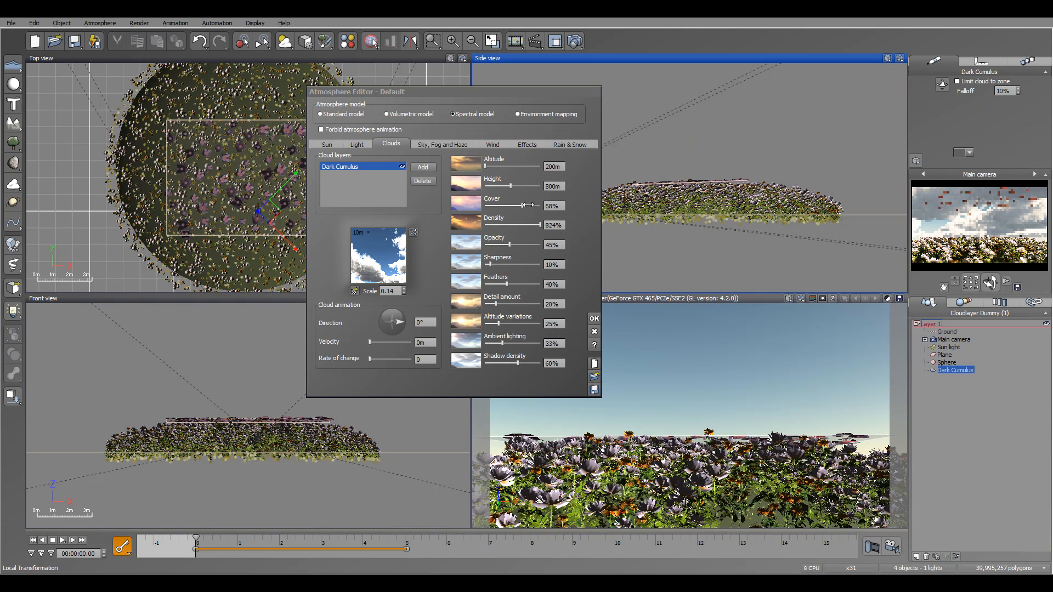
Set the Dark Cumulus layer's cover to 32%, density to 8%, opacity to 100% and cloud velocity to 2 m.
left_click_drag(516, 205, 501, 205)
left_click_drag(510, 245, 488, 225)
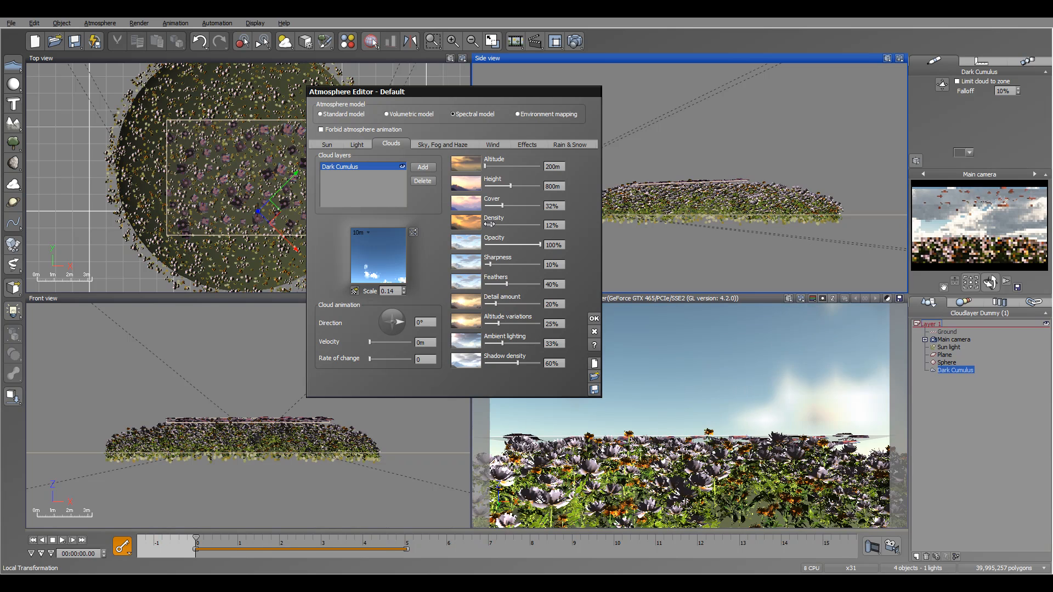
left_click_drag(489, 225, 523, 229)
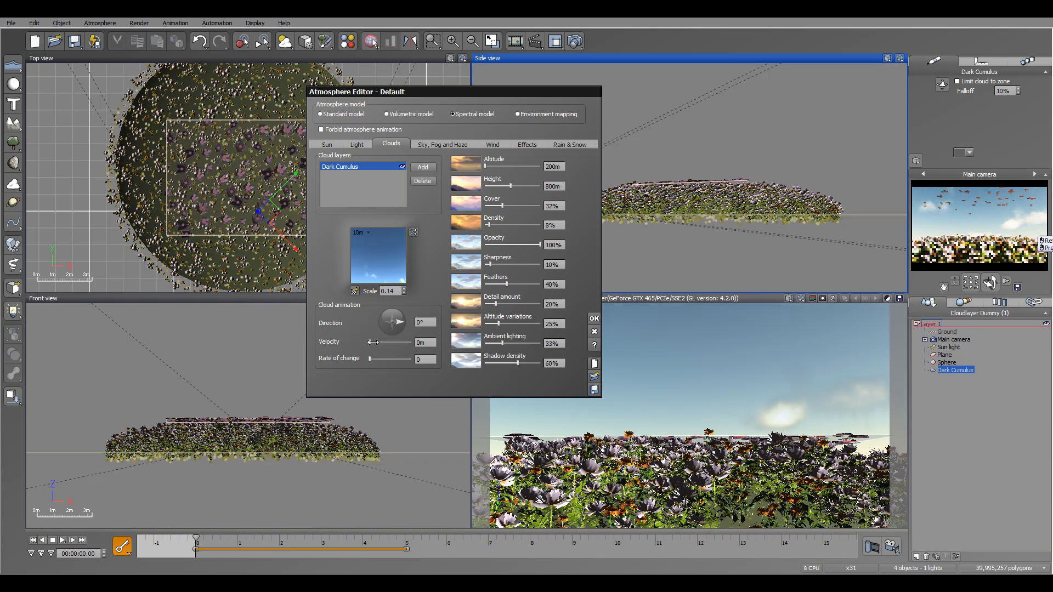
left_click_drag(370, 342, 372, 342)
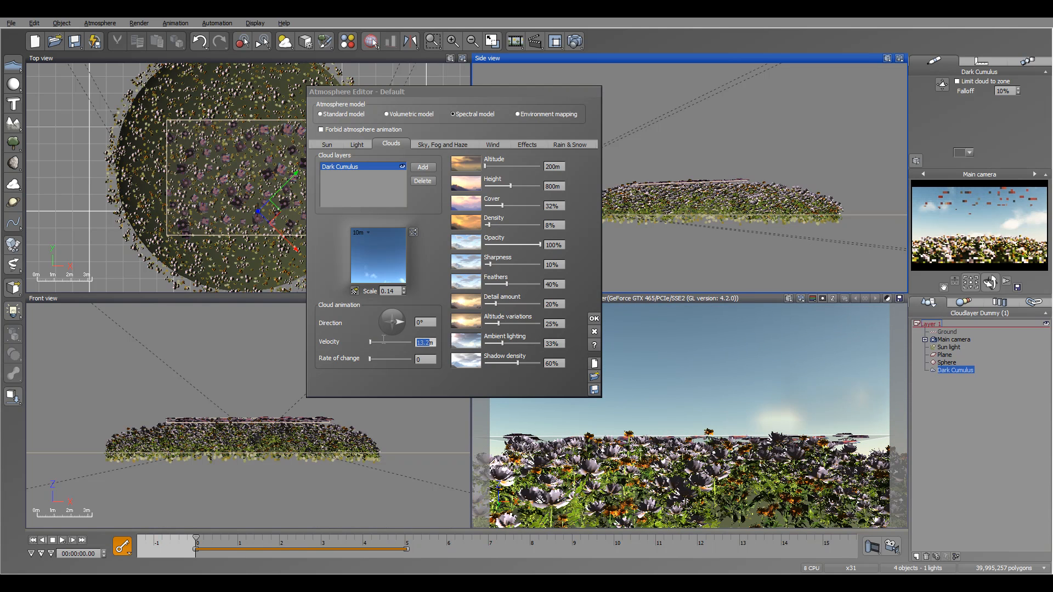
type("2m")
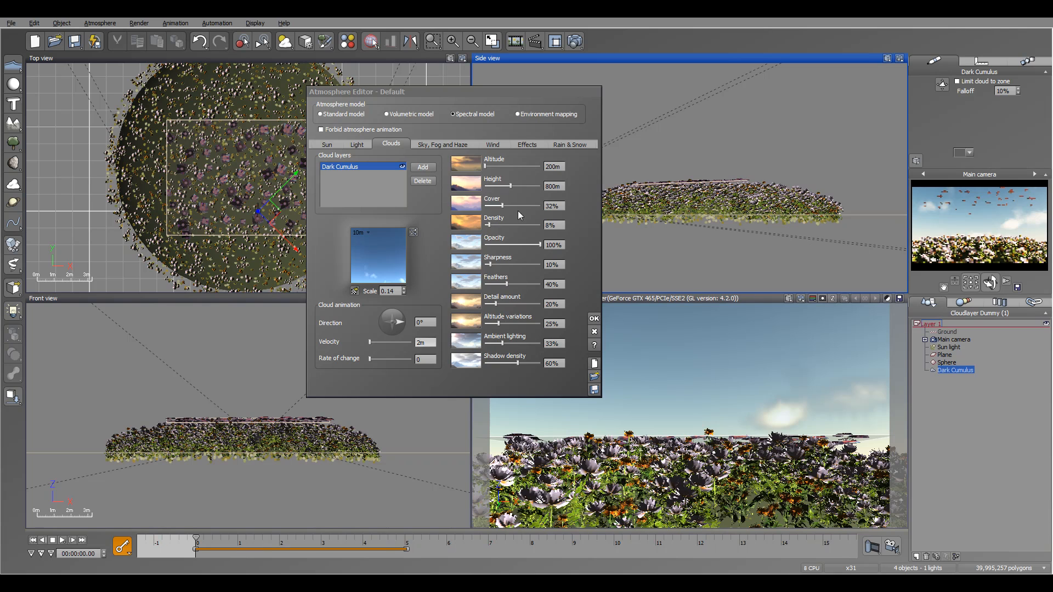
Set the atmosphere's aerial perspective to 2.14, glow intensity to 14% and scattering anisotropy to 0.69.
left_click(435, 146)
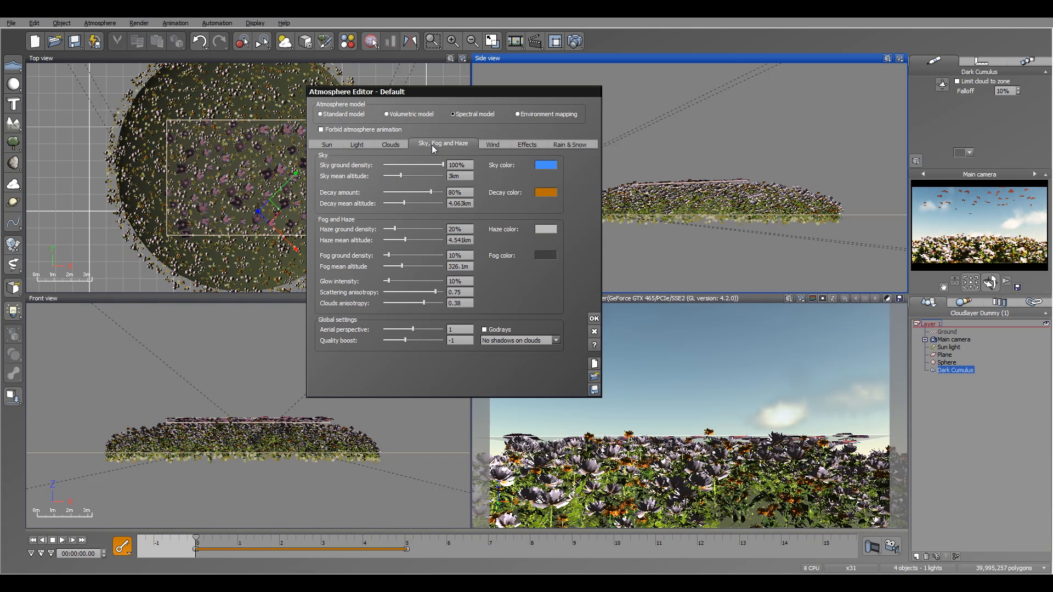
left_click_drag(420, 329, 432, 332)
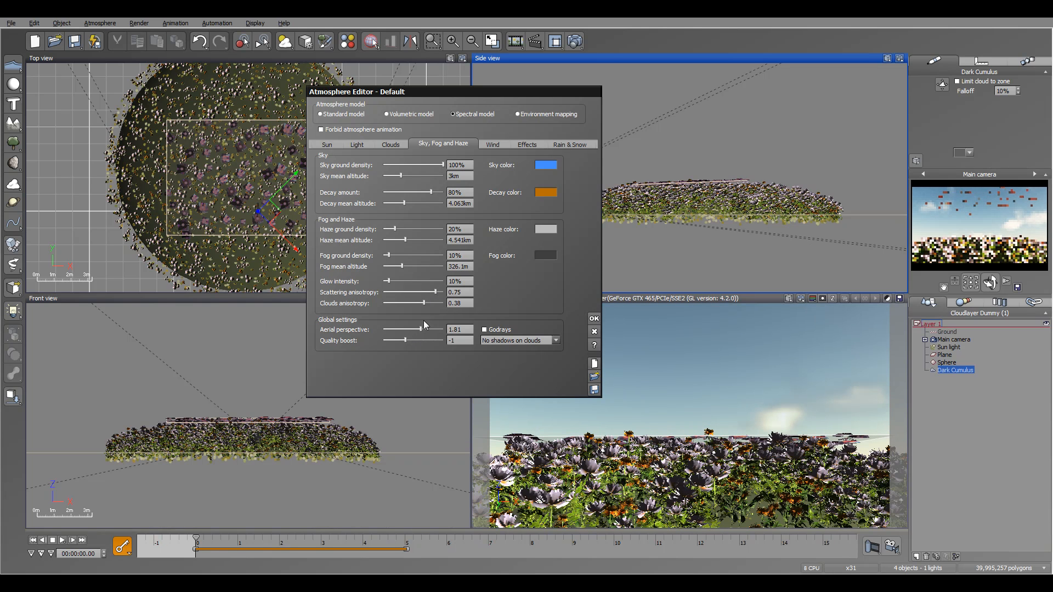
left_click_drag(403, 280, 434, 292)
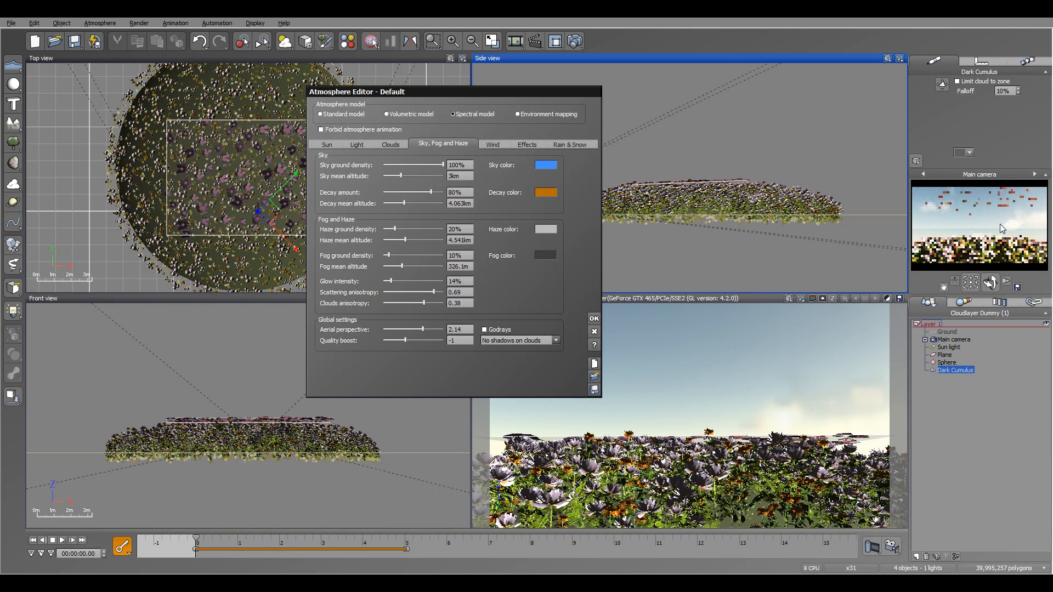
Darken the sky color to a deeper blue with RGB 5, 98, 225 and apply the atmosphere settings.
right_click(546, 165)
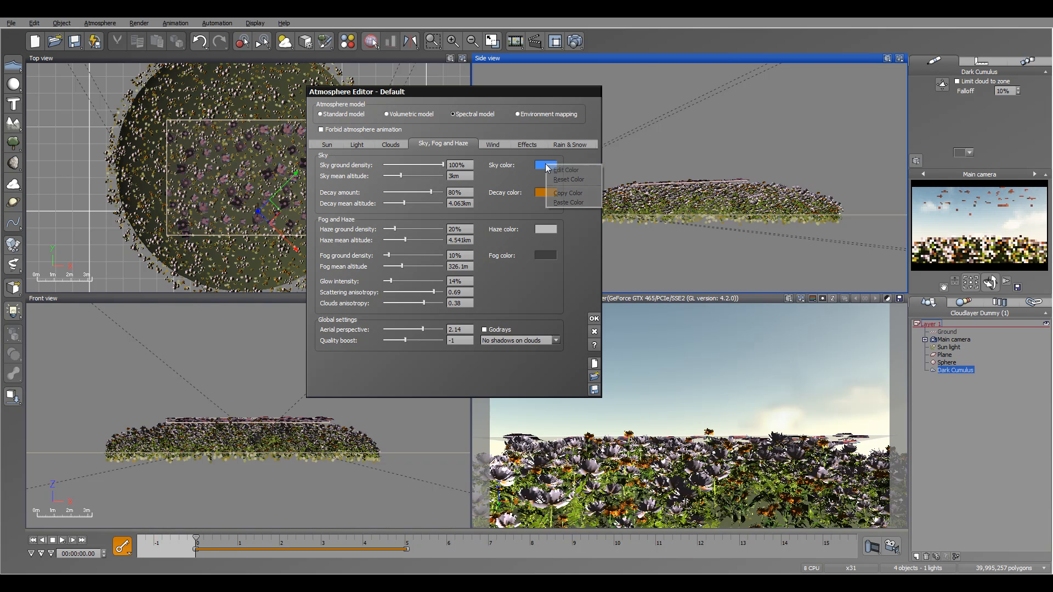
left_click(596, 171)
left_click_drag(883, 143, 883, 158)
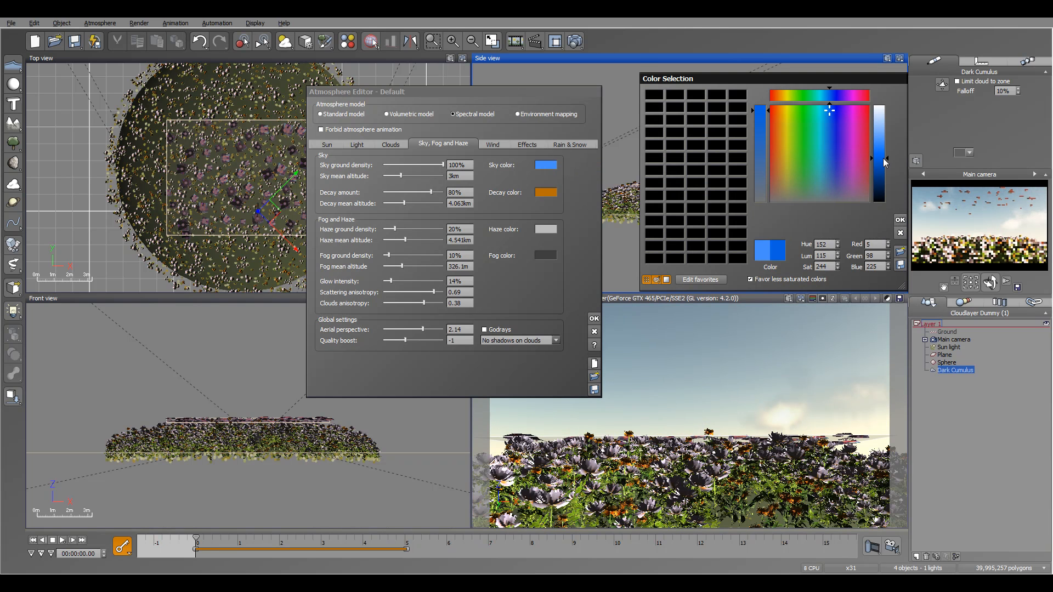
left_click(900, 220)
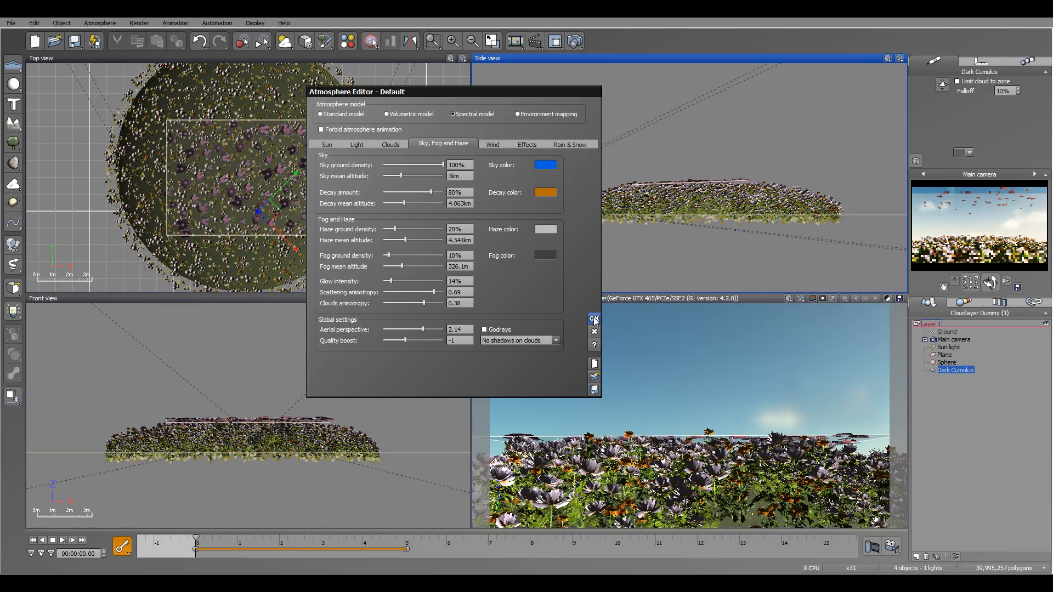
left_click(594, 318)
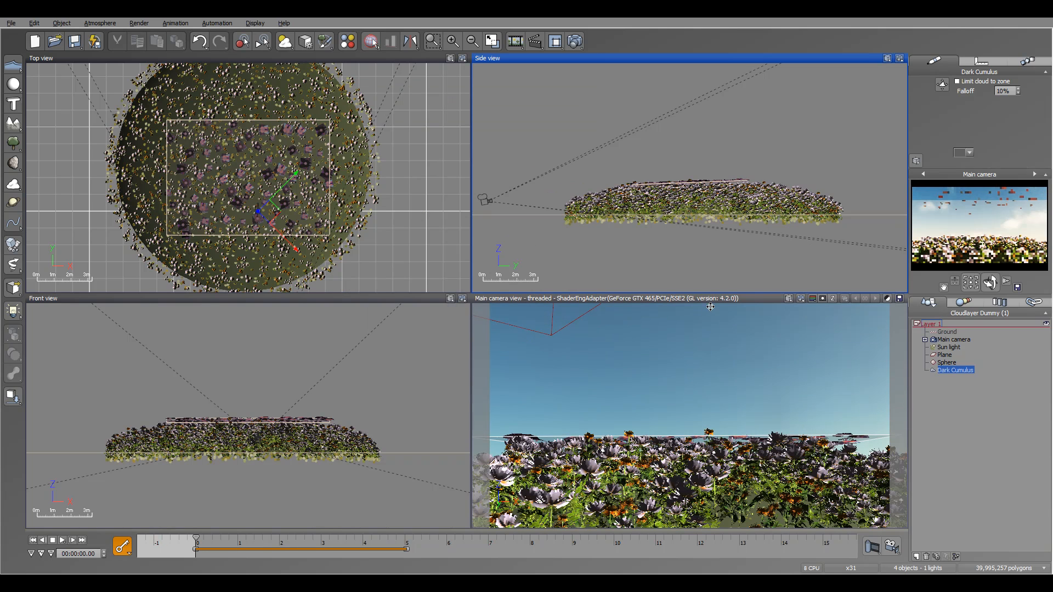
Render the butterfly animation and play back the resulting butterflys video.
left_click(895, 548)
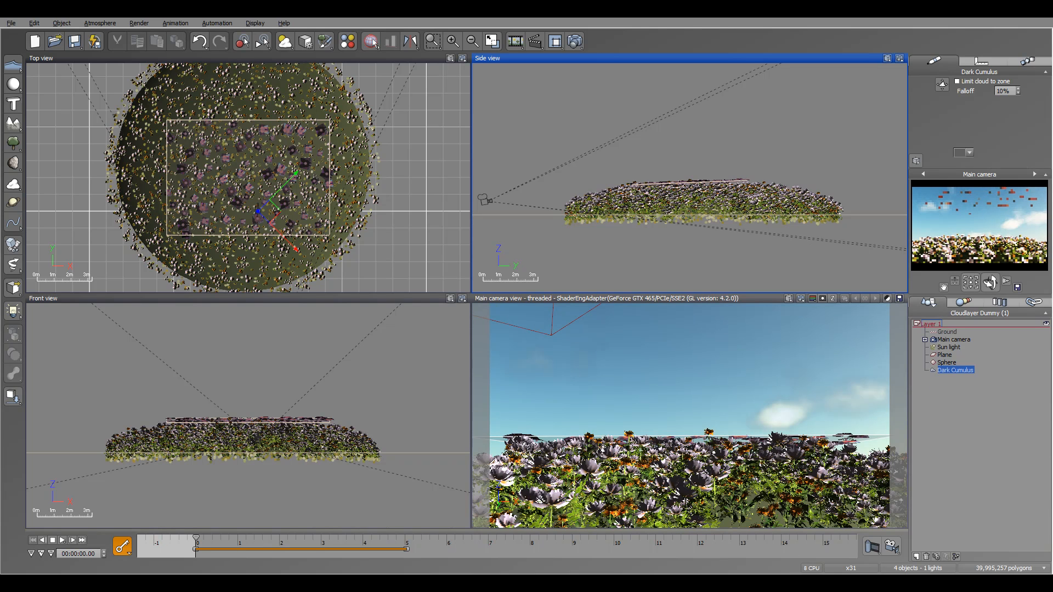
left_click(893, 544)
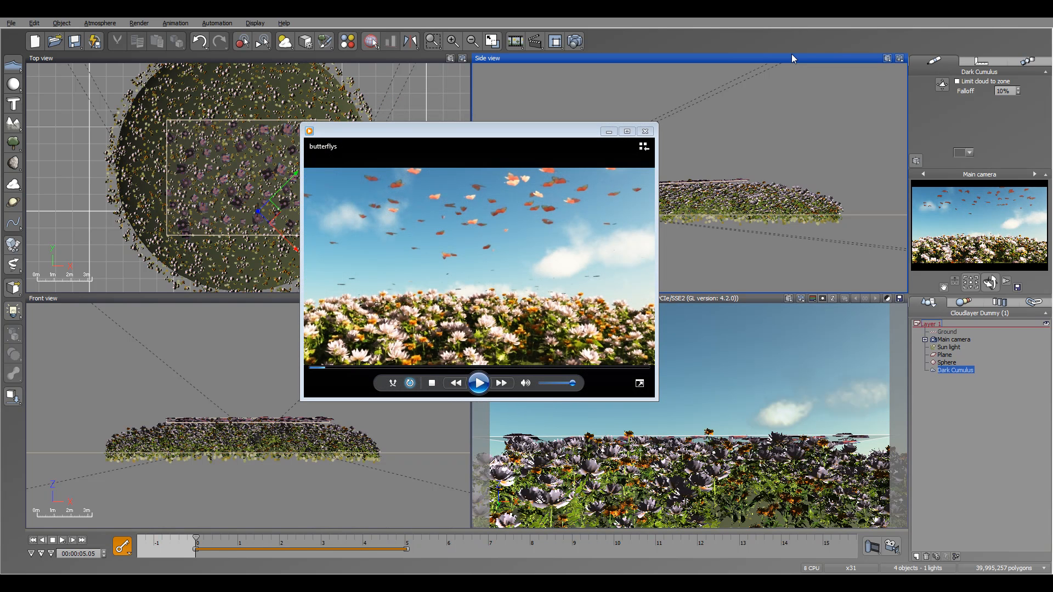
left_click(478, 384)
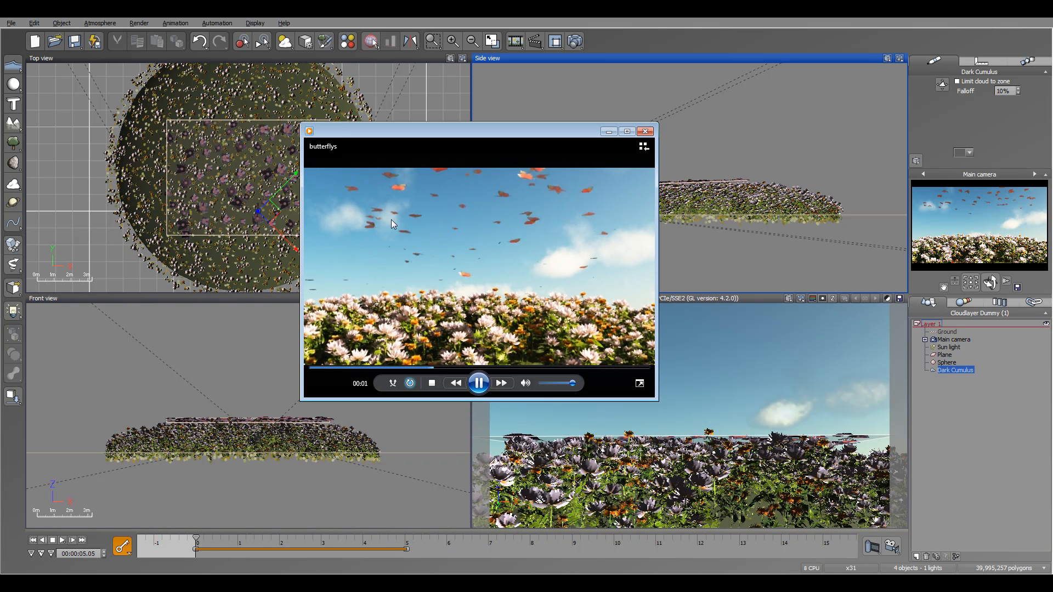